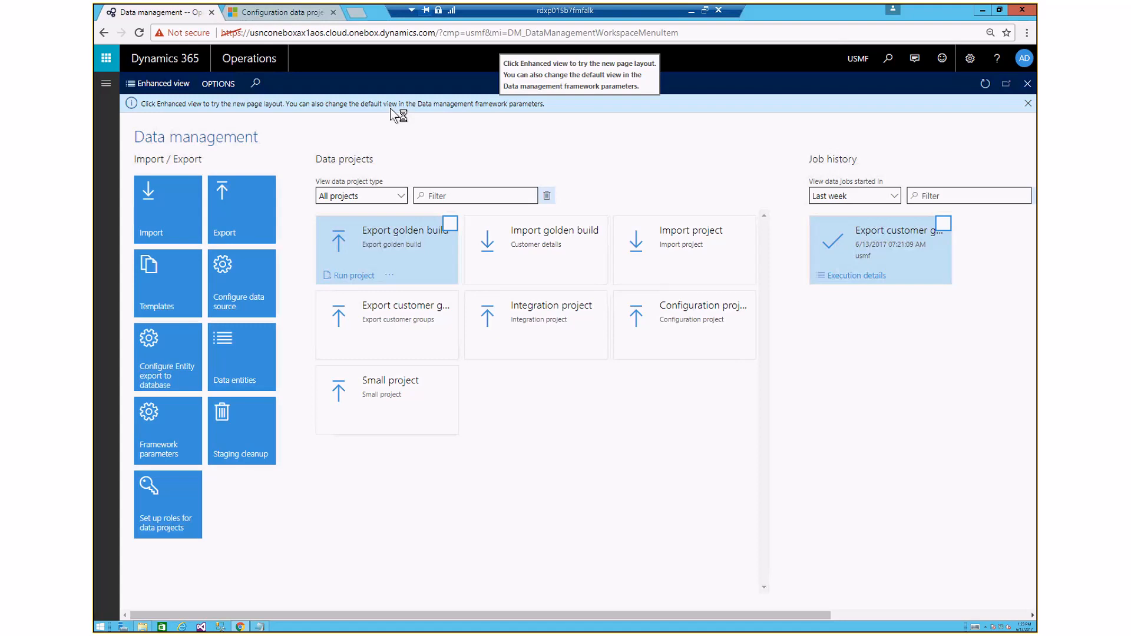
# - Set the view defaults in the data import/export framework parameters to Enhanced view and reload the page
pyautogui.click(154, 436)
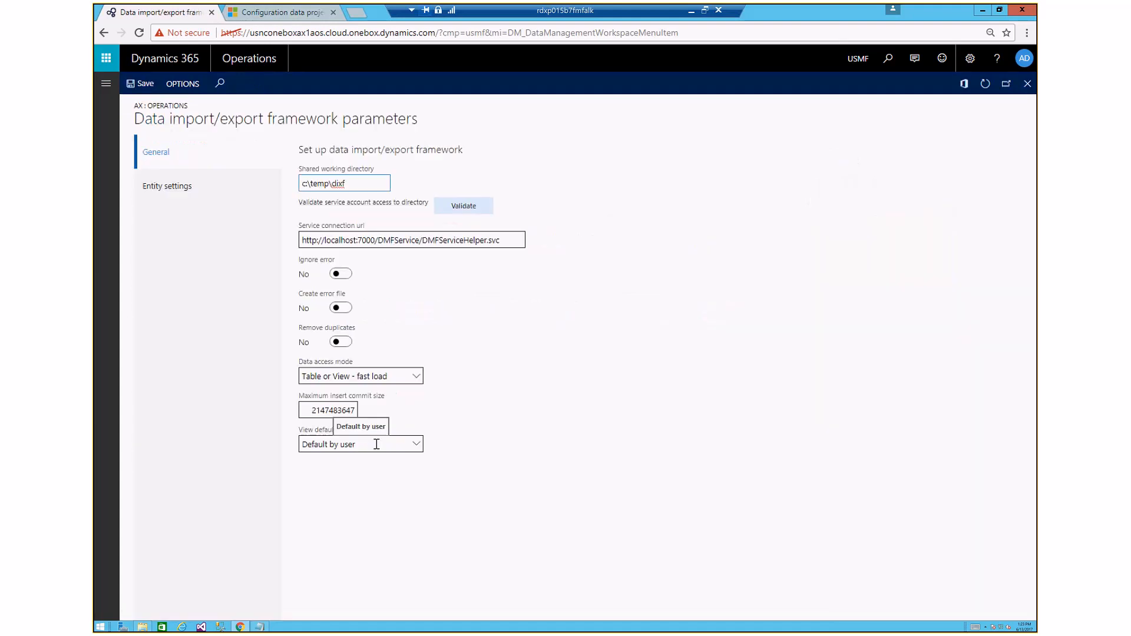
pyautogui.click(377, 444)
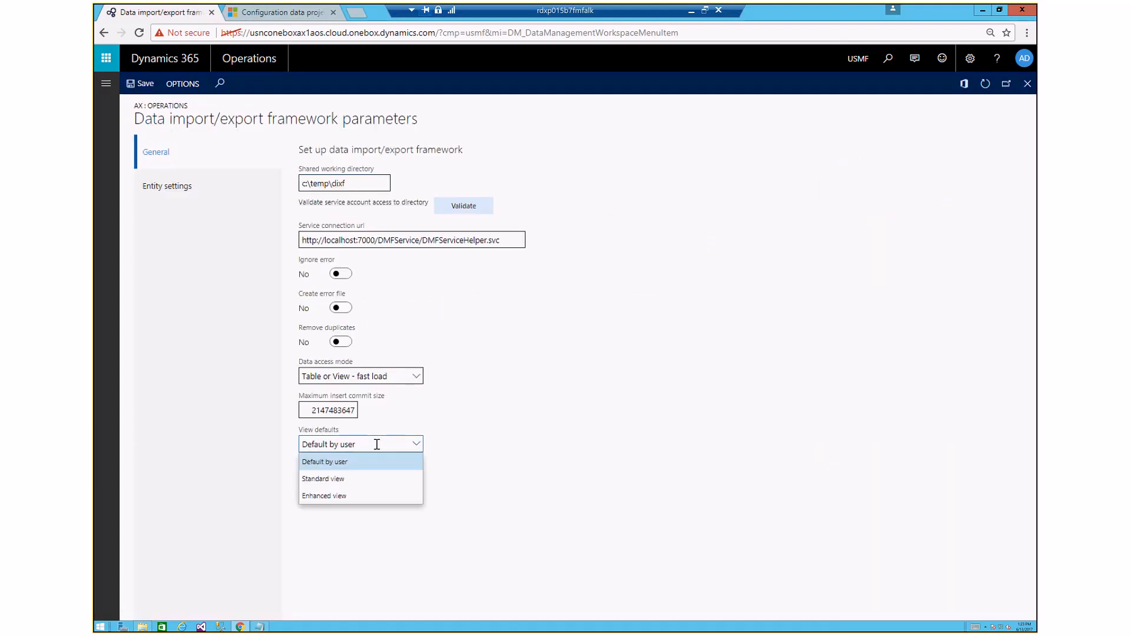
pyautogui.click(359, 500)
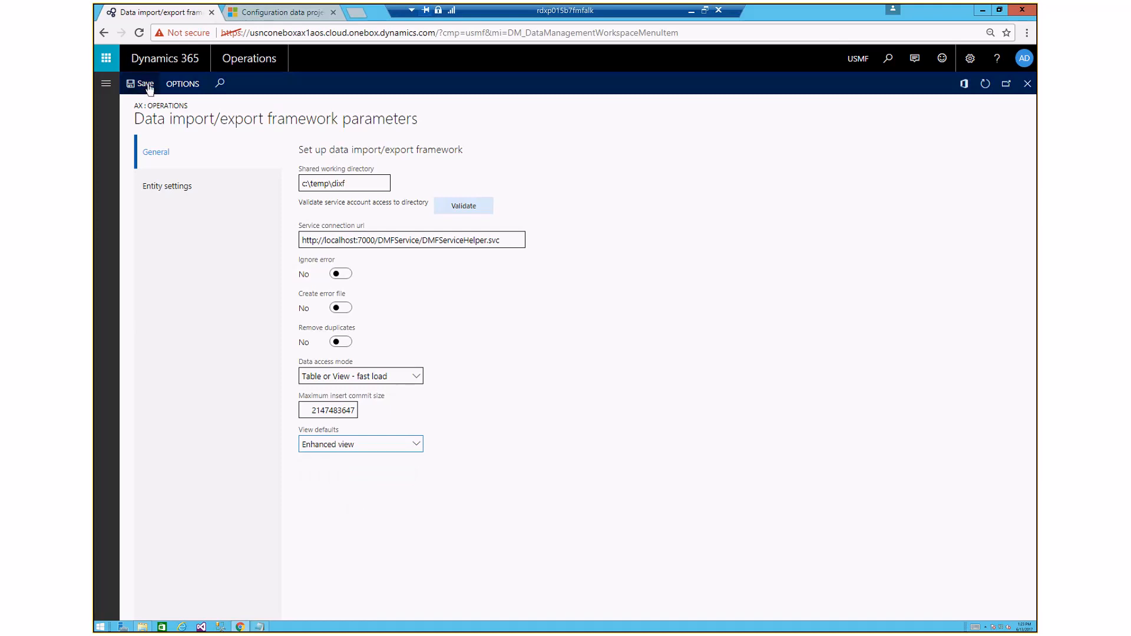
pyautogui.click(140, 36)
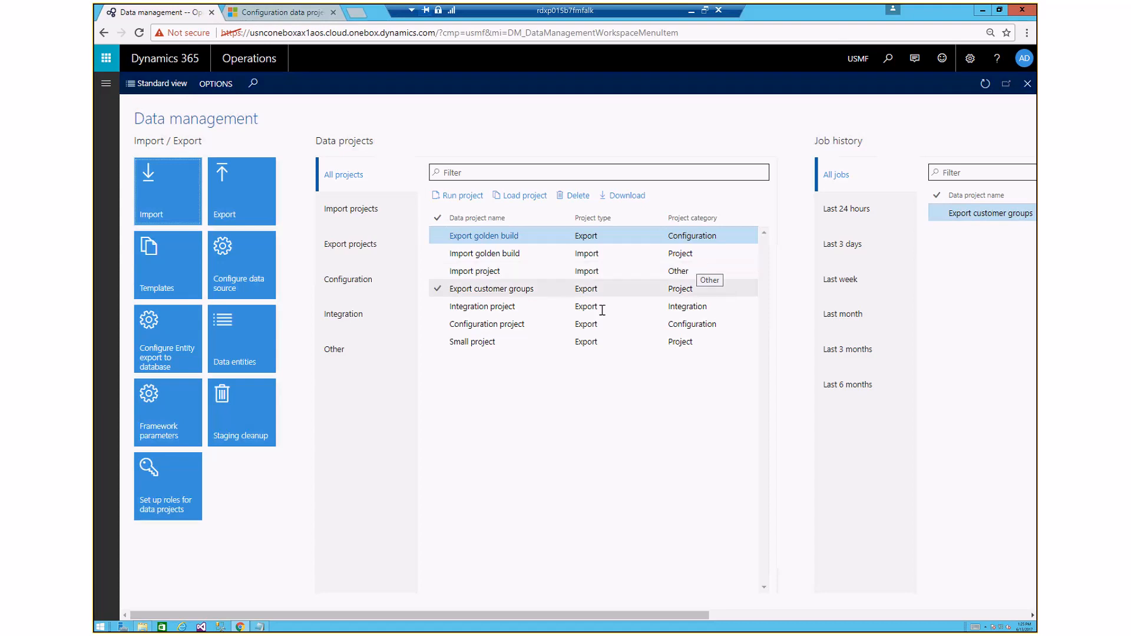
# - Look through the data projects by import, export, configuration, integration and other category, ending on all projects
pyautogui.click(352, 213)
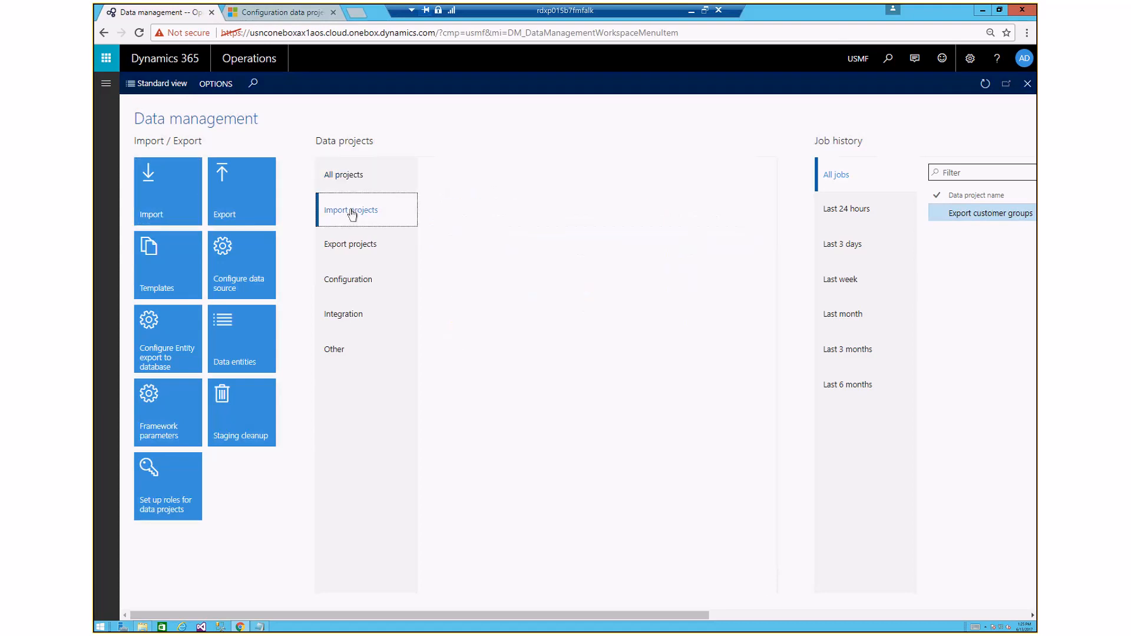
pyautogui.click(360, 248)
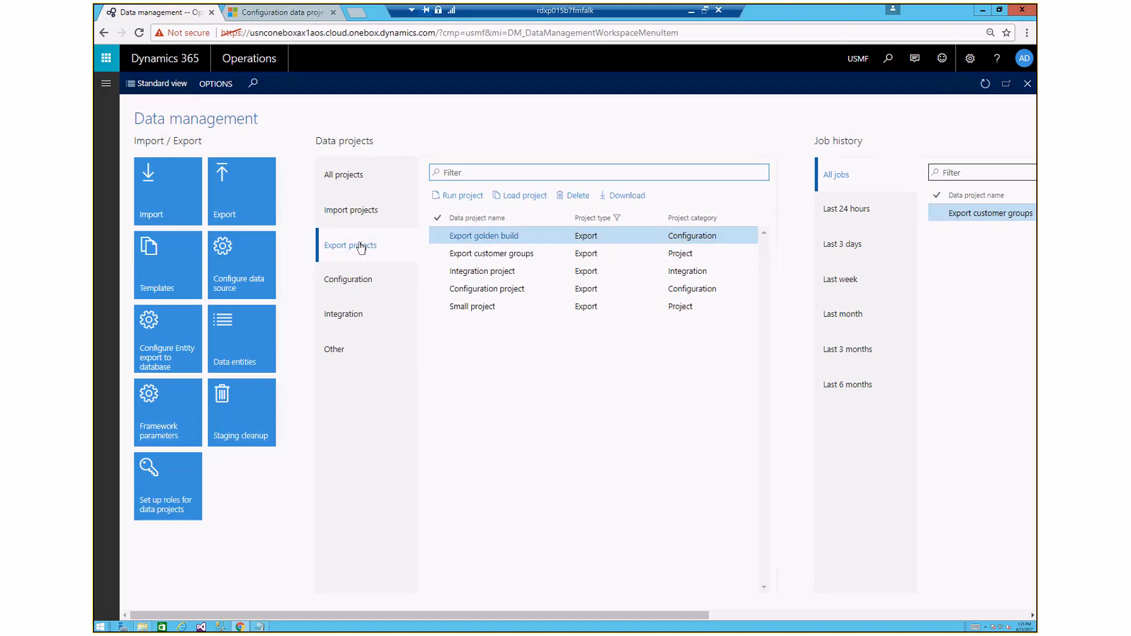
pyautogui.click(361, 284)
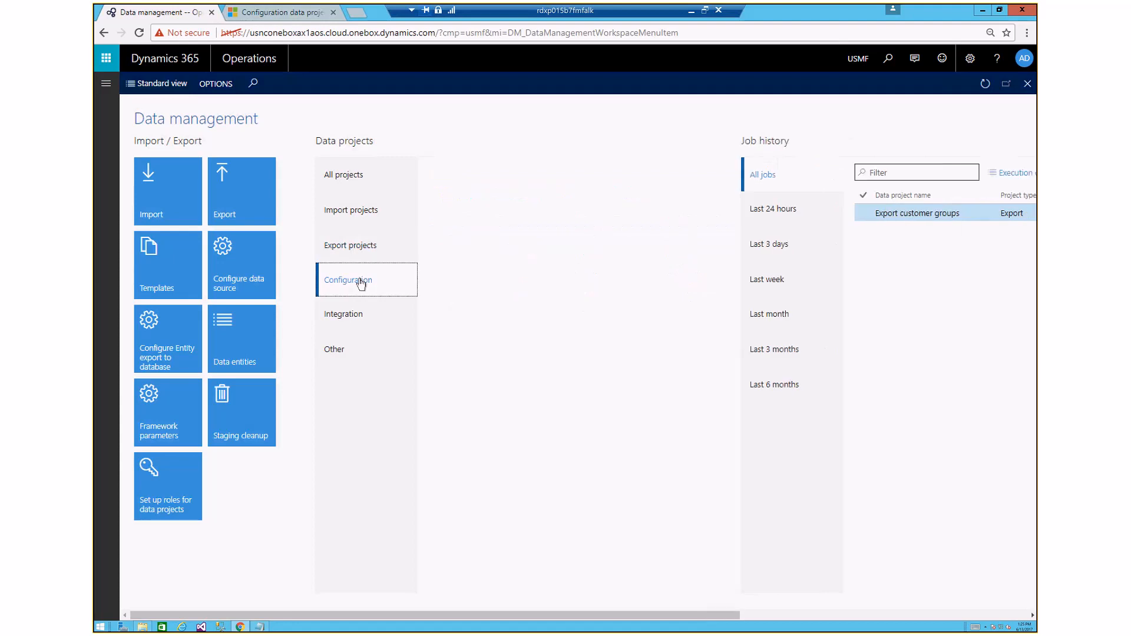
pyautogui.click(345, 317)
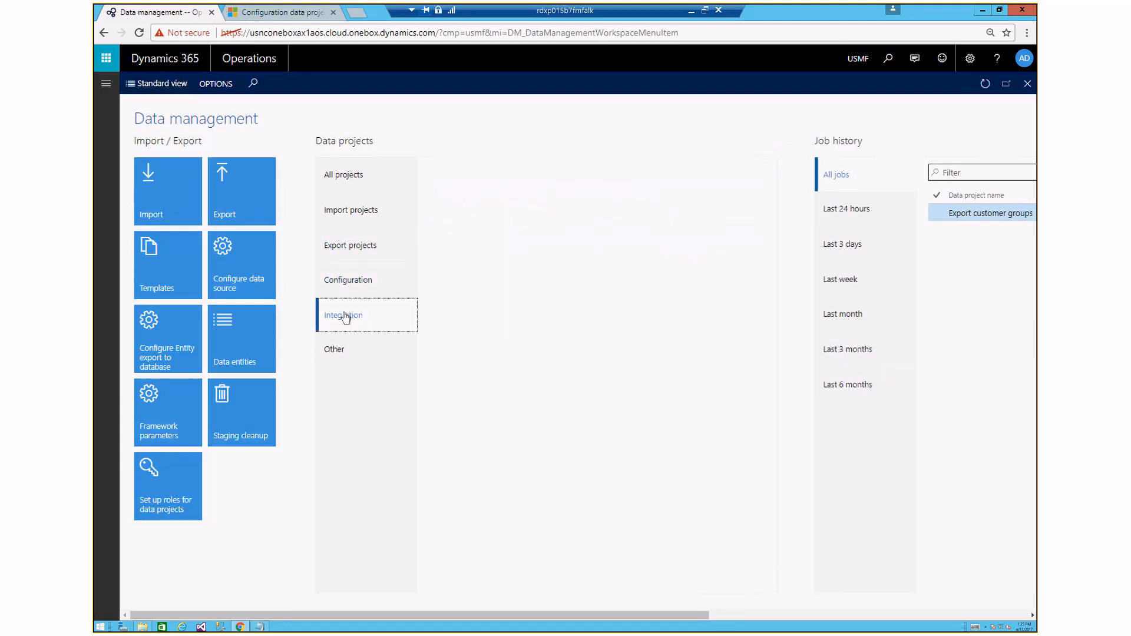
pyautogui.click(336, 352)
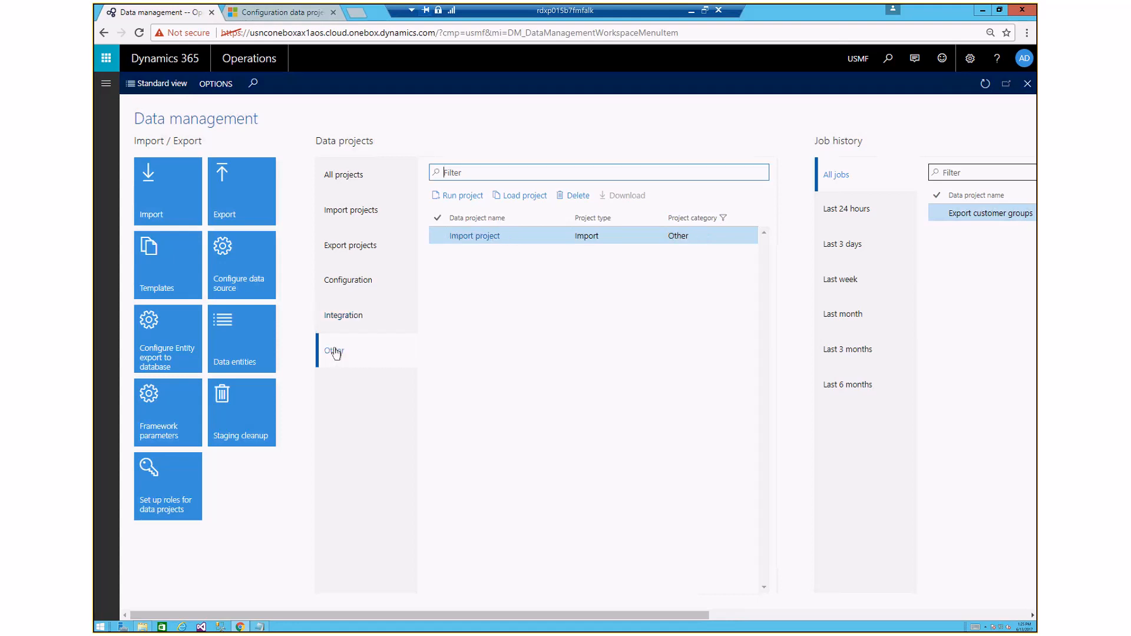
pyautogui.click(350, 177)
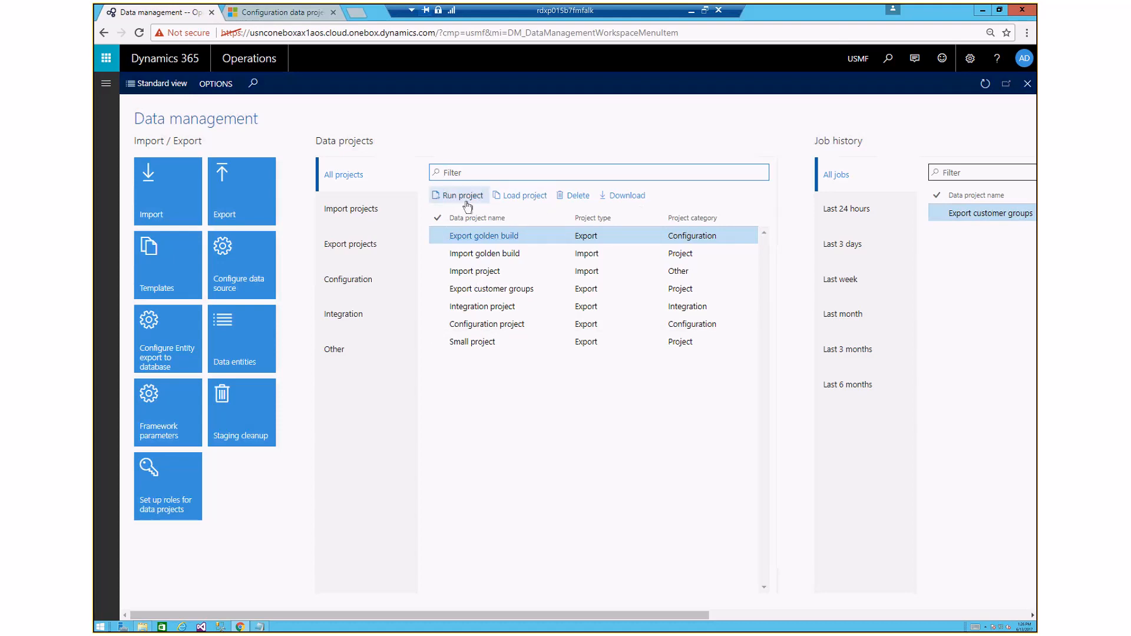
# - Select the Export customer groups project in the list of all data projects
pyautogui.click(437, 236)
pyautogui.click(438, 289)
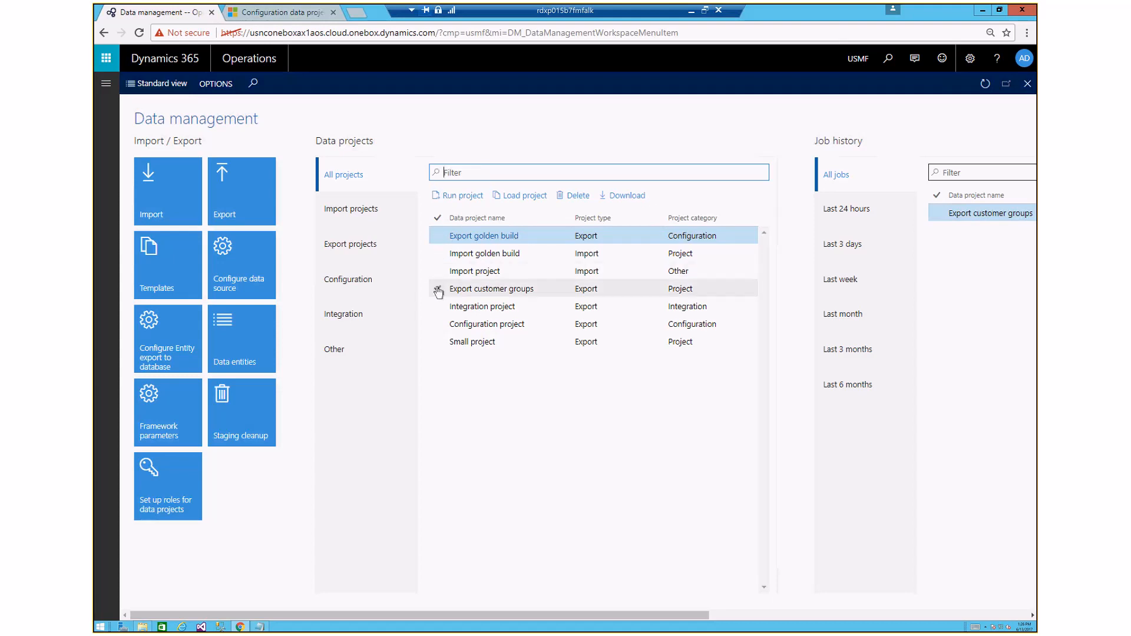
pyautogui.click(437, 236)
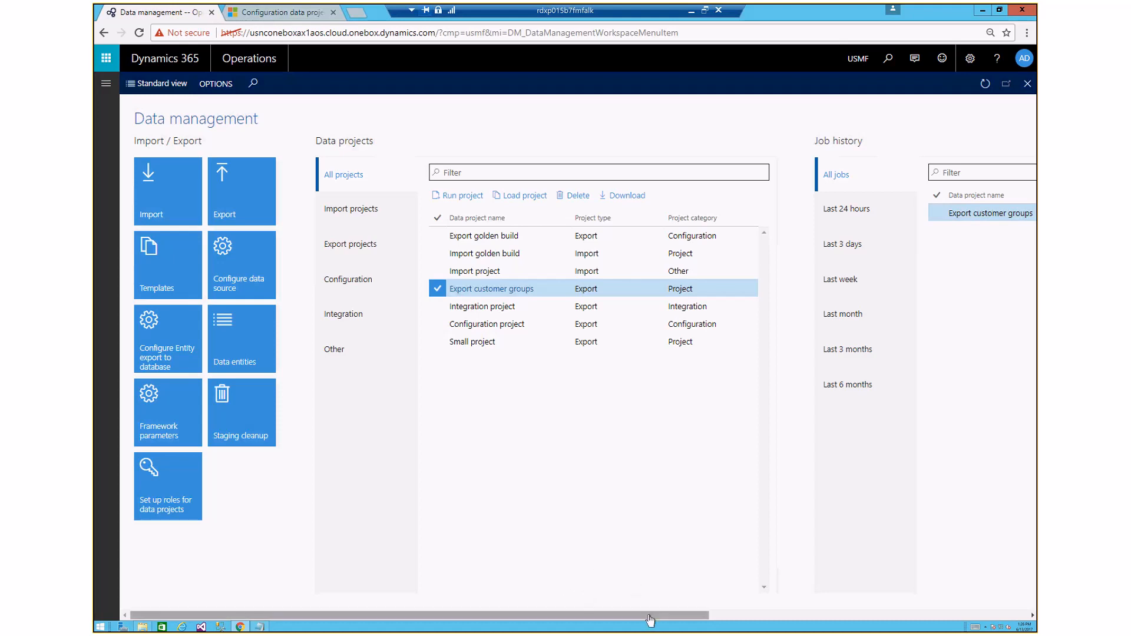
# - Widen the Status column of the job history and select the Export customer groups job
pyautogui.moveTo(650, 620); pyautogui.dragTo(978, 618)
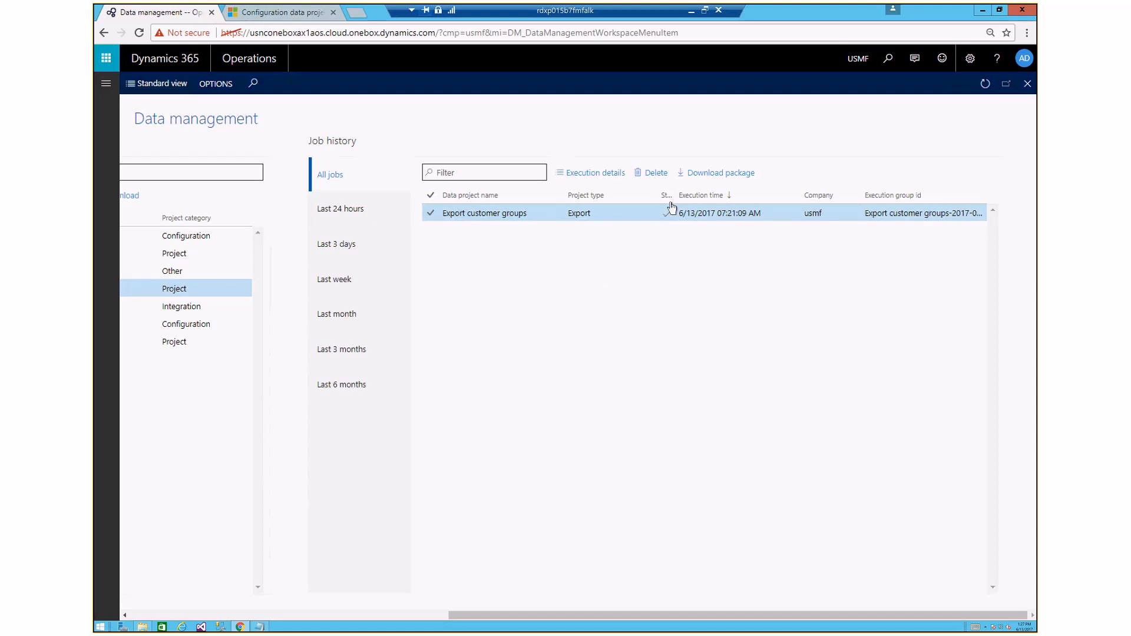
pyautogui.moveTo(676, 195); pyautogui.dragTo(686, 195)
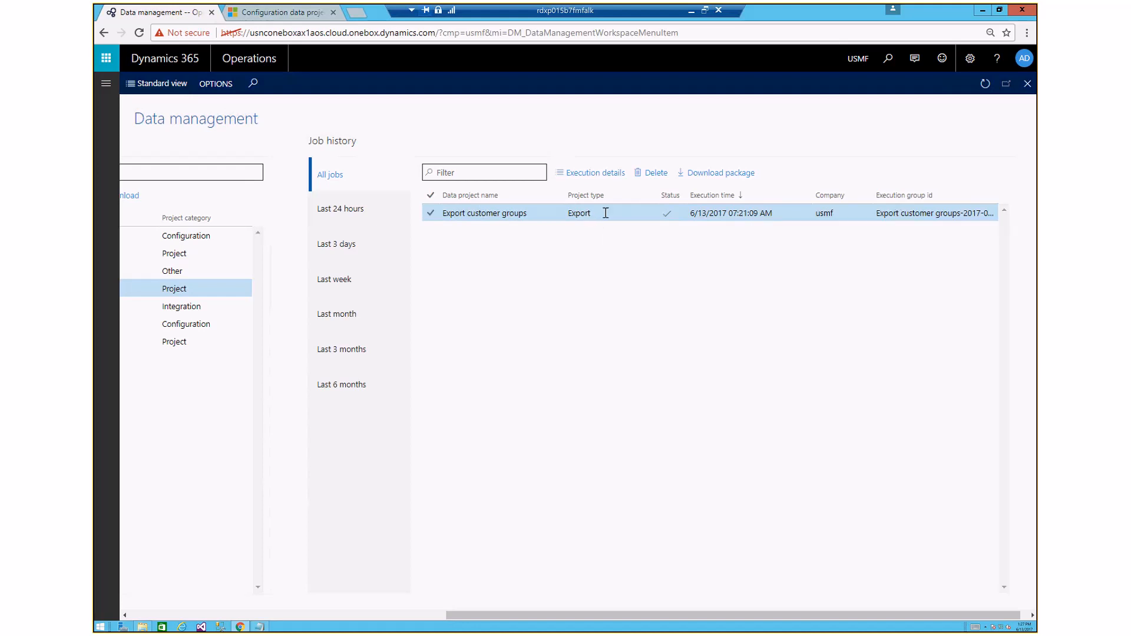
pyautogui.click(465, 214)
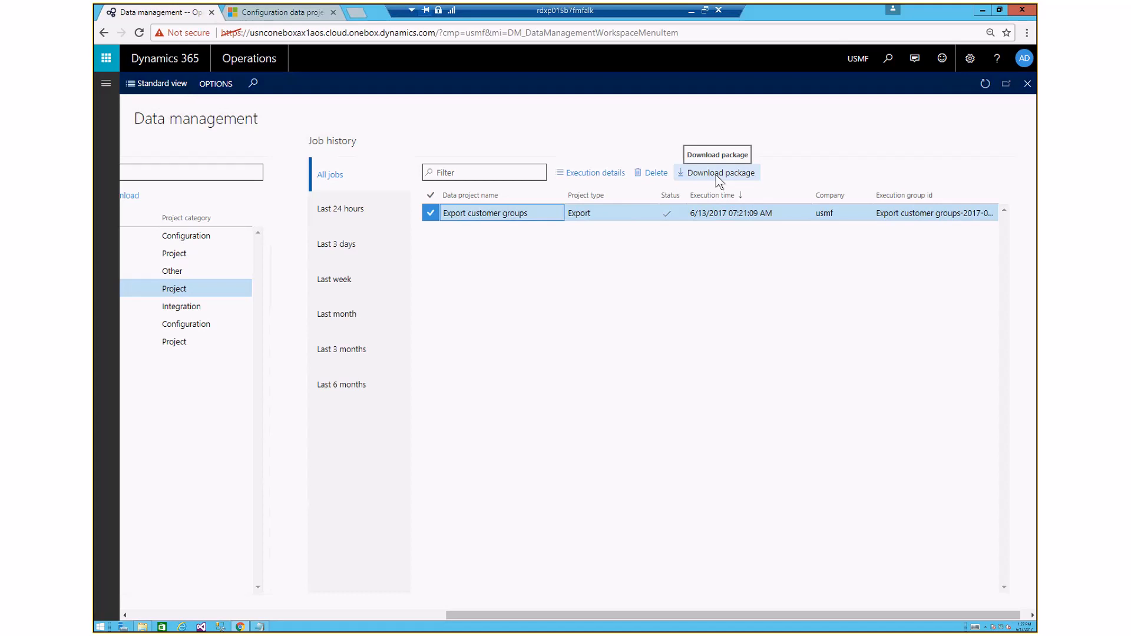
pyautogui.click(137, 616)
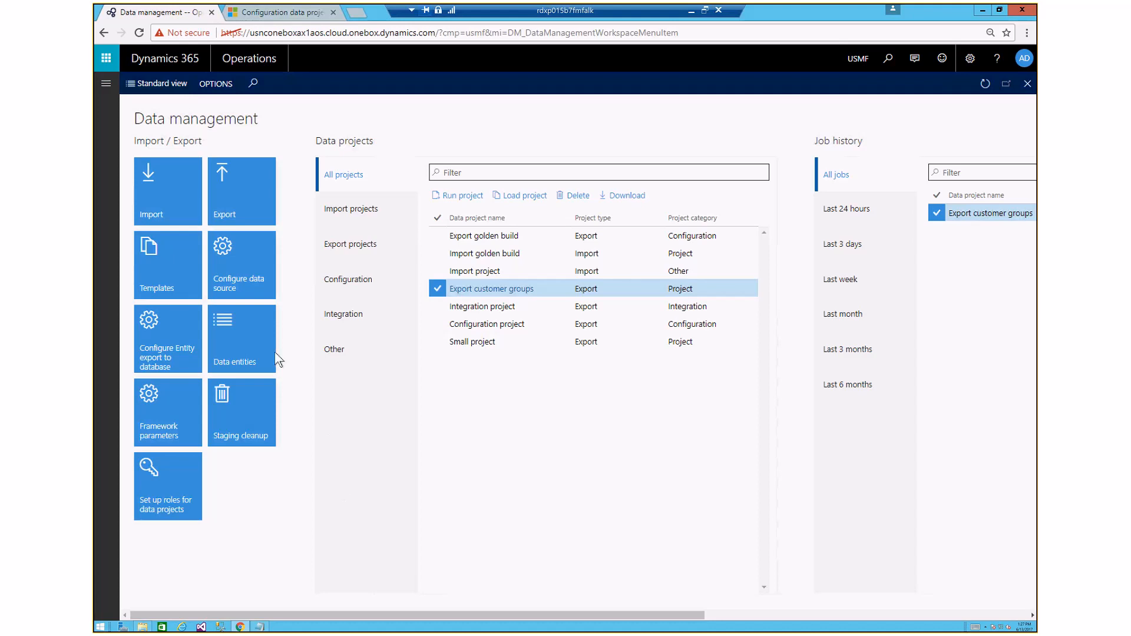
# - Examine the configured source data formats and return to the data management workspace
pyautogui.click(239, 277)
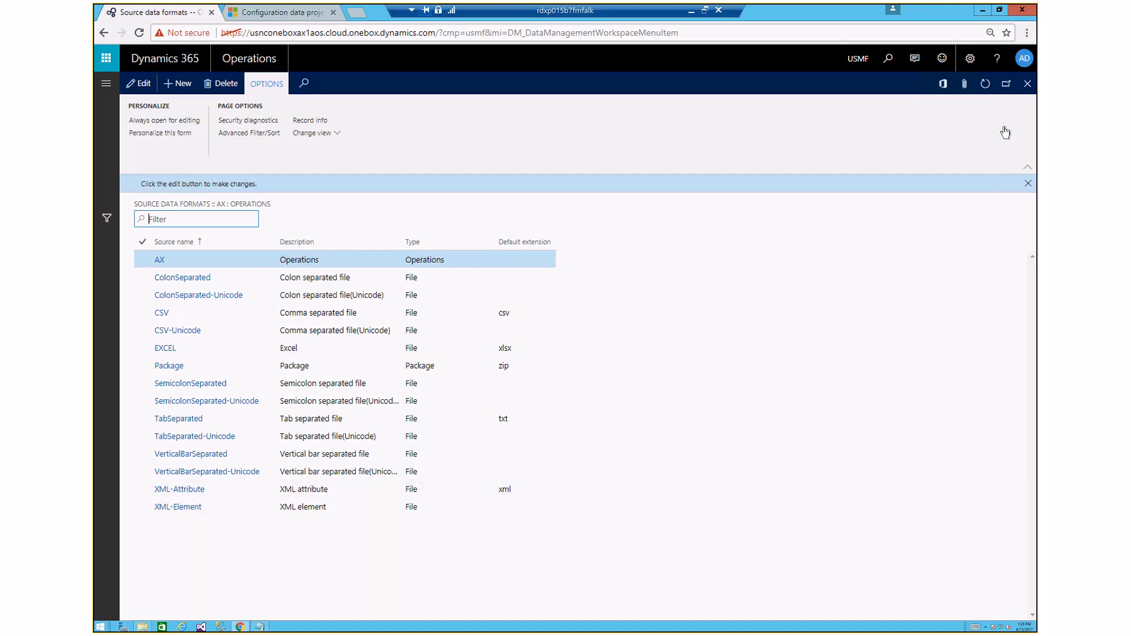
pyautogui.click(1028, 84)
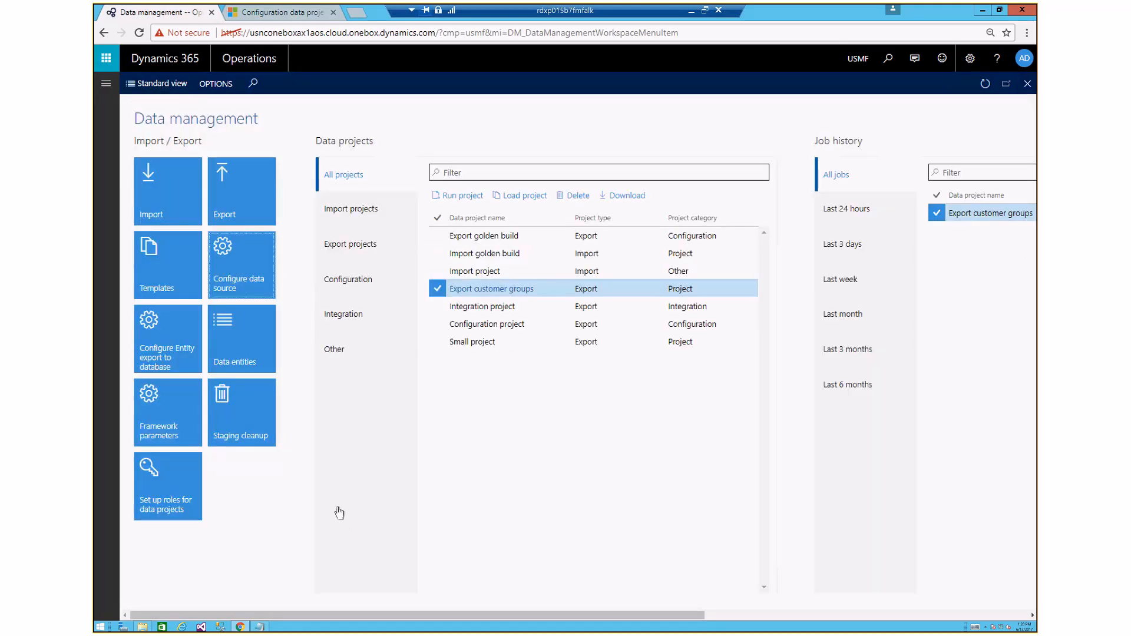
# - Open the data templates and examine the entities of the 150 - Fixed assets and 300 - Inventory templates
pyautogui.click(168, 269)
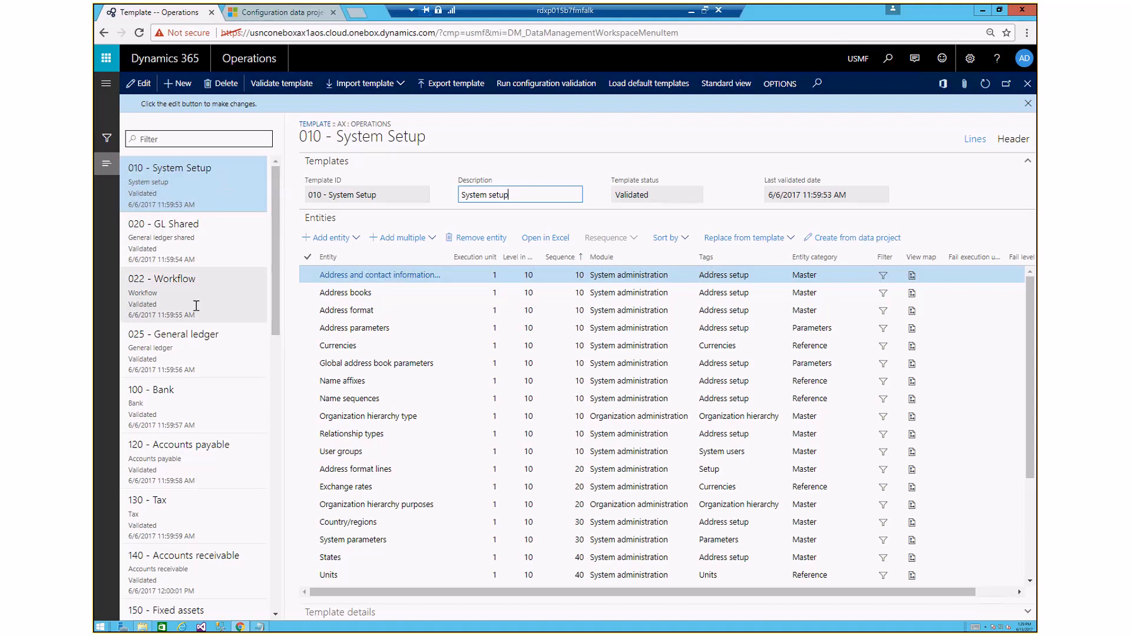
pyautogui.scroll(-3, 192, 270)
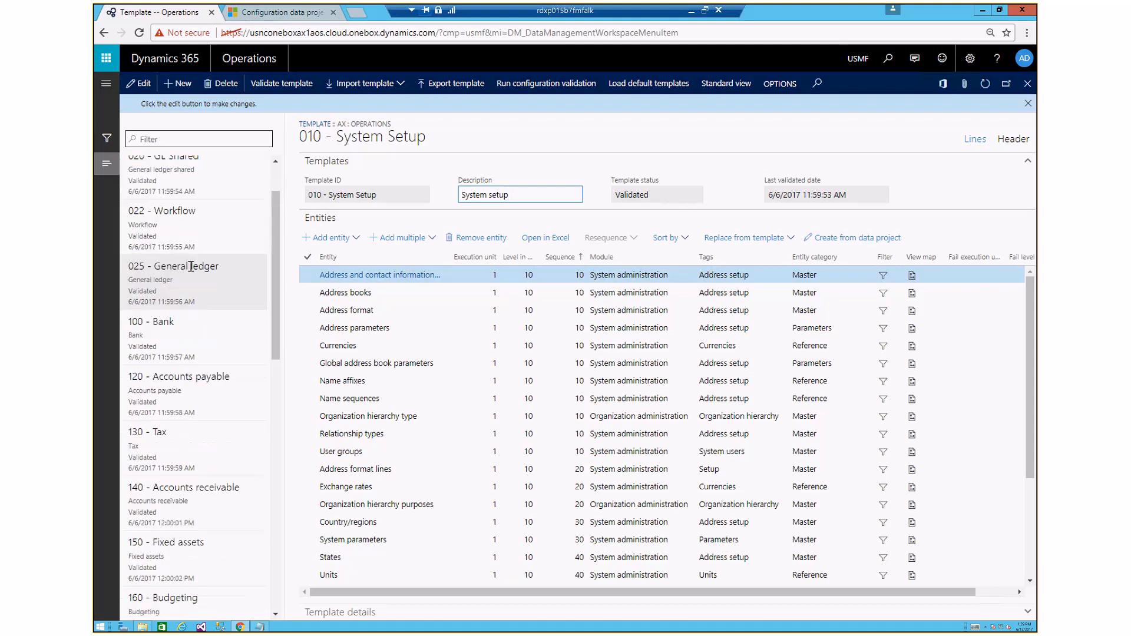
pyautogui.scroll(-4, 190, 267)
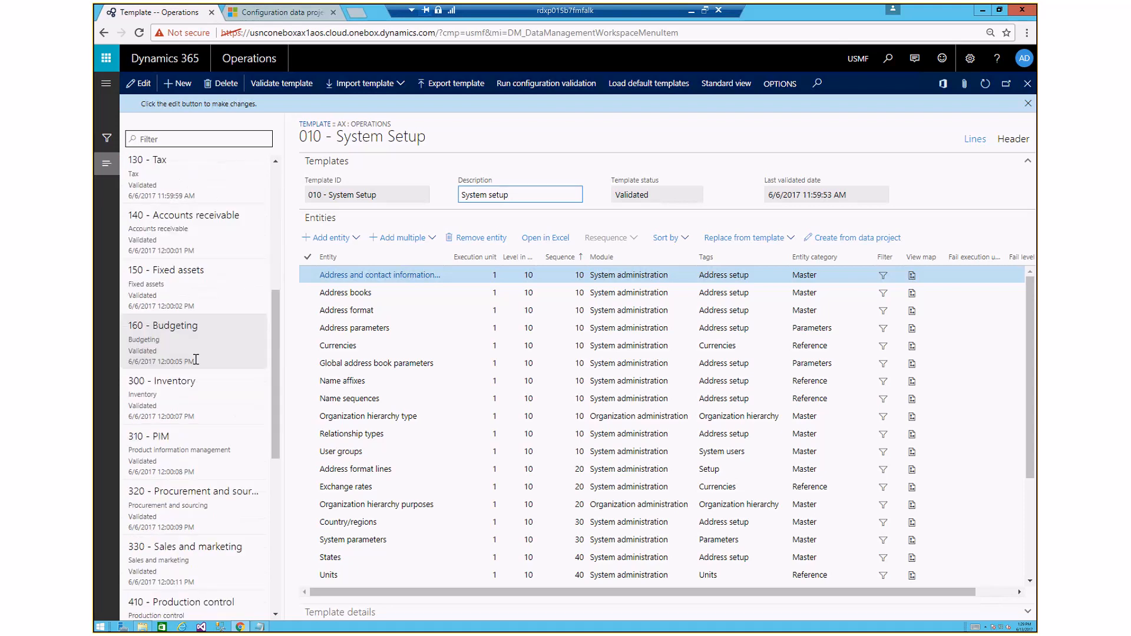
pyautogui.click(200, 289)
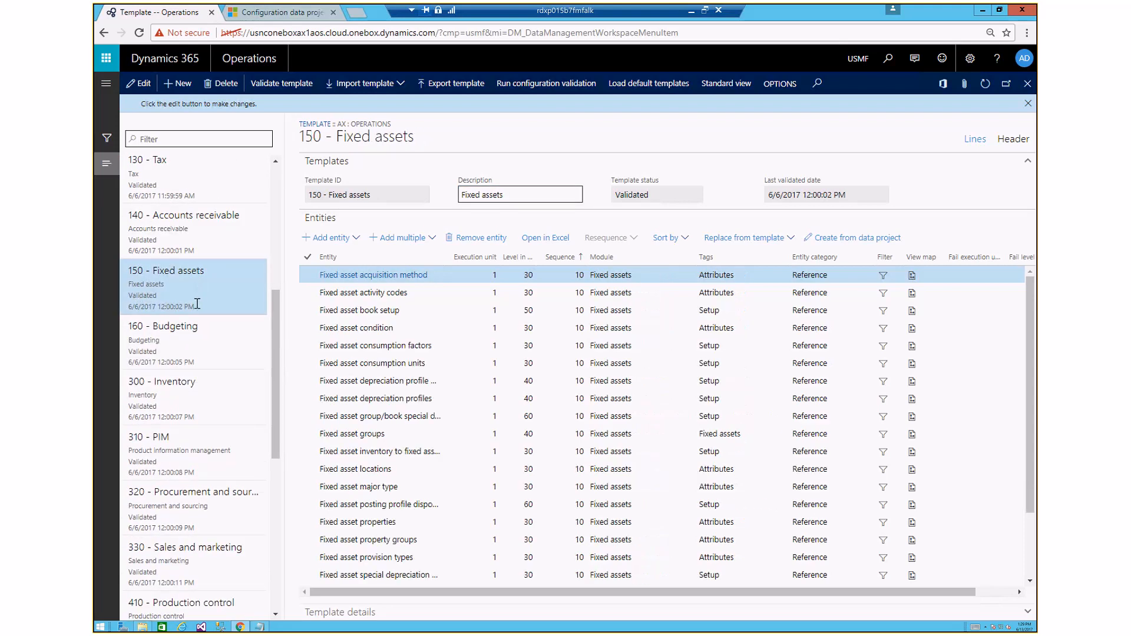
pyautogui.click(188, 403)
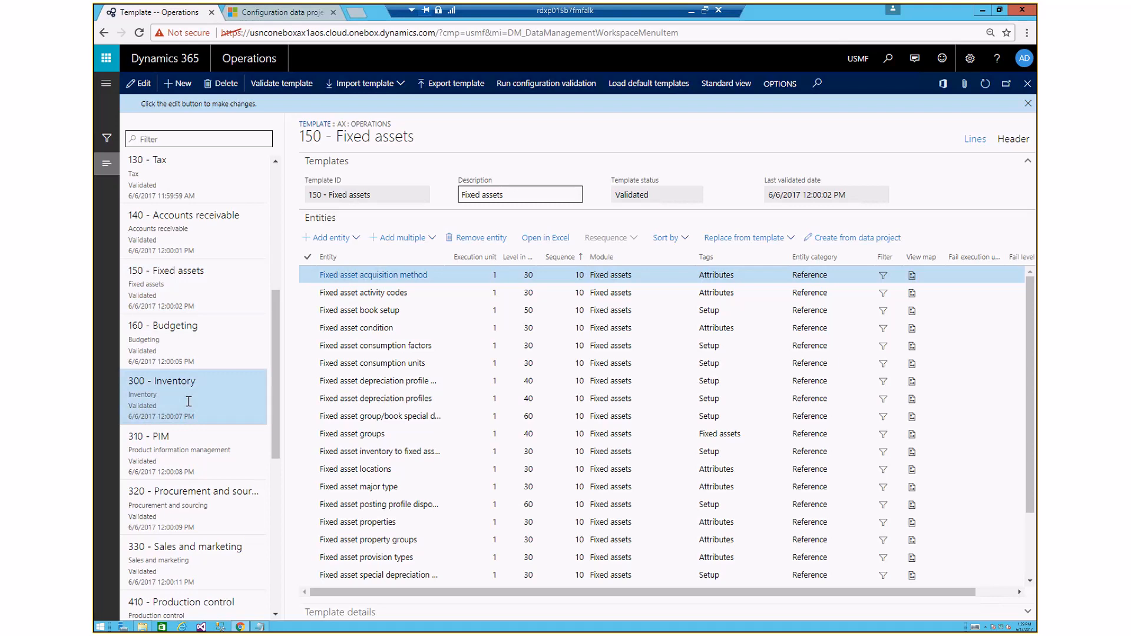
pyautogui.scroll(5, 217, 203)
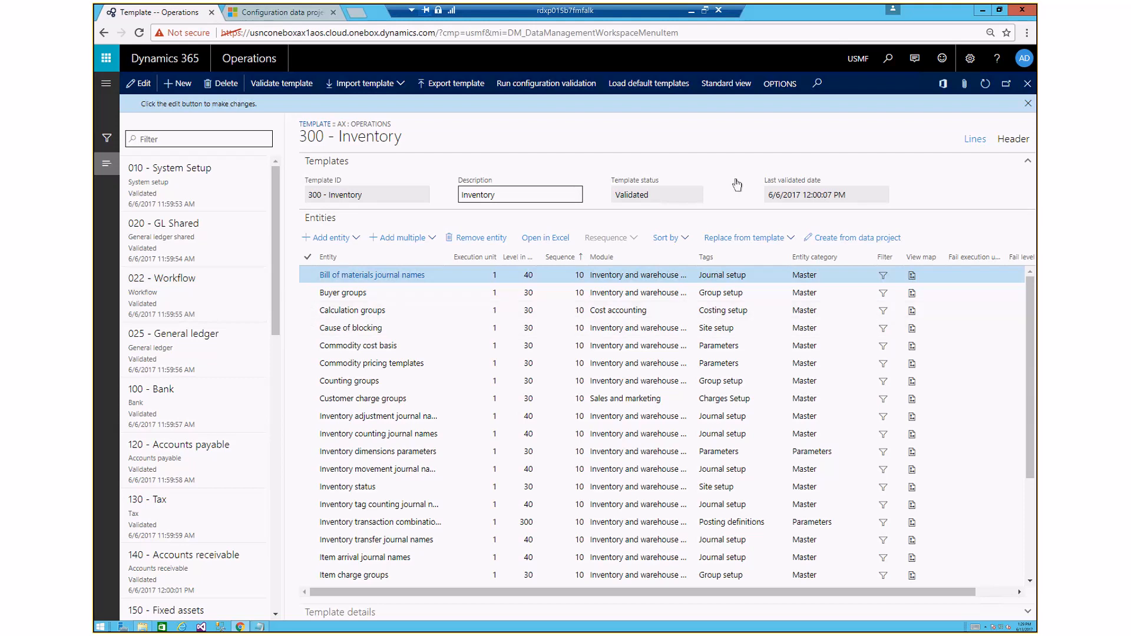
# - Examine the default templates available for loading without loading any of them
pyautogui.click(647, 89)
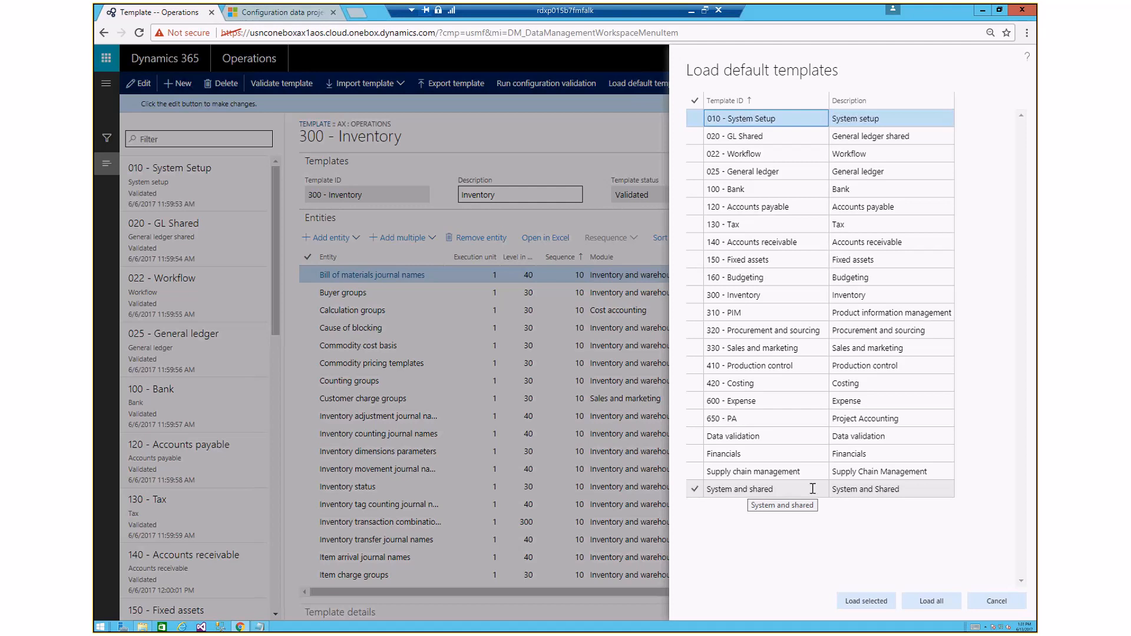
pyautogui.click(998, 598)
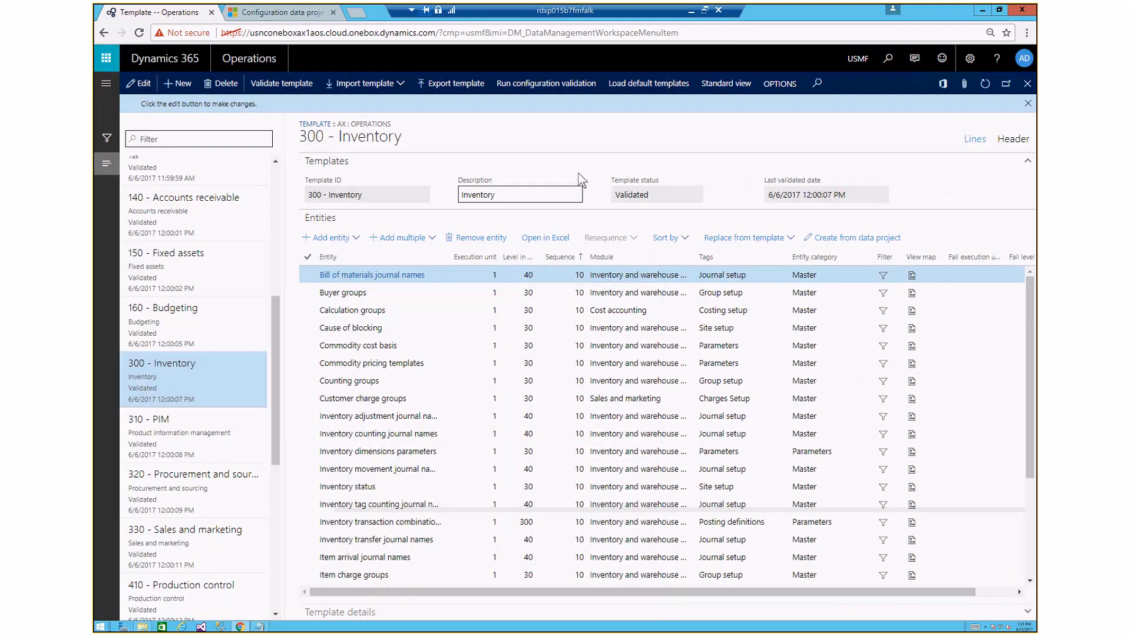
# - Open the 100 - Bank template and sort its entities by execution unit, level and sequence
pyautogui.scroll(6, 184, 392)
pyautogui.click(184, 391)
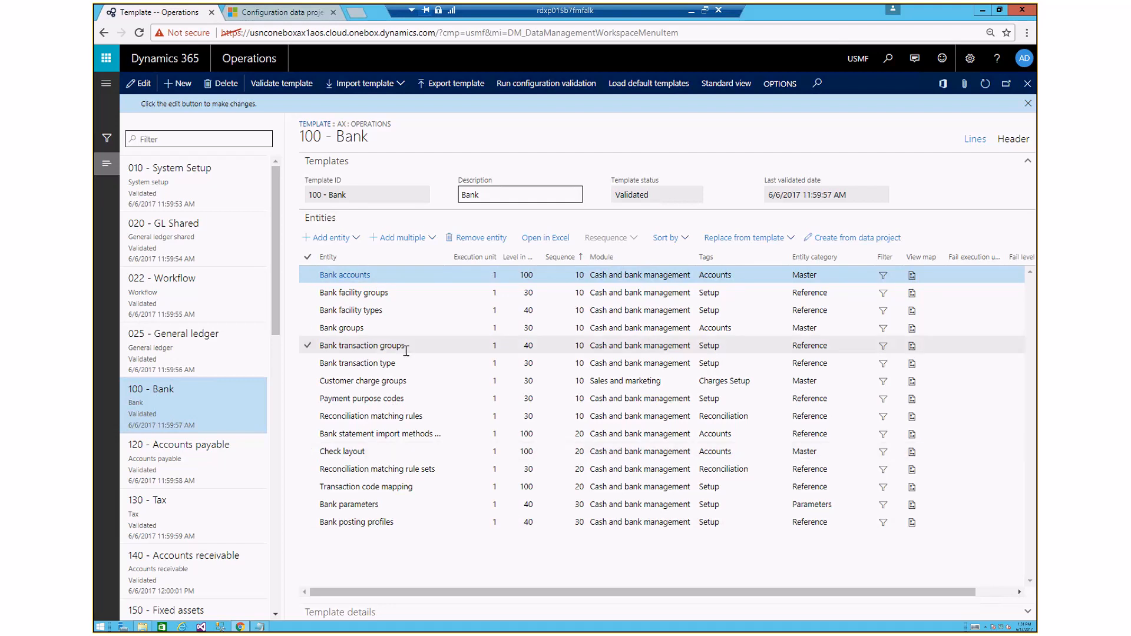
pyautogui.moveTo(406, 351)
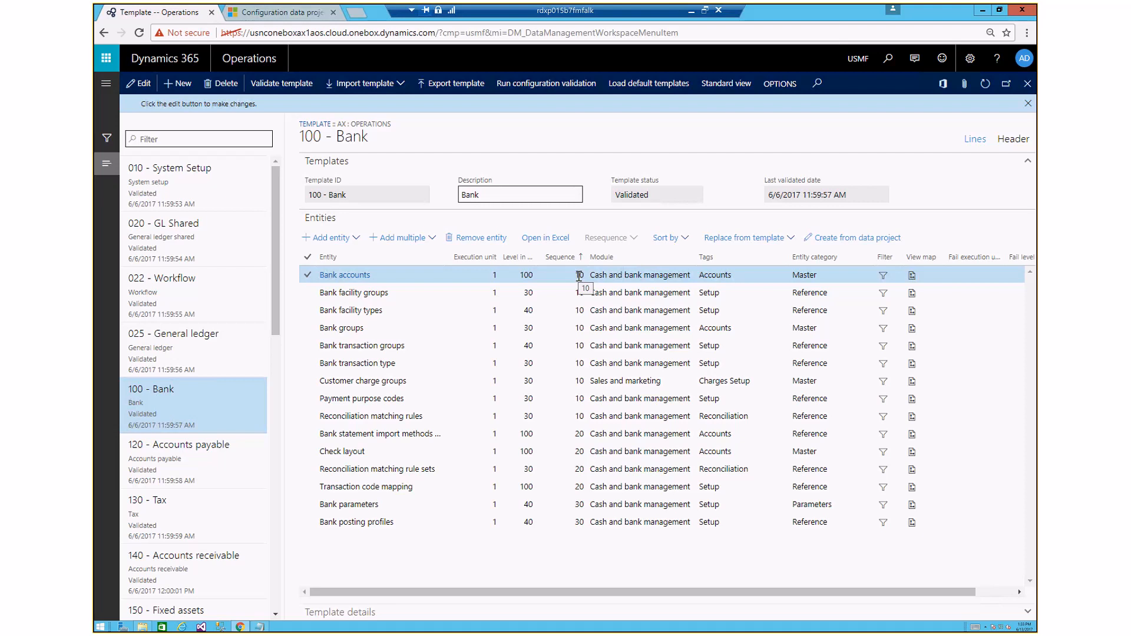
pyautogui.click(685, 239)
pyautogui.click(687, 254)
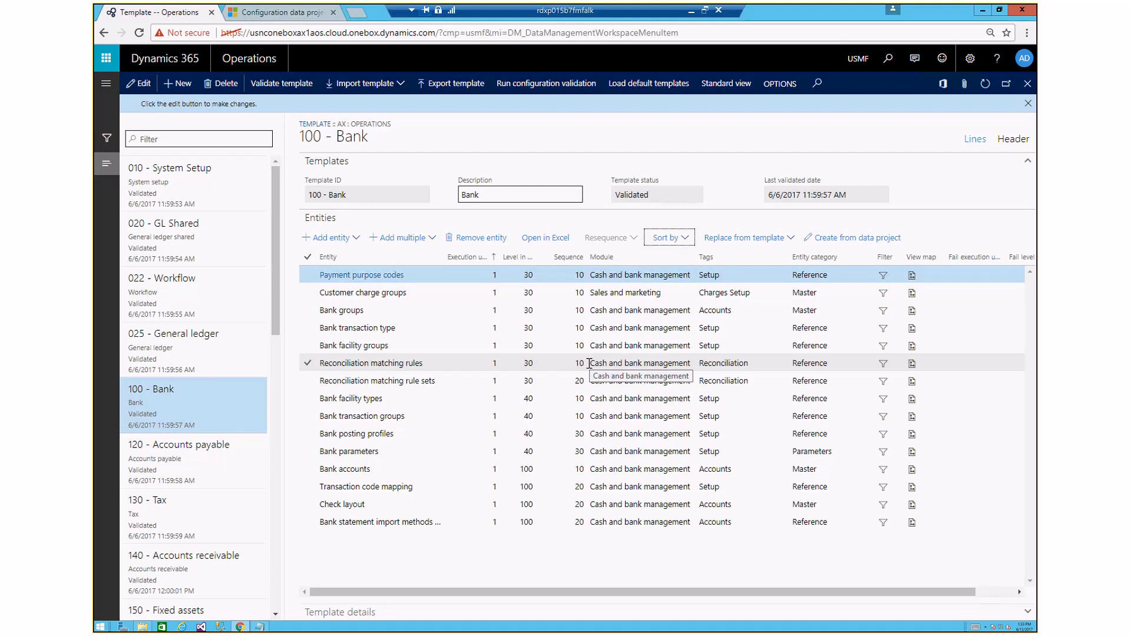
# - Examine the entity order in the 120 - Accounts payable template and return to the 100 - Bank template
pyautogui.click(169, 460)
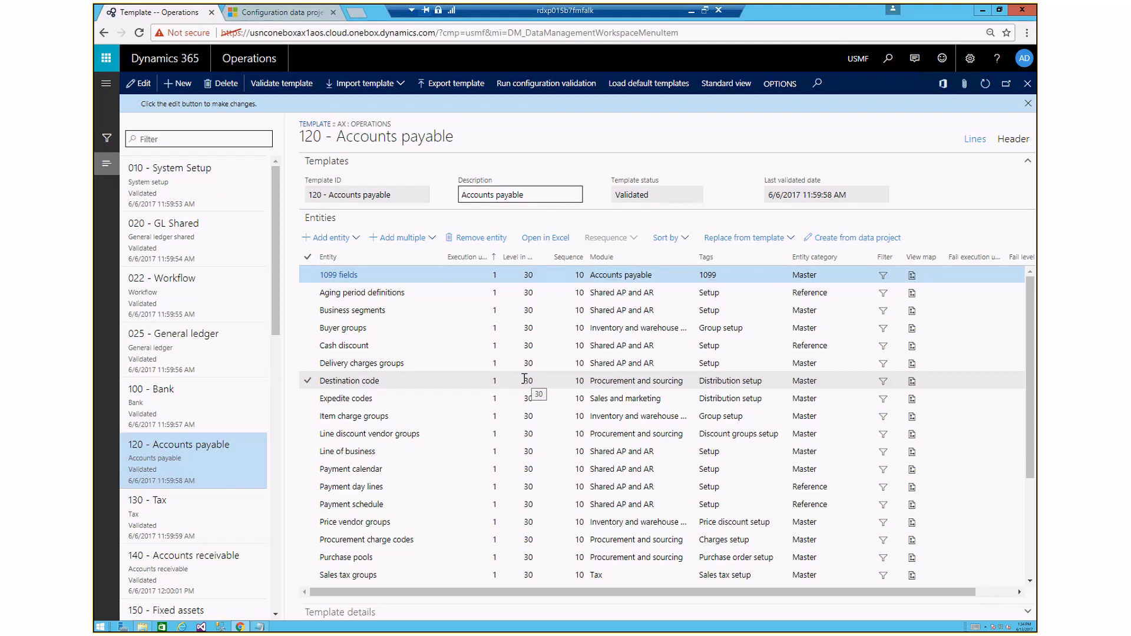
pyautogui.click(215, 396)
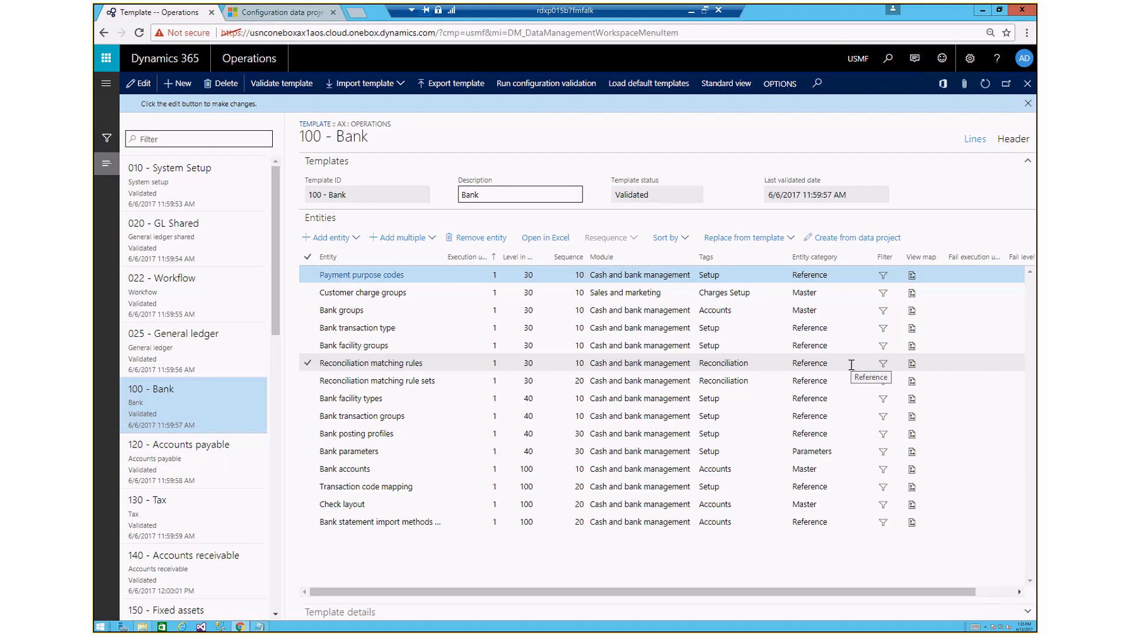
# - Filter the Bank groups entity of the 100 - Bank template to the bank group BankEUR
pyautogui.click(887, 316)
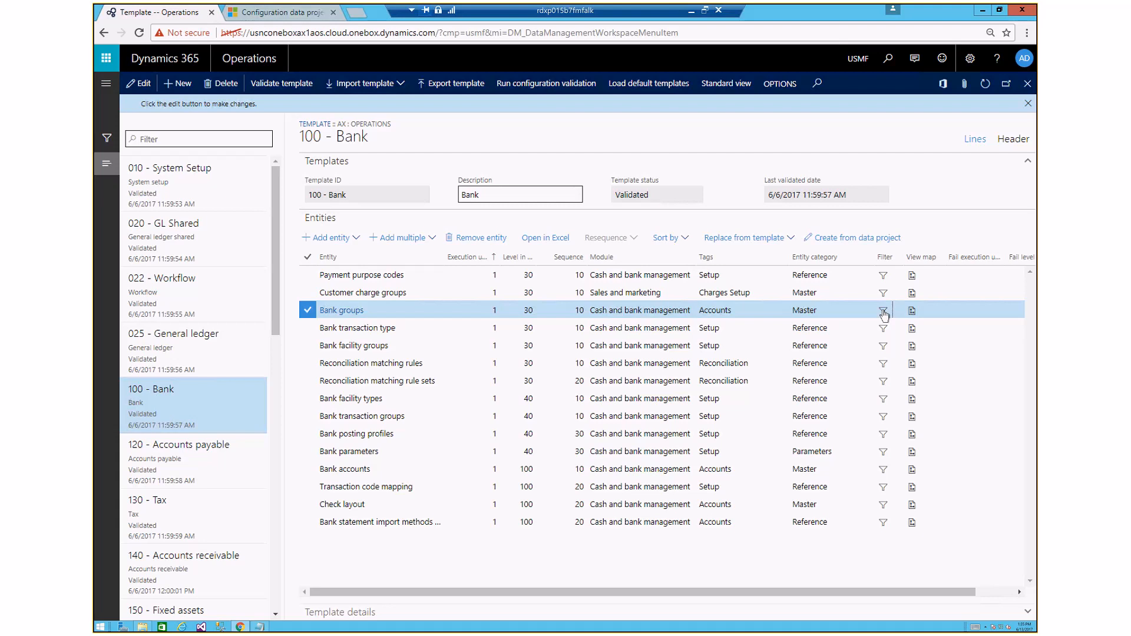
pyautogui.click(883, 311)
pyautogui.click(928, 198)
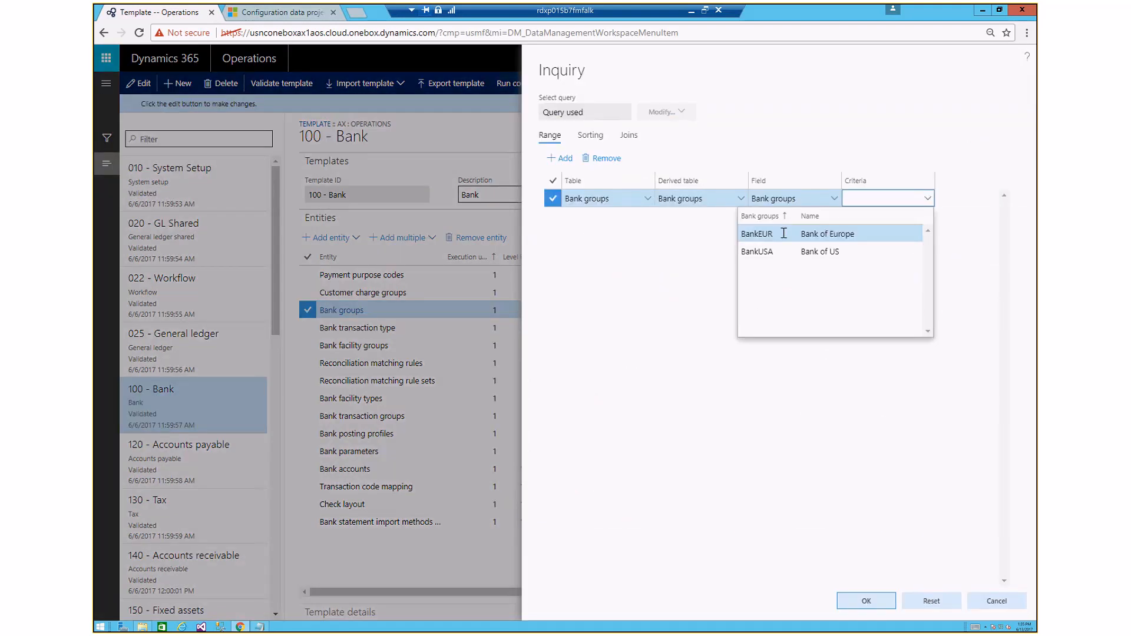
pyautogui.click(784, 233)
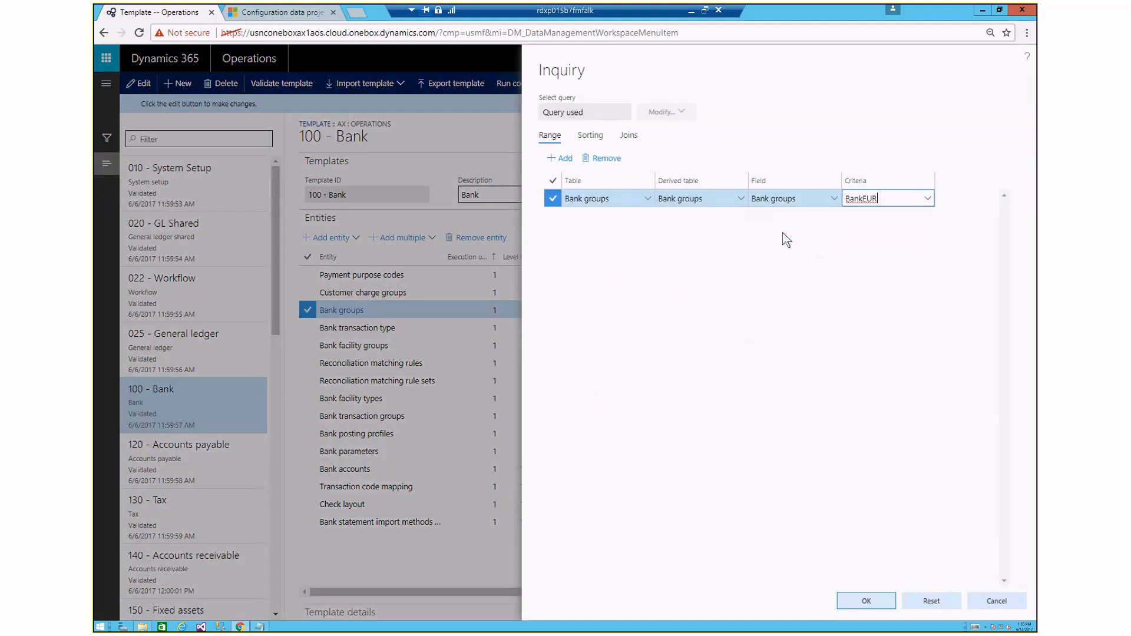
pyautogui.click(858, 600)
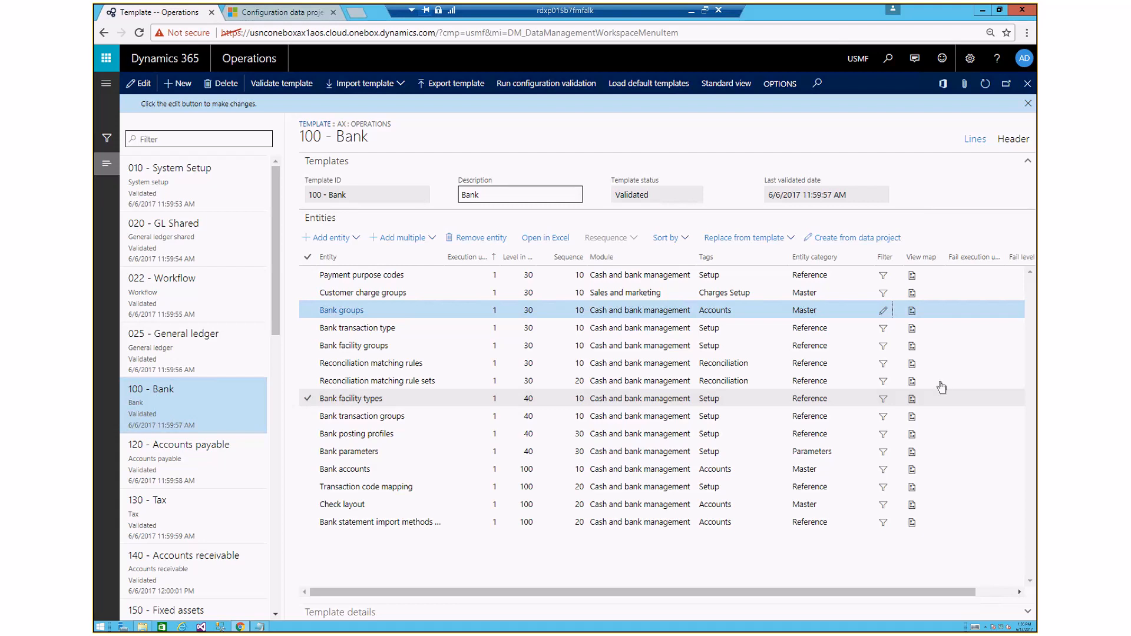
# - Exclude the DRAWER field from the Bank groups entity's mapping in the 100 - Bank template
pyautogui.click(912, 311)
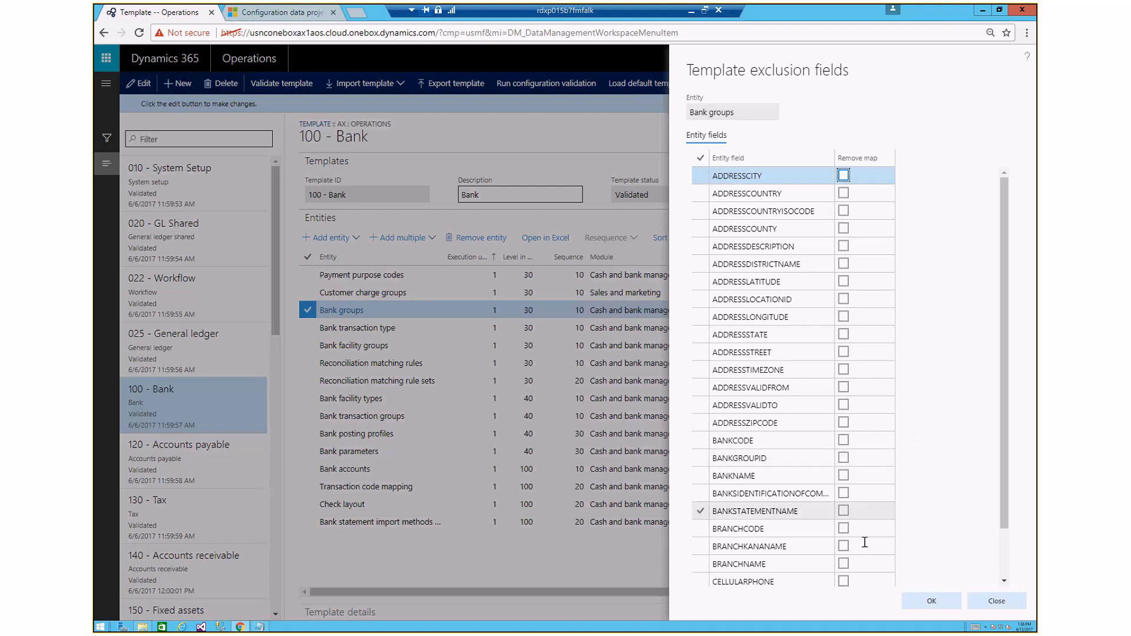
pyautogui.scroll(-1, 910, 523)
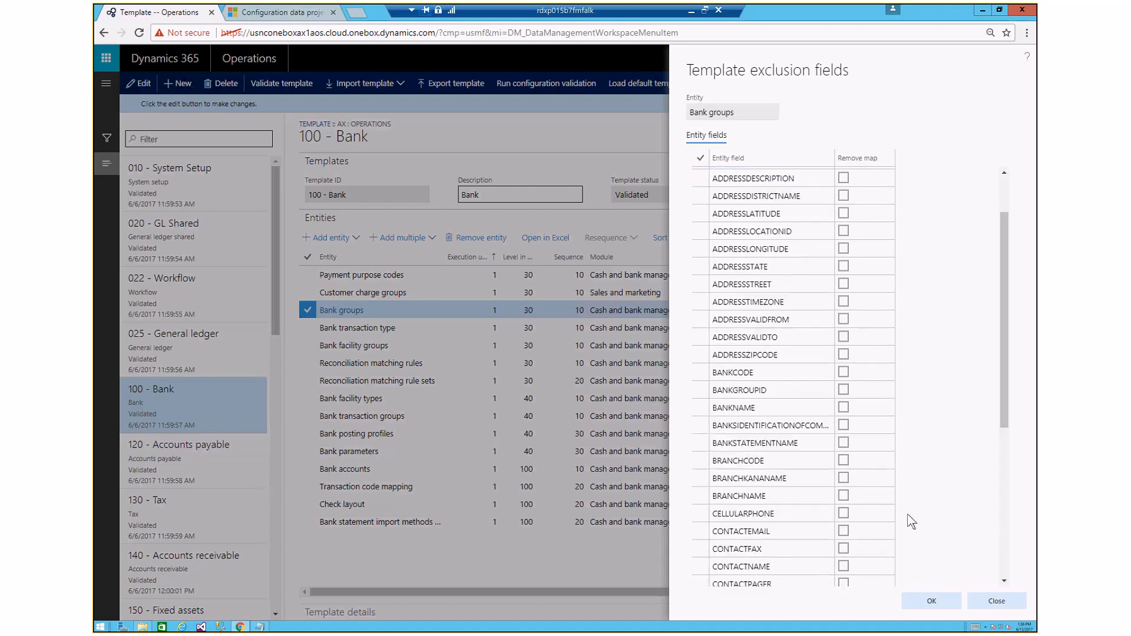
pyautogui.scroll(-3, 911, 522)
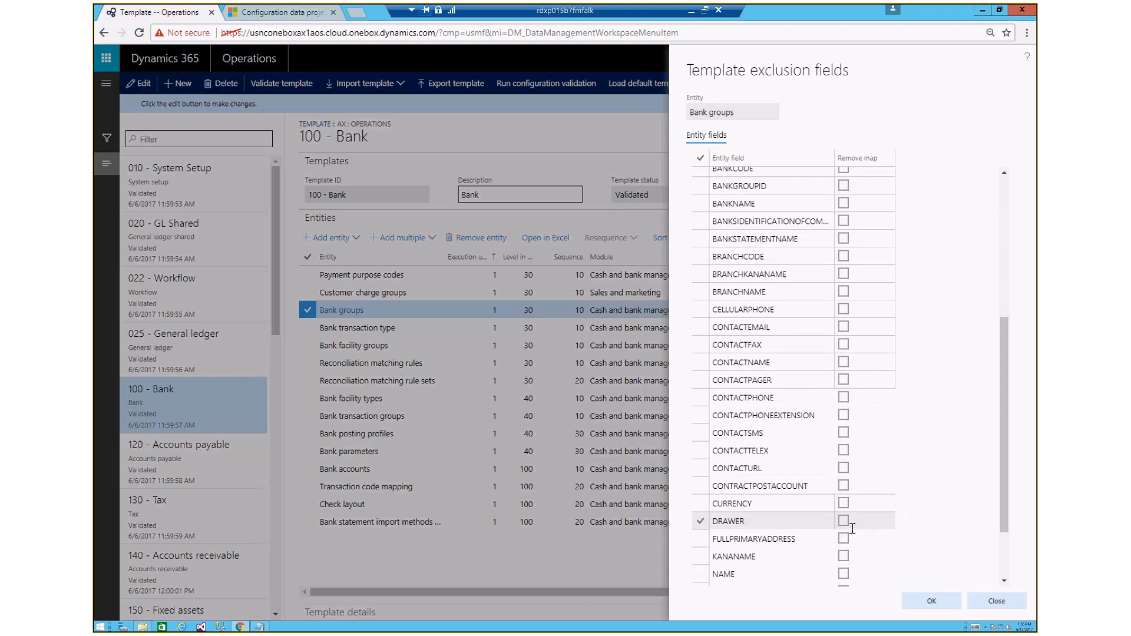
pyautogui.click(843, 520)
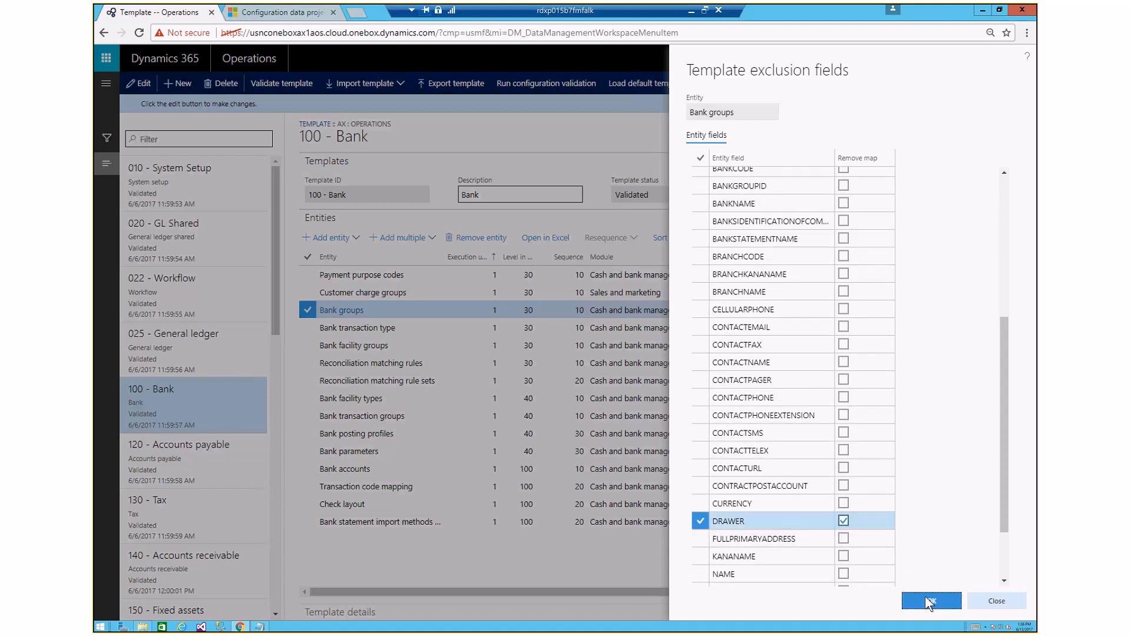
pyautogui.click(925, 596)
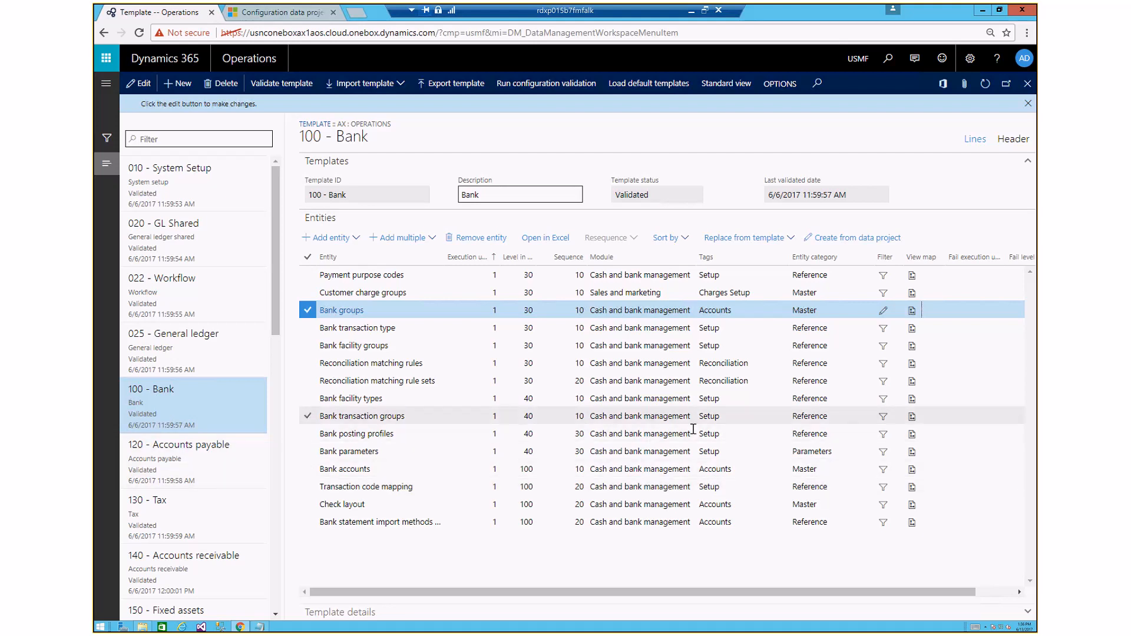
pyautogui.click(358, 239)
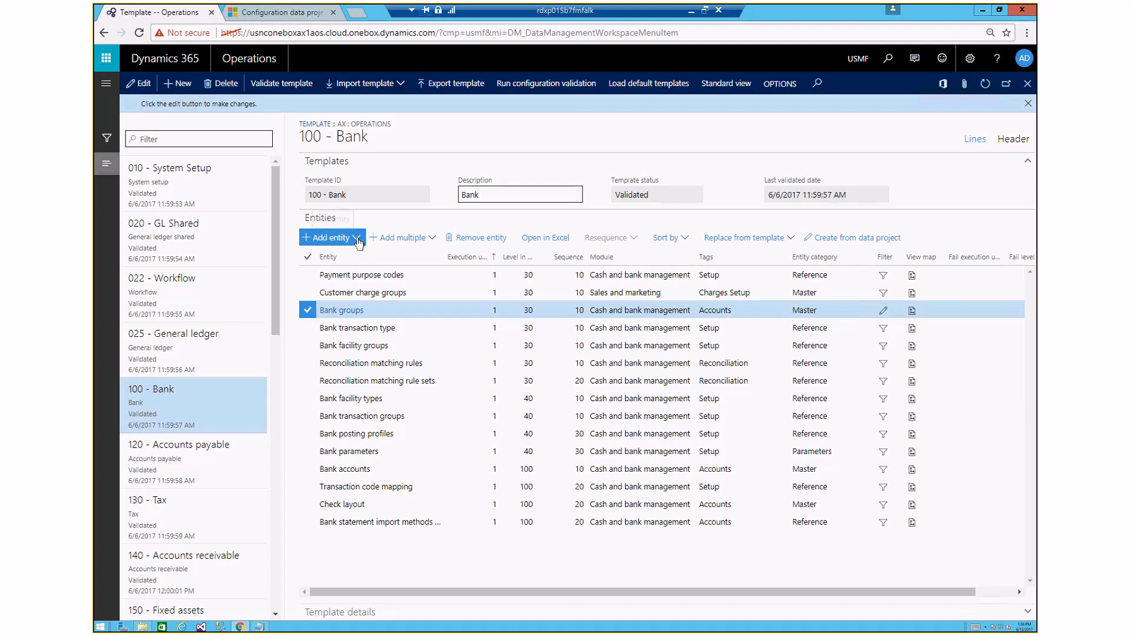
pyautogui.click(356, 238)
pyautogui.write('cust')
pyautogui.click(377, 225)
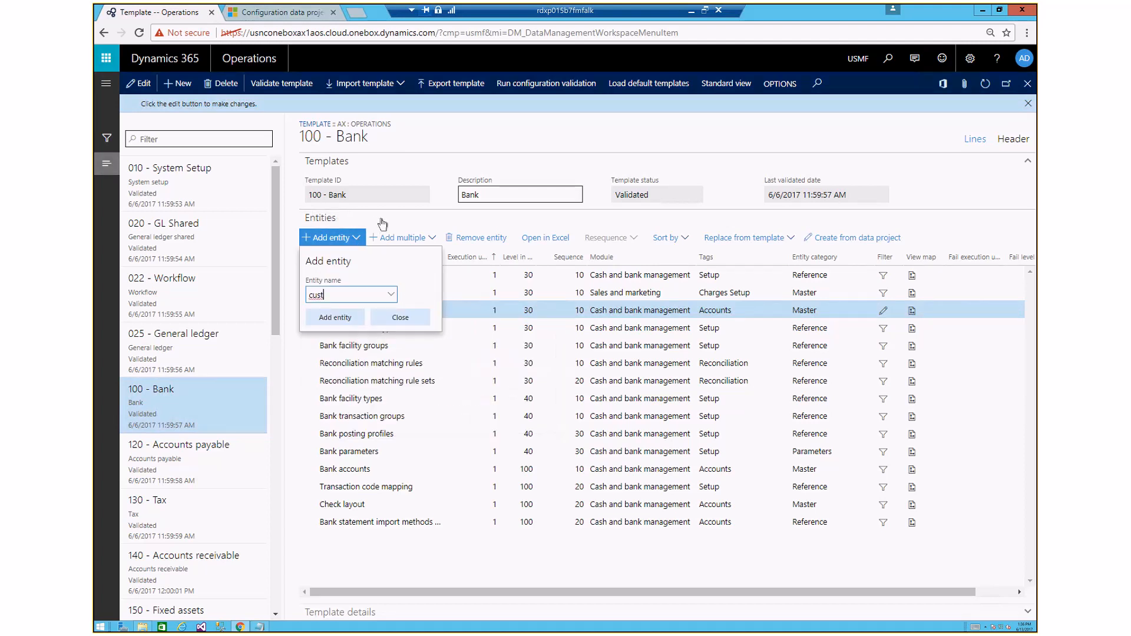
# - Start adding multiple entities and filter the list to entities containing "reason" in the Accounts receivable module
pyautogui.click(433, 239)
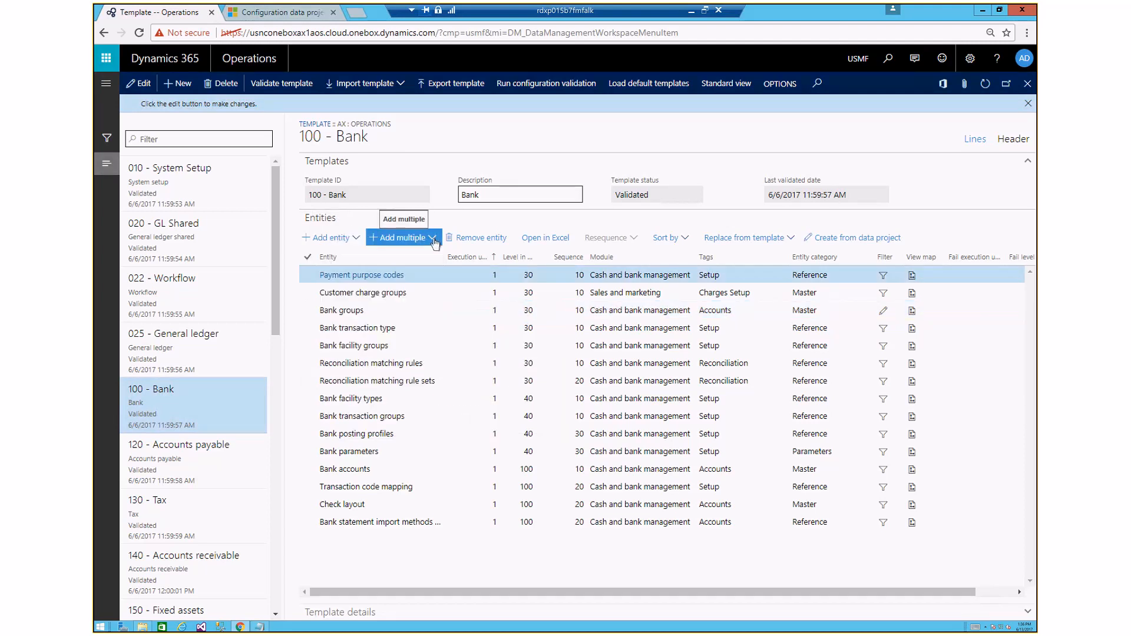
pyautogui.click(433, 239)
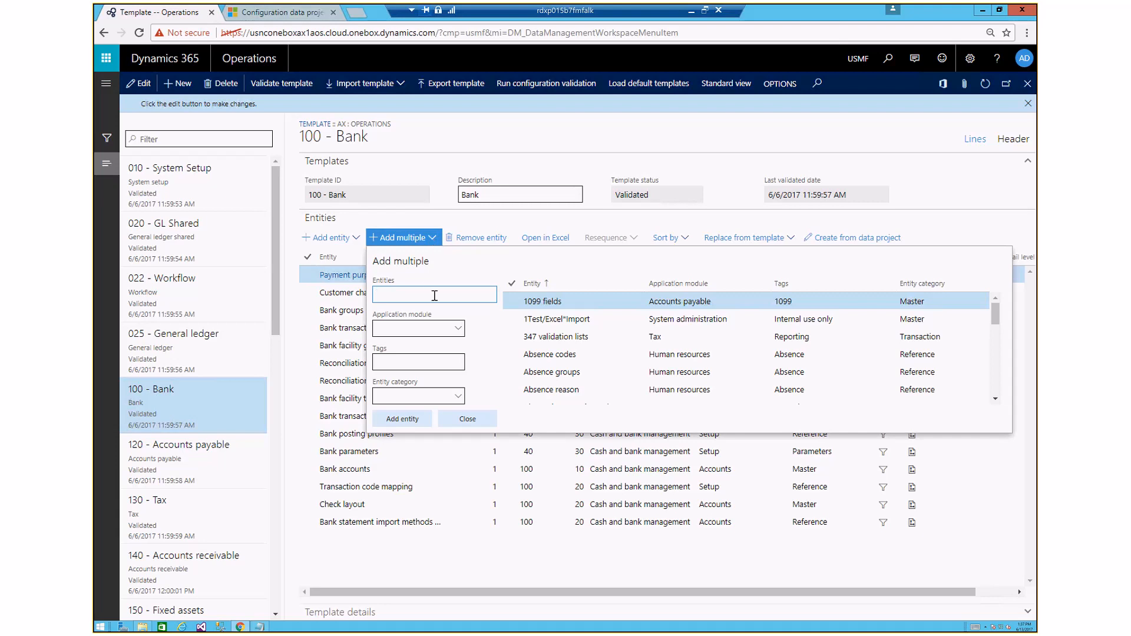
pyautogui.write('reason')
pyautogui.press('Tab')
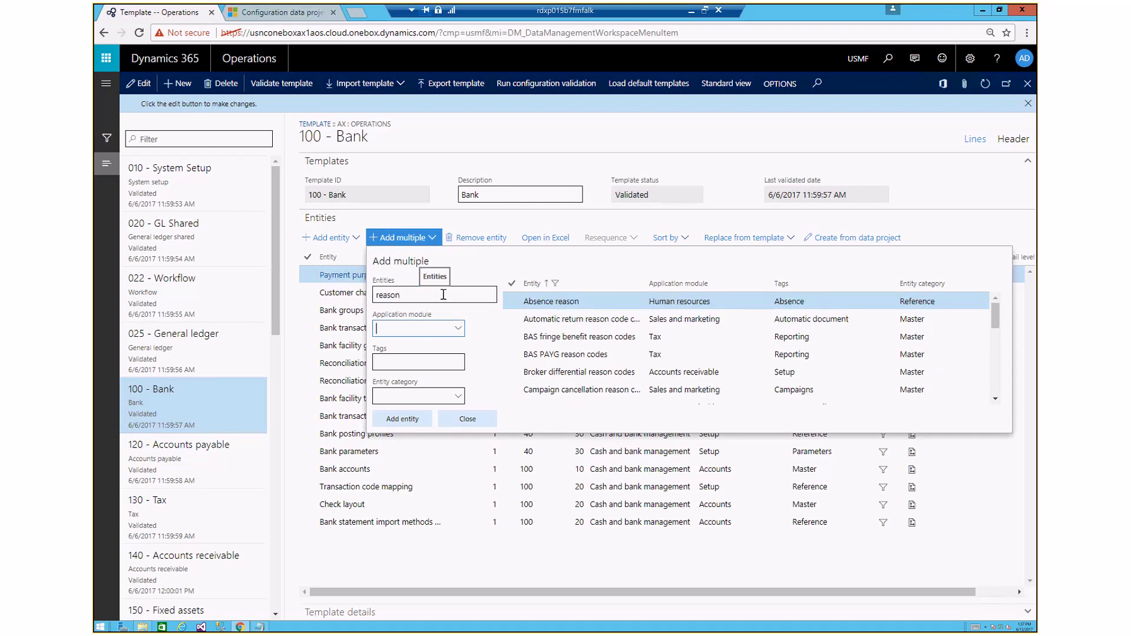
pyautogui.scroll(-5, 565, 370)
pyautogui.scroll(5, 566, 370)
pyautogui.click(459, 334)
pyautogui.click(434, 401)
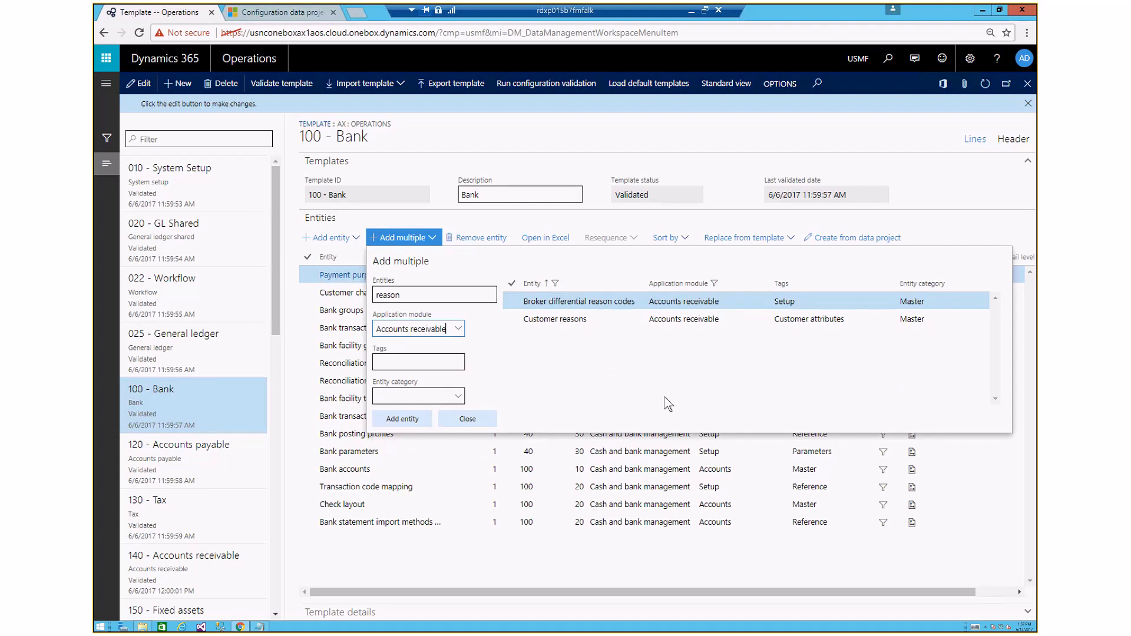
# - Narrow the list of addable entities to the tag "setup" and the entity category Parameters
pyautogui.click(442, 357)
pyautogui.write('setup')
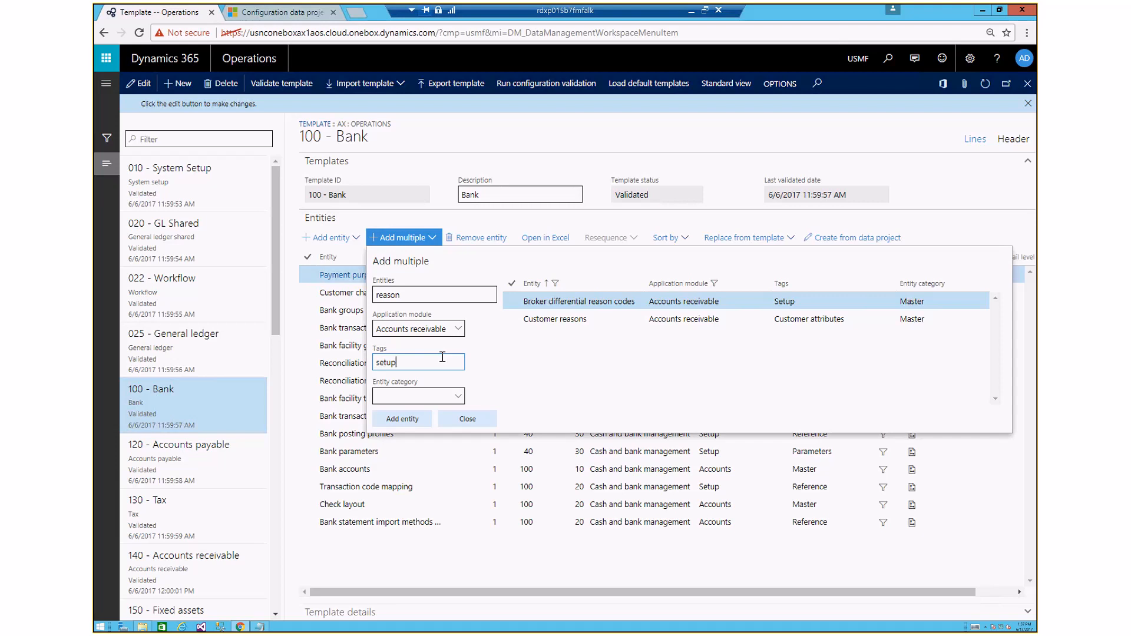
pyautogui.press('Tab')
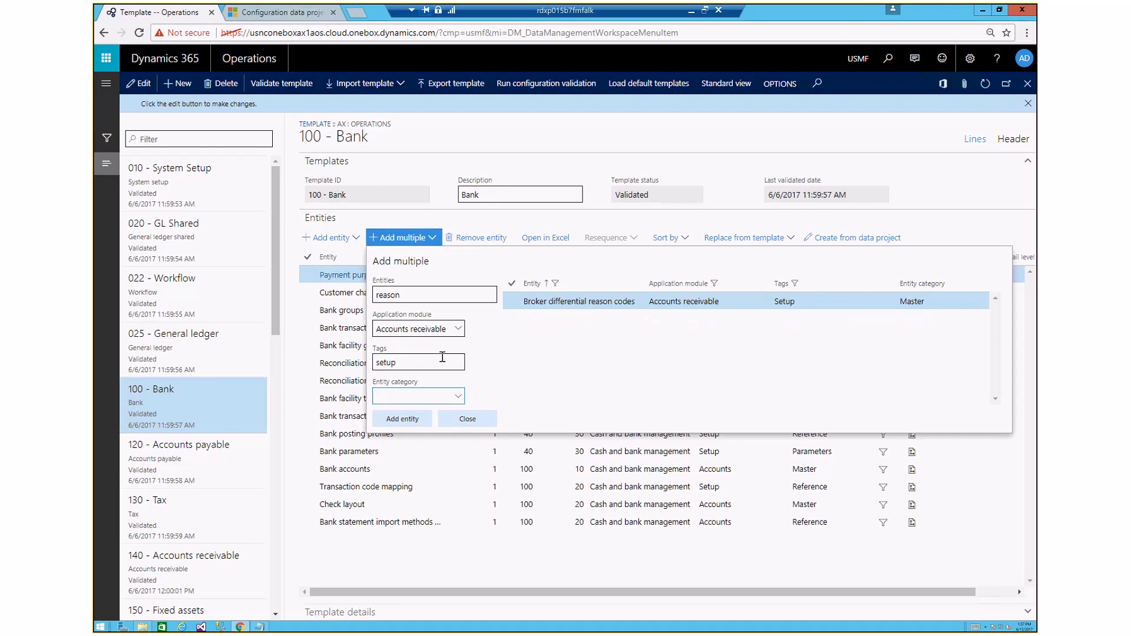
pyautogui.click(457, 396)
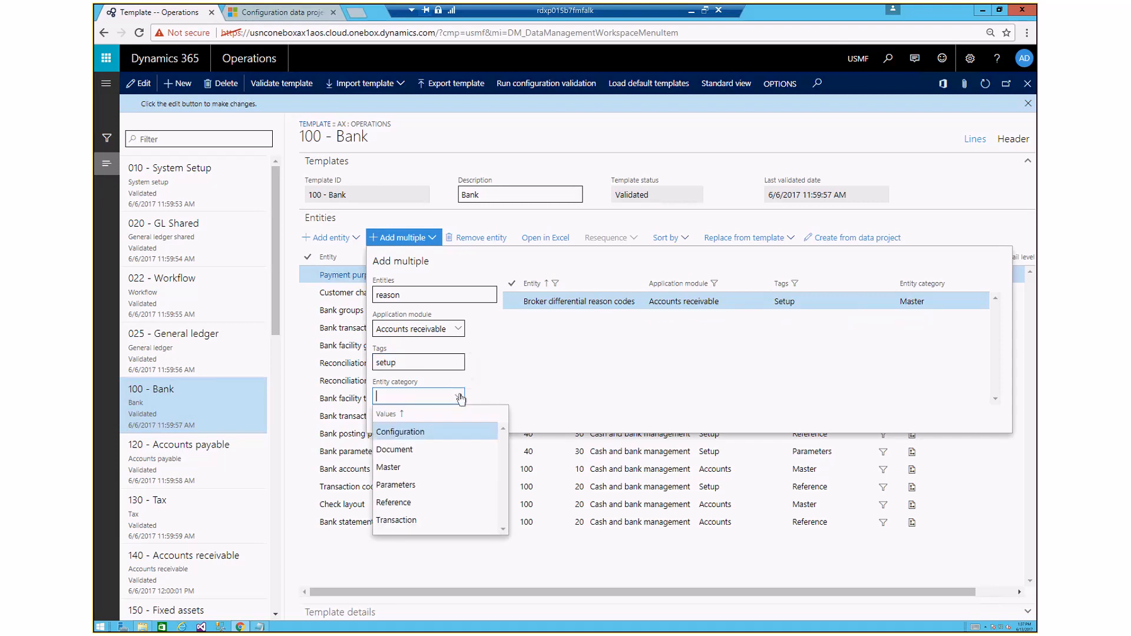
pyautogui.click(435, 485)
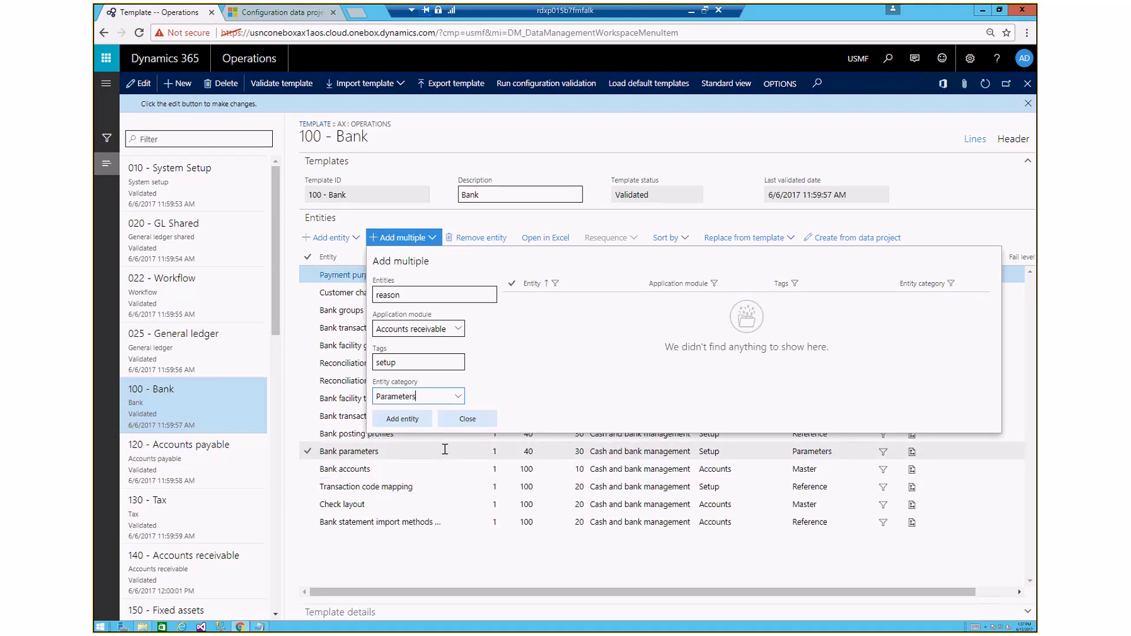
# - Clear the entity category and tag filters from the list of addable entities
pyautogui.press('BackSpace')
pyautogui.press('BackSpace')
pyautogui.press('BackSpace')
pyautogui.press('BackSpace')
pyautogui.press('BackSpace')
pyautogui.press('BackSpace')
pyautogui.press('BackSpace')
pyautogui.press('BackSpace')
pyautogui.press('BackSpace')
pyautogui.press('BackSpace')
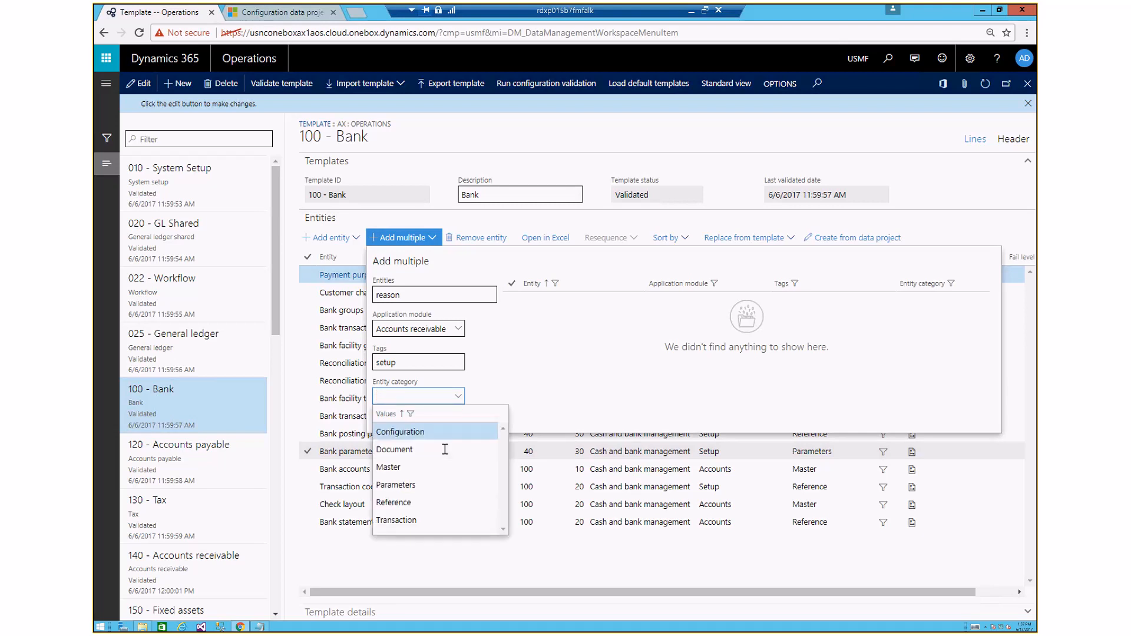
pyautogui.press('Tab')
pyautogui.doubleClick(397, 365)
pyautogui.press('BackSpace')
pyautogui.press('Tab')
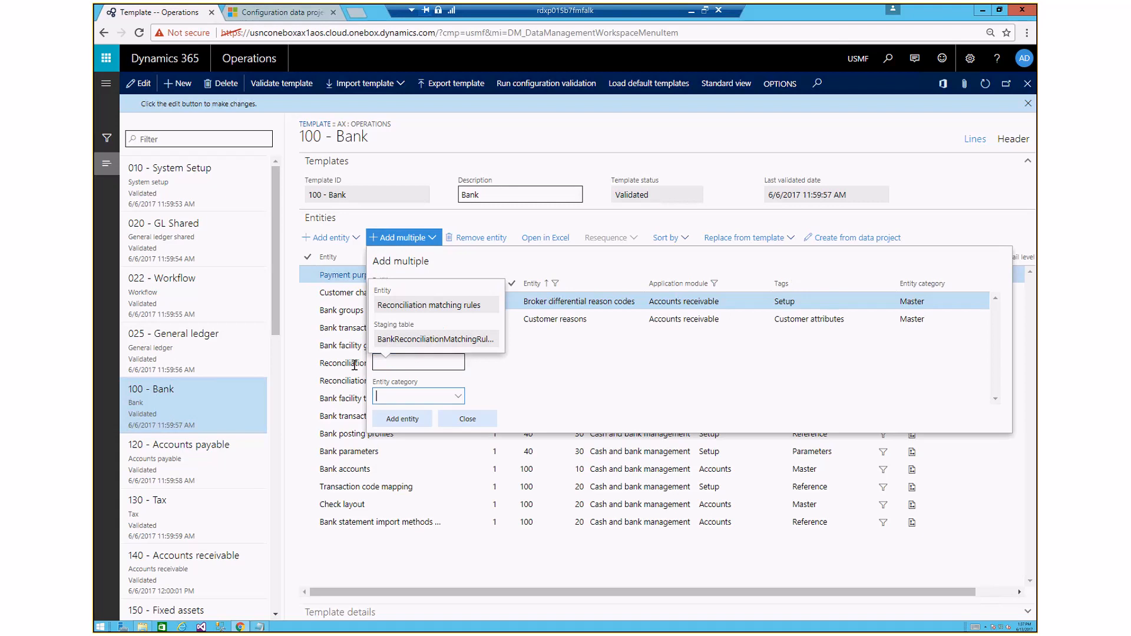
# - Add the Broker differential reason codes and Customer reasons entities to the 100 - Bank template
pyautogui.click(512, 301)
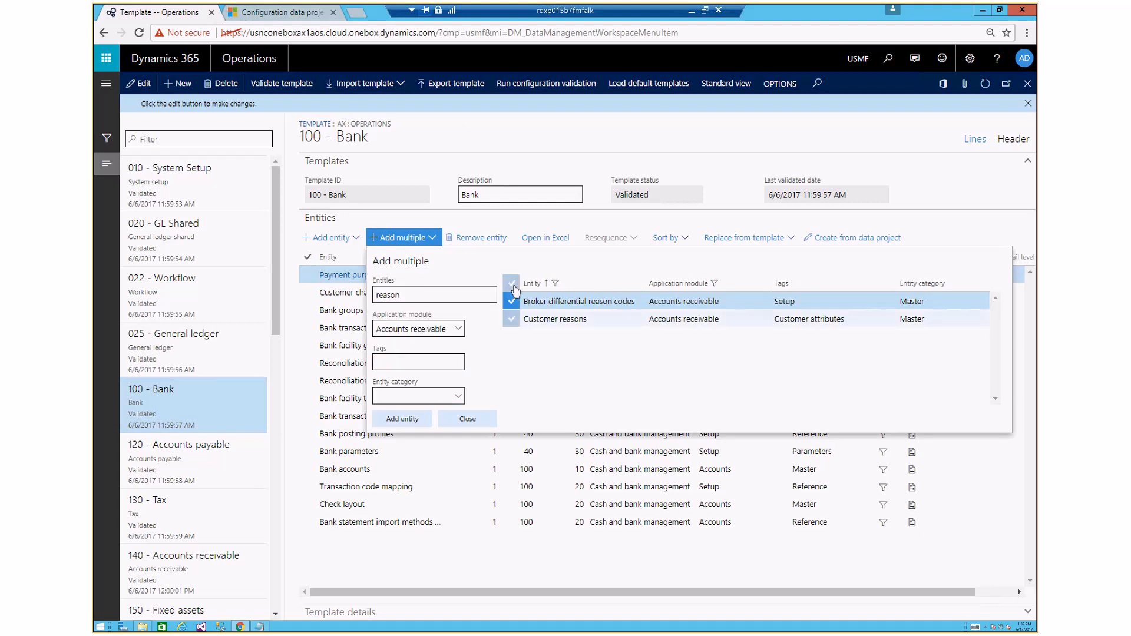
pyautogui.click(414, 422)
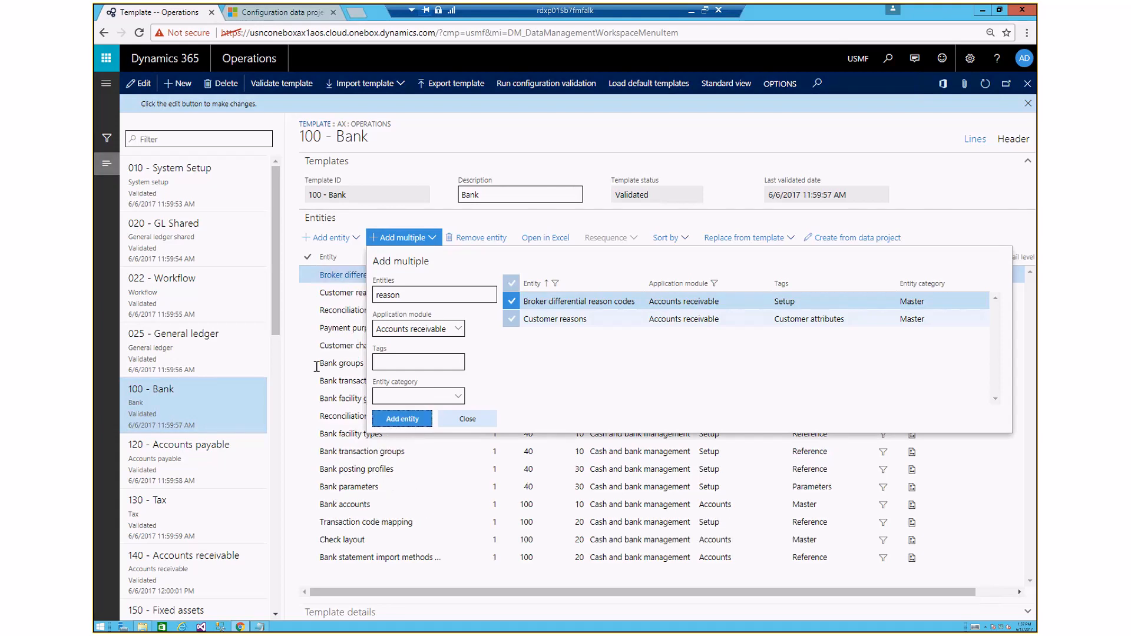
pyautogui.click(460, 421)
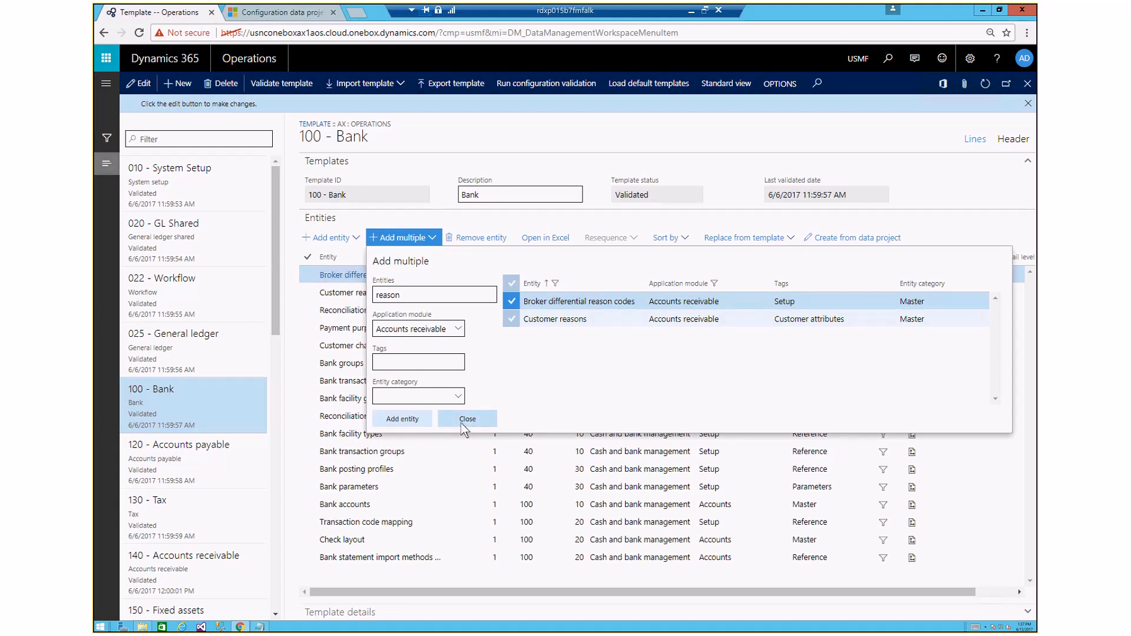
# - Remove the Broker differential reason codes and Customer reasons entities from the 100 - Bank template
pyautogui.click(309, 293)
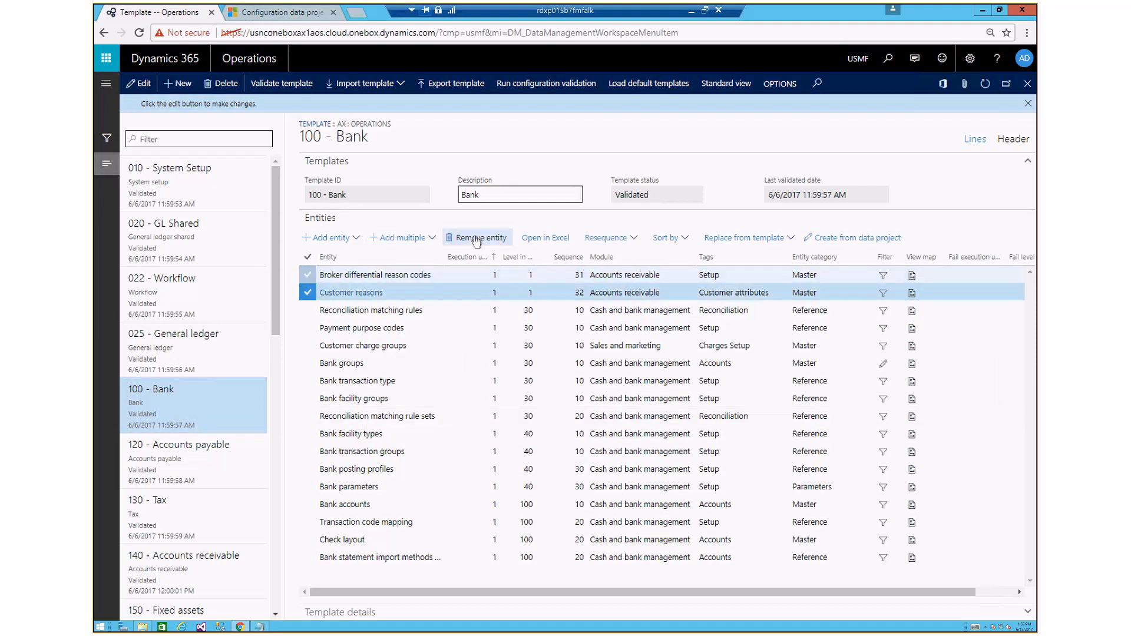
pyautogui.click(477, 239)
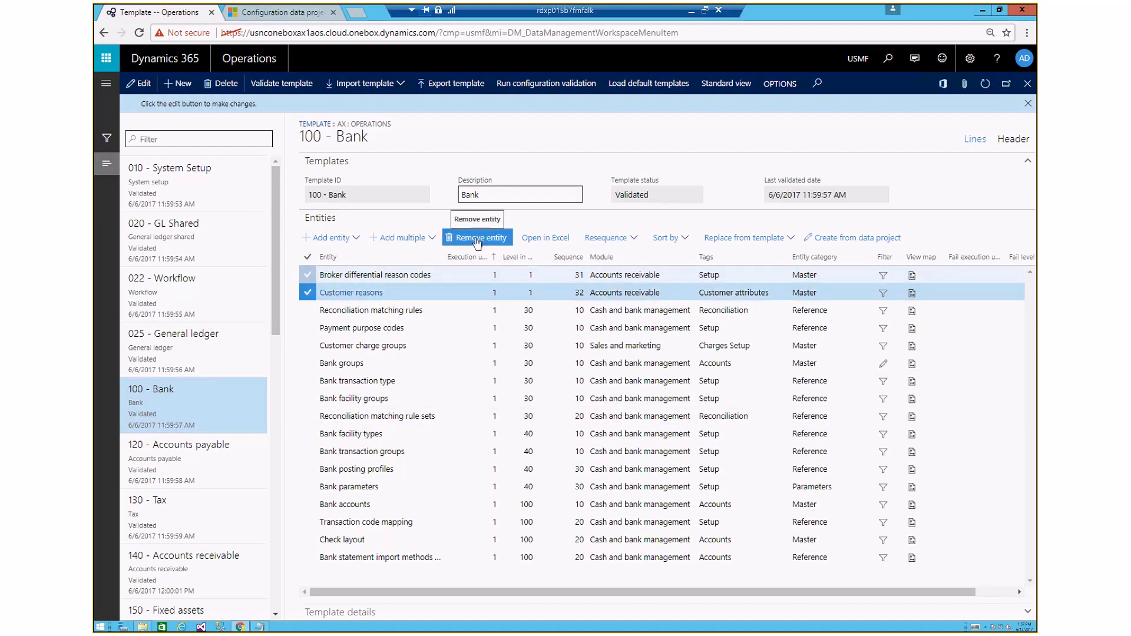
pyautogui.click(476, 237)
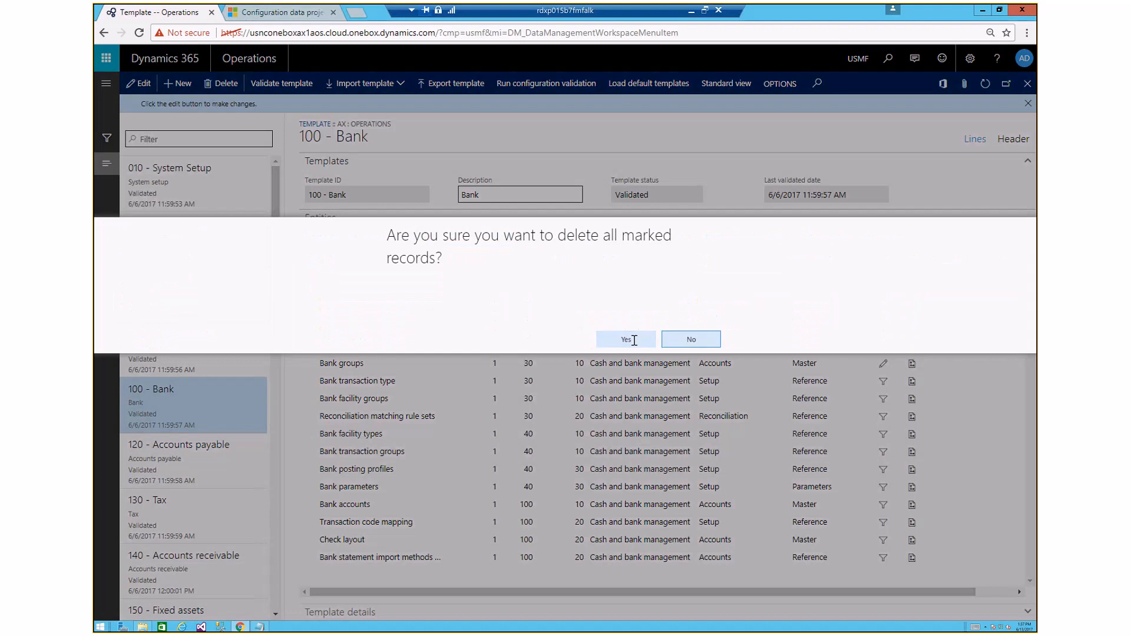
pyautogui.click(630, 340)
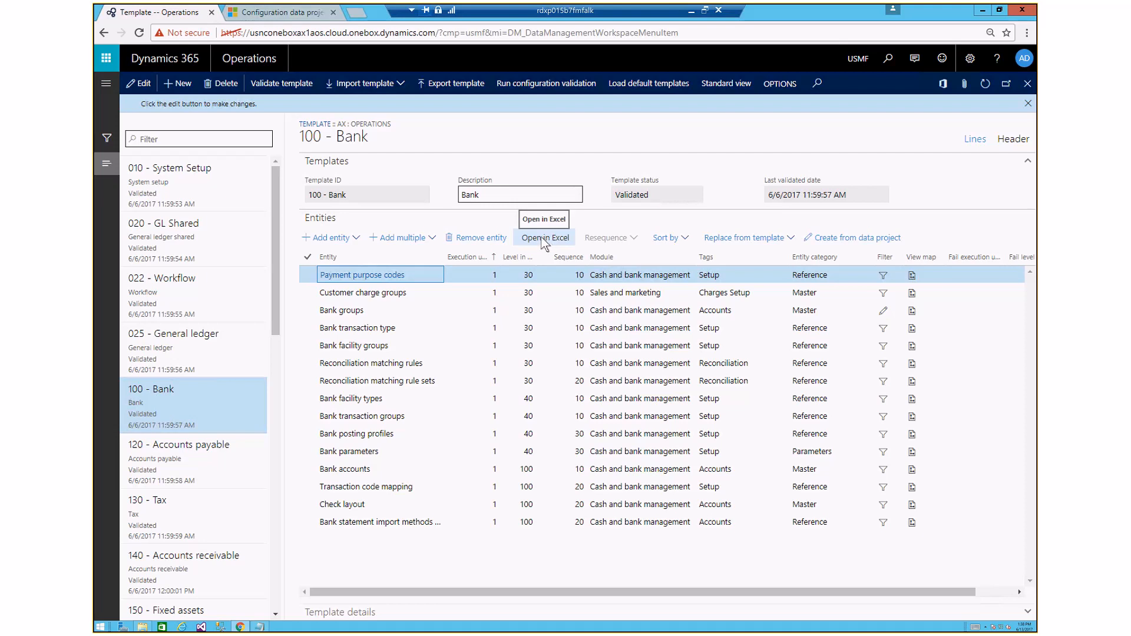
# - Open the 100 - Bank template's entities in Excel, review them, and close the workbook without saving
pyautogui.click(542, 239)
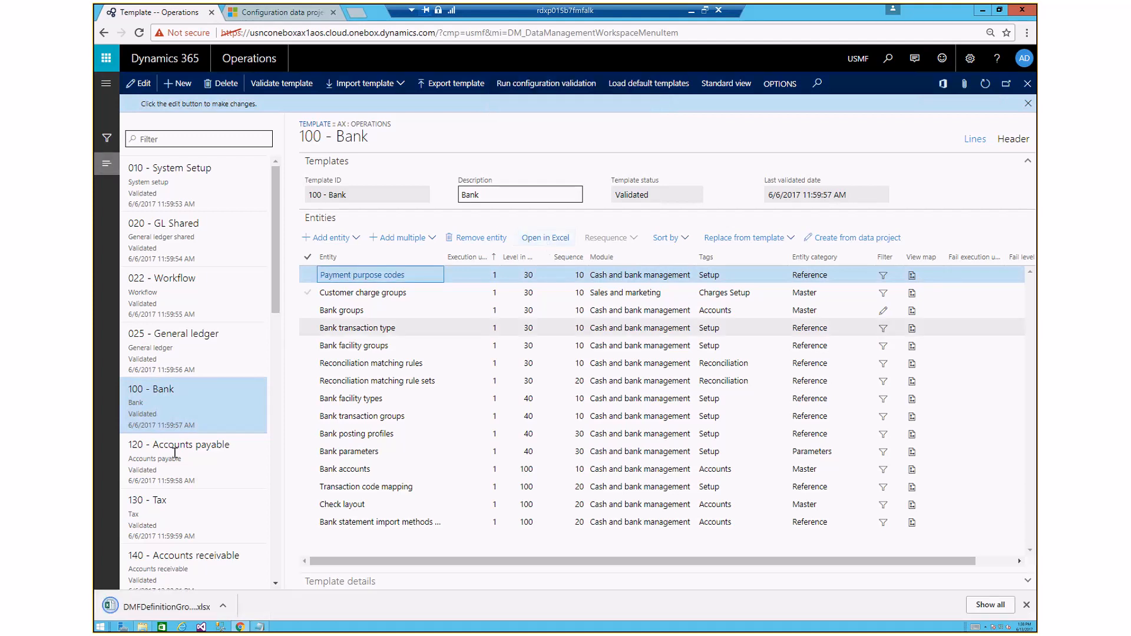
pyautogui.click(165, 607)
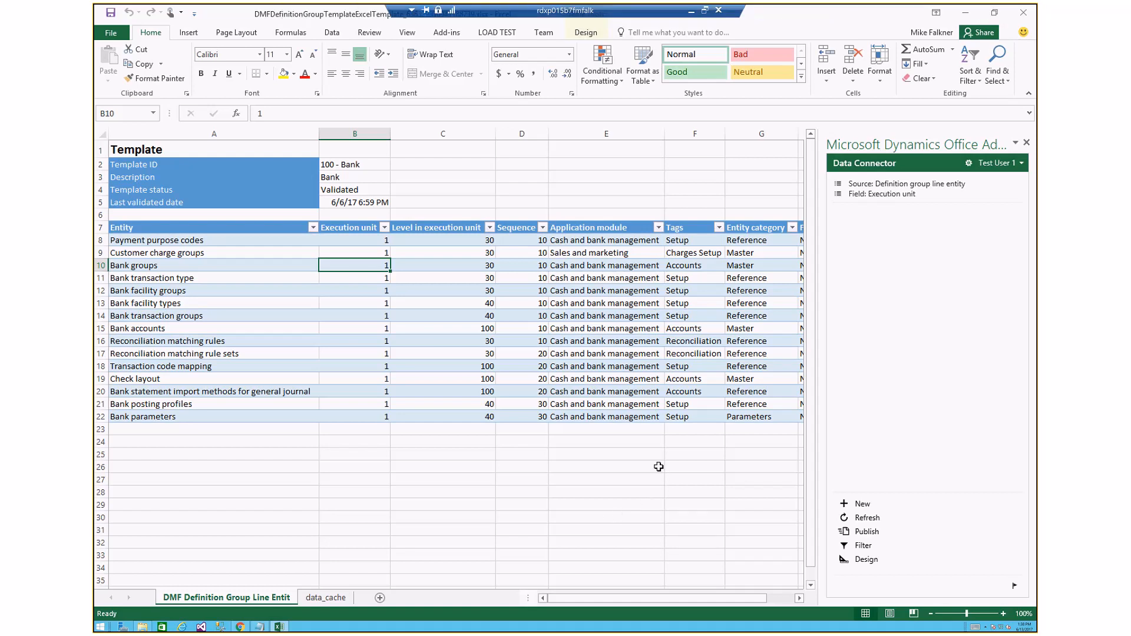
pyautogui.click(1023, 14)
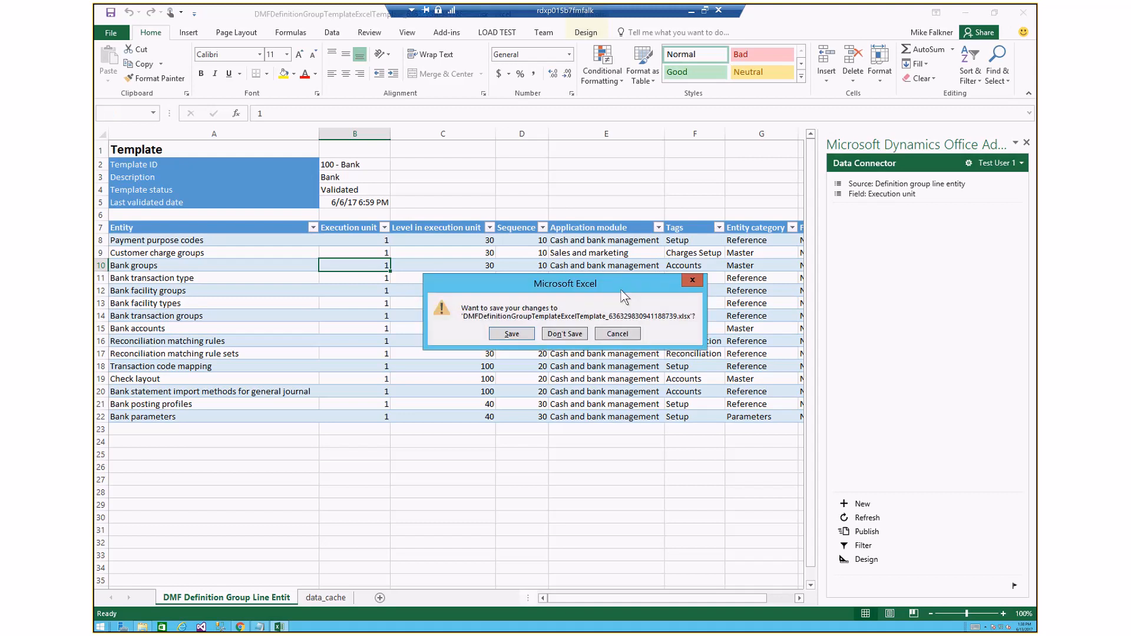
pyautogui.click(570, 334)
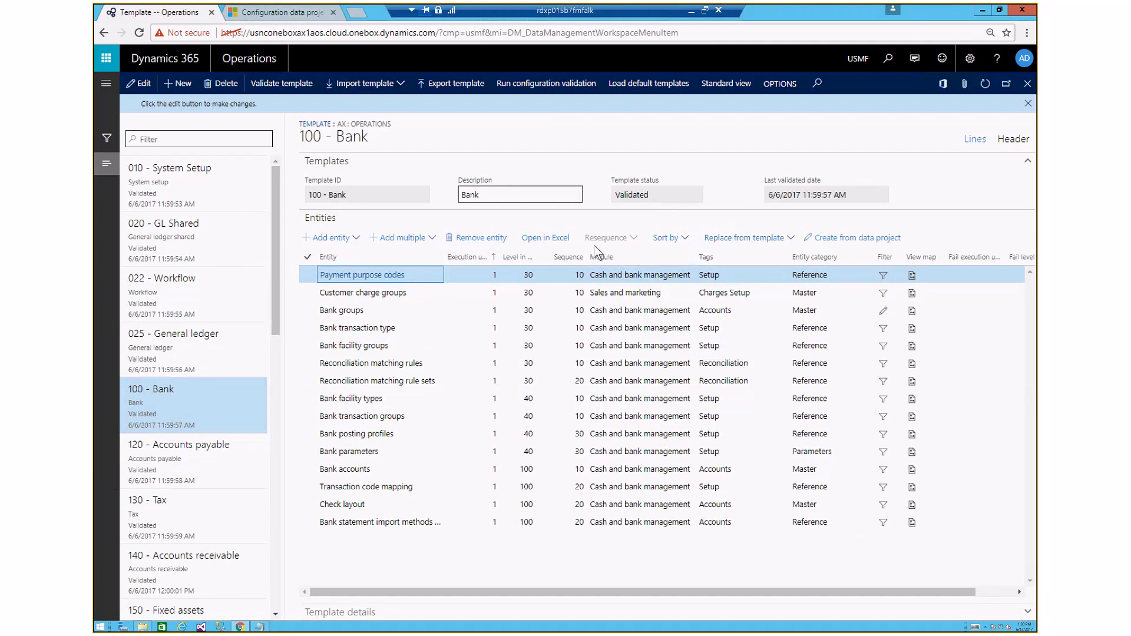
# - Select Payment purpose codes through Bank transaction type and examine the resequencing options for unit, level and sequence without applying them
pyautogui.click(308, 293)
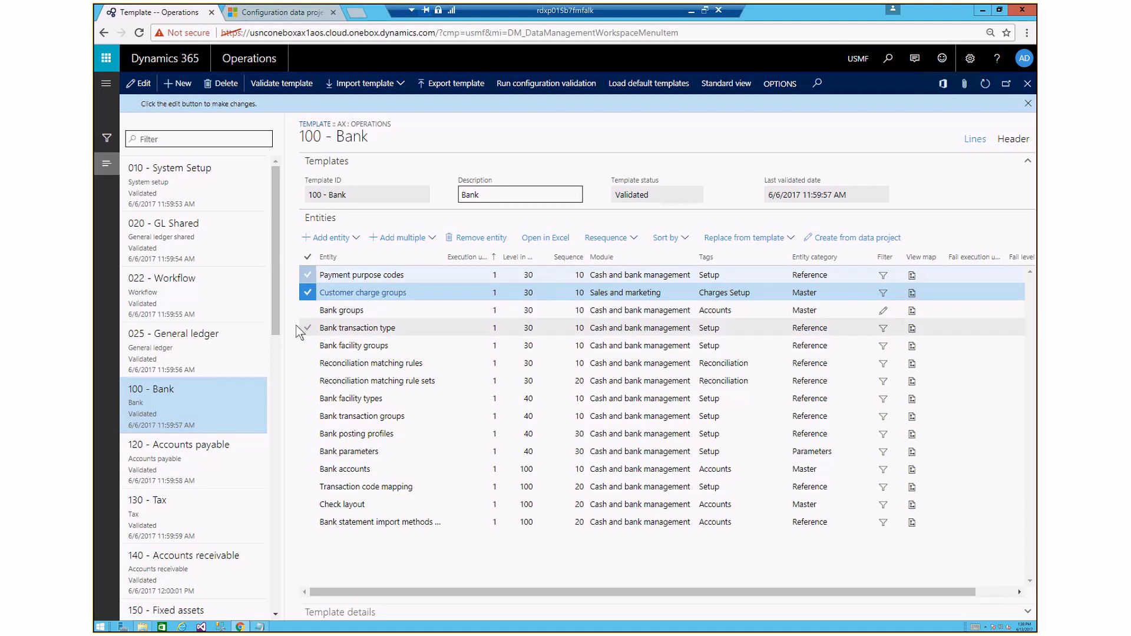
pyautogui.click(307, 310)
pyautogui.click(307, 328)
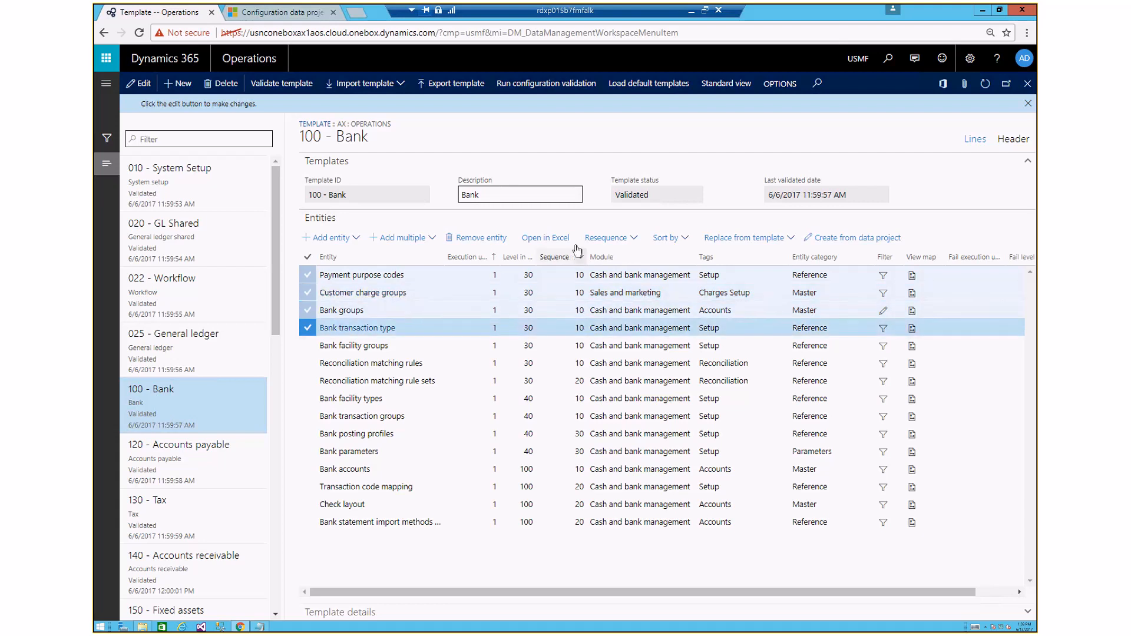
pyautogui.click(634, 239)
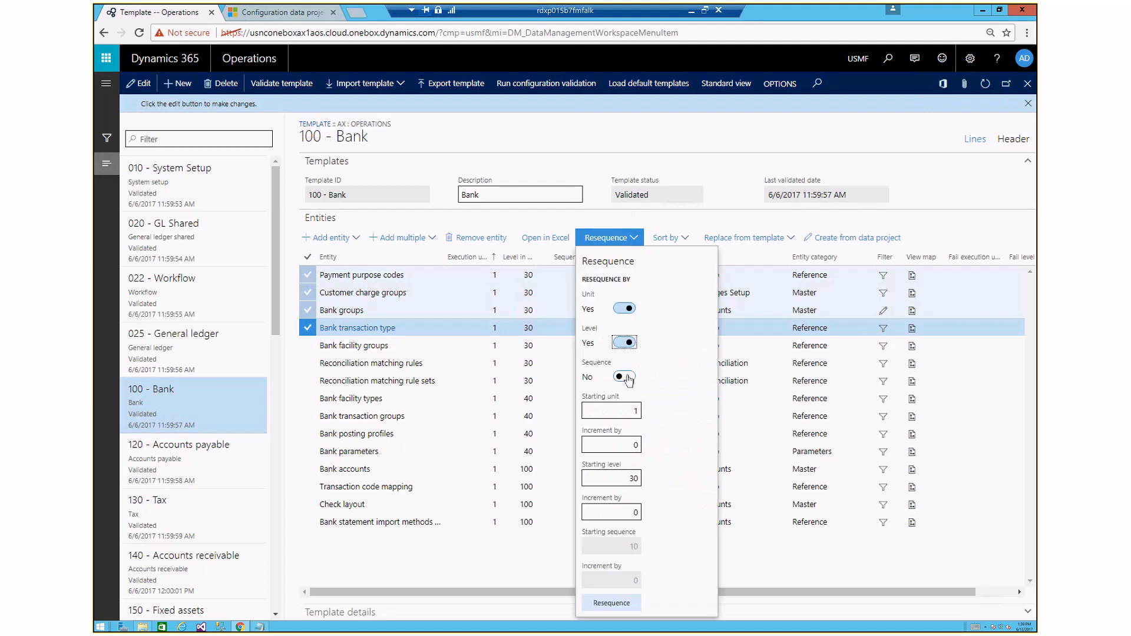
pyautogui.click(625, 377)
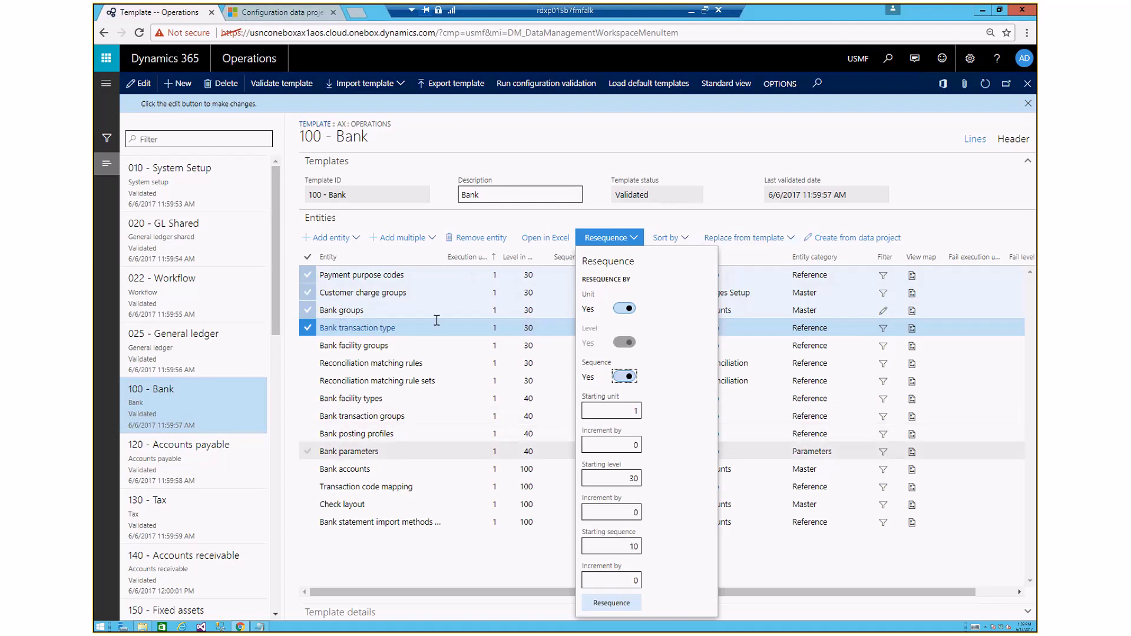
pyautogui.click(947, 216)
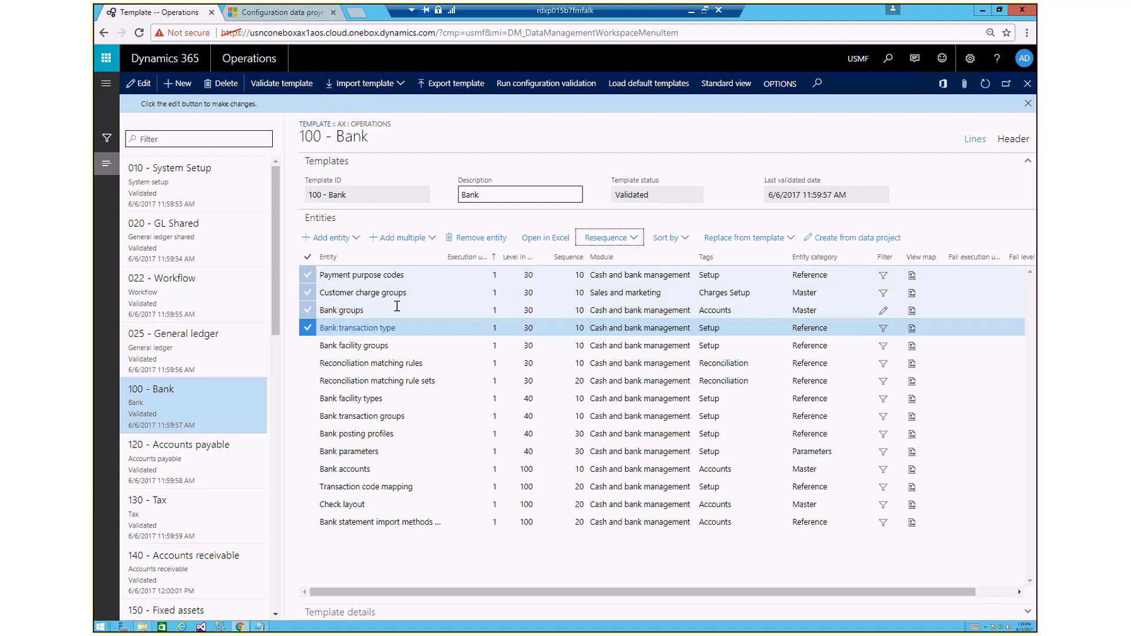
# - Create a new template with the ID "new id" and open its options for replacing entities from a template
pyautogui.click(185, 92)
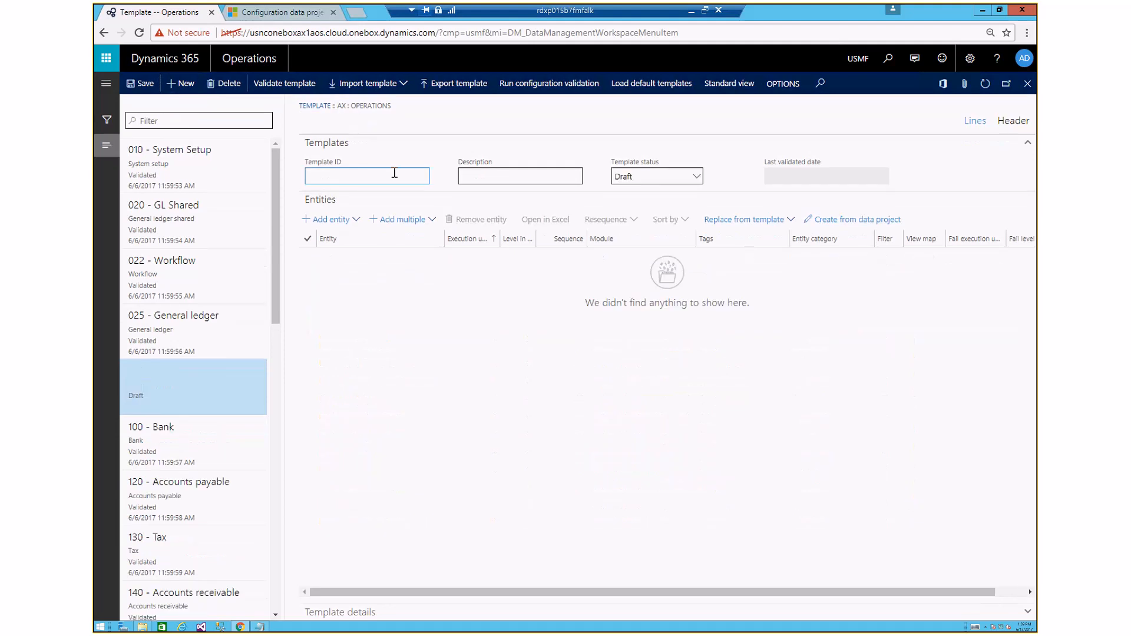
pyautogui.write('new itd')
pyautogui.press('BackSpace')
pyautogui.press('BackSpace')
pyautogui.write('d')
pyautogui.click(792, 222)
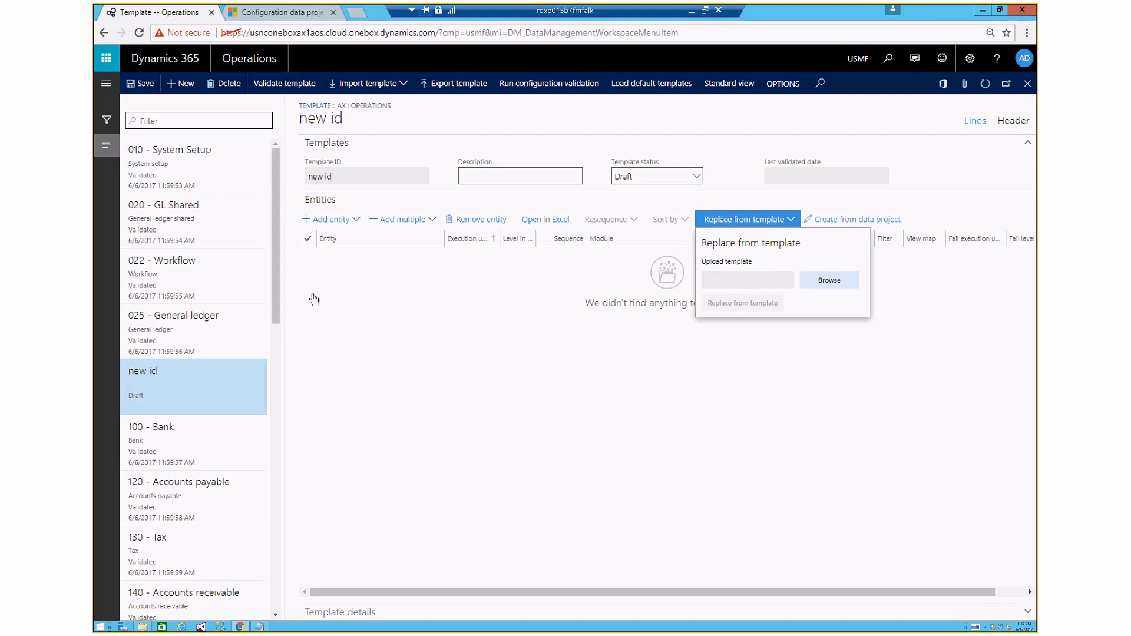
# - Dismiss the replace options and fill the "new id" template with entities from the Export customer groups data project
pyautogui.press('Escape')
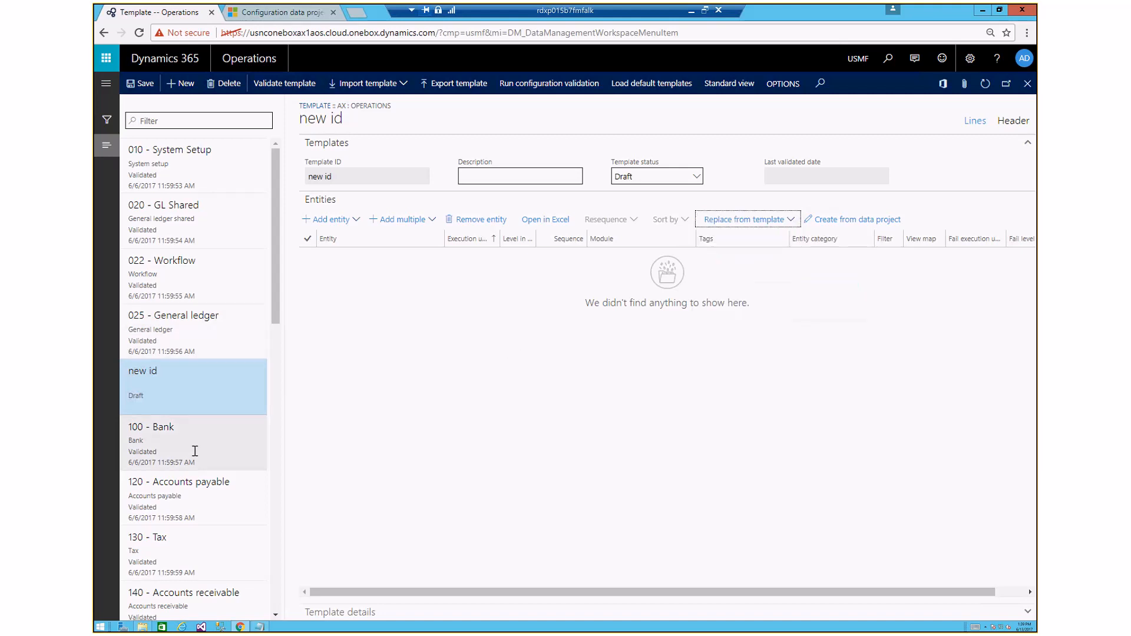
pyautogui.click(196, 451)
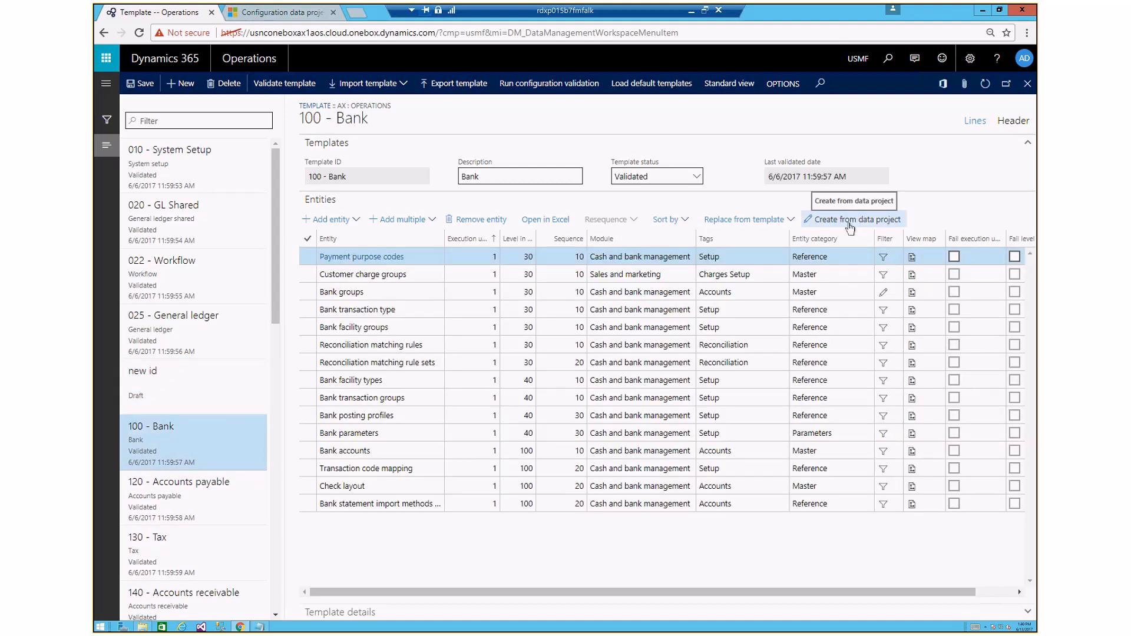
pyautogui.click(178, 383)
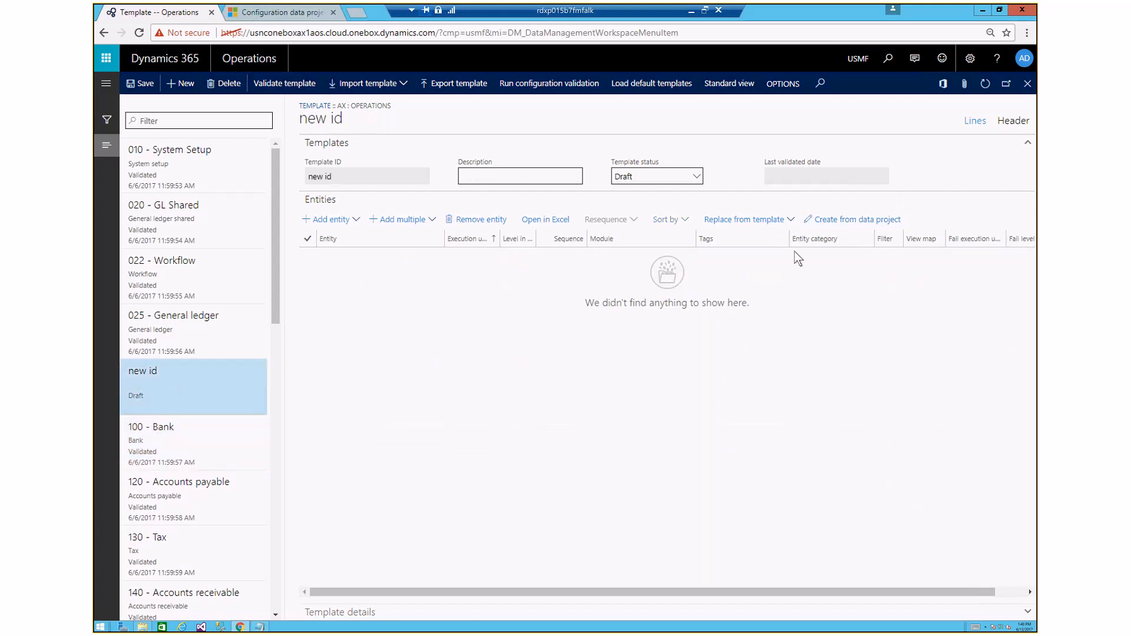
pyautogui.click(851, 228)
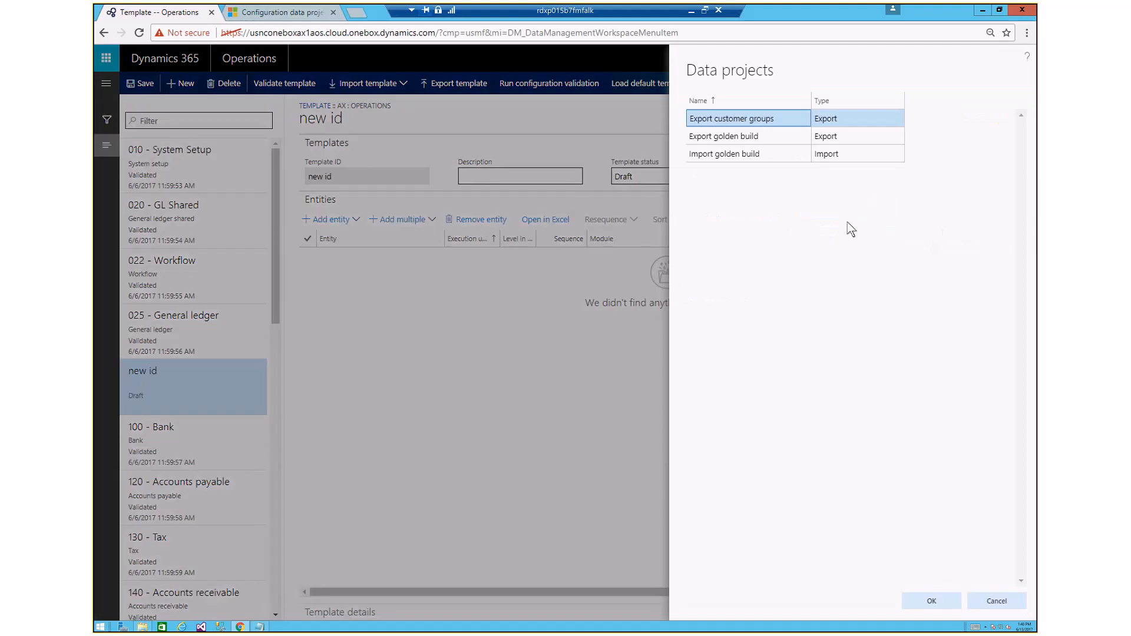
pyautogui.click(931, 601)
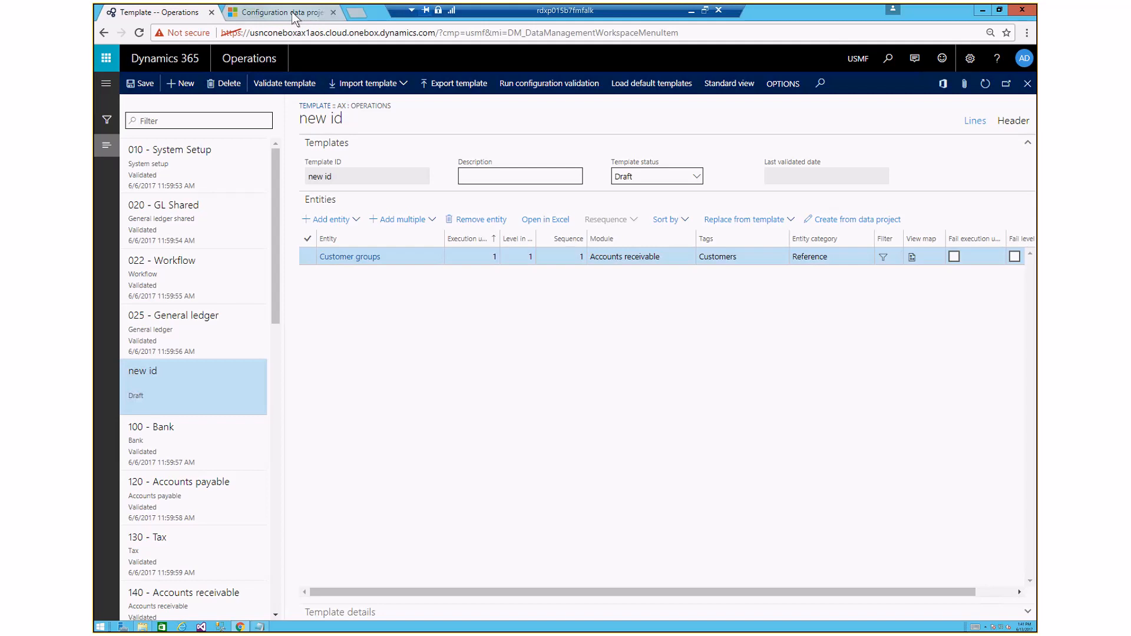
# - Switch to the Microsoft Docs page and skim the Configuration data projects article, including the recommended process
pyautogui.click(294, 16)
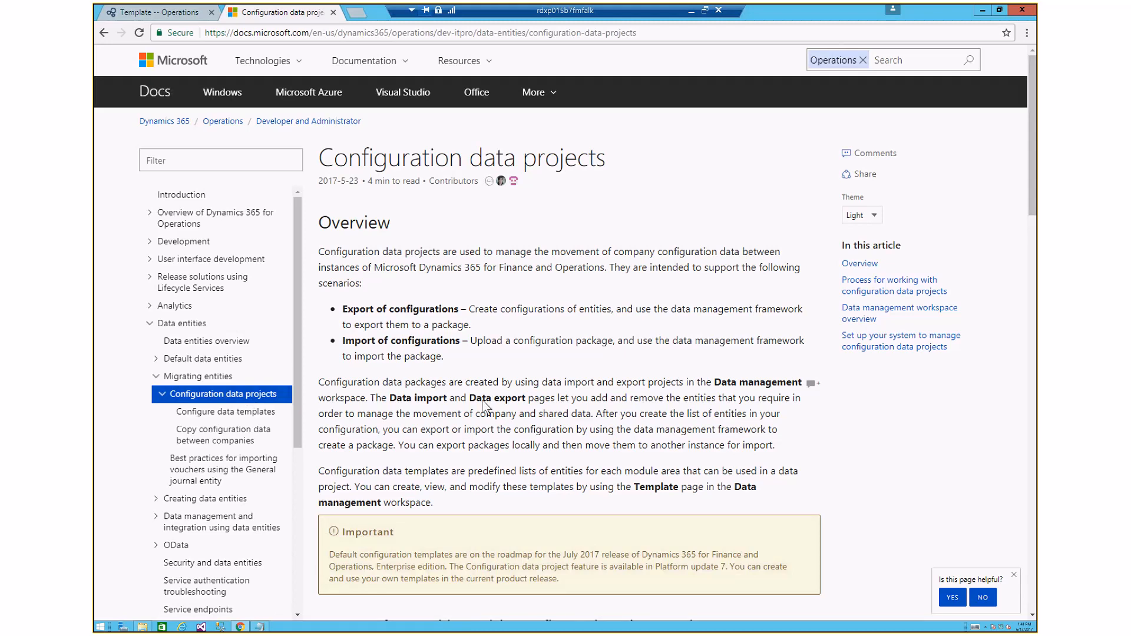
pyautogui.scroll(-4, 484, 406)
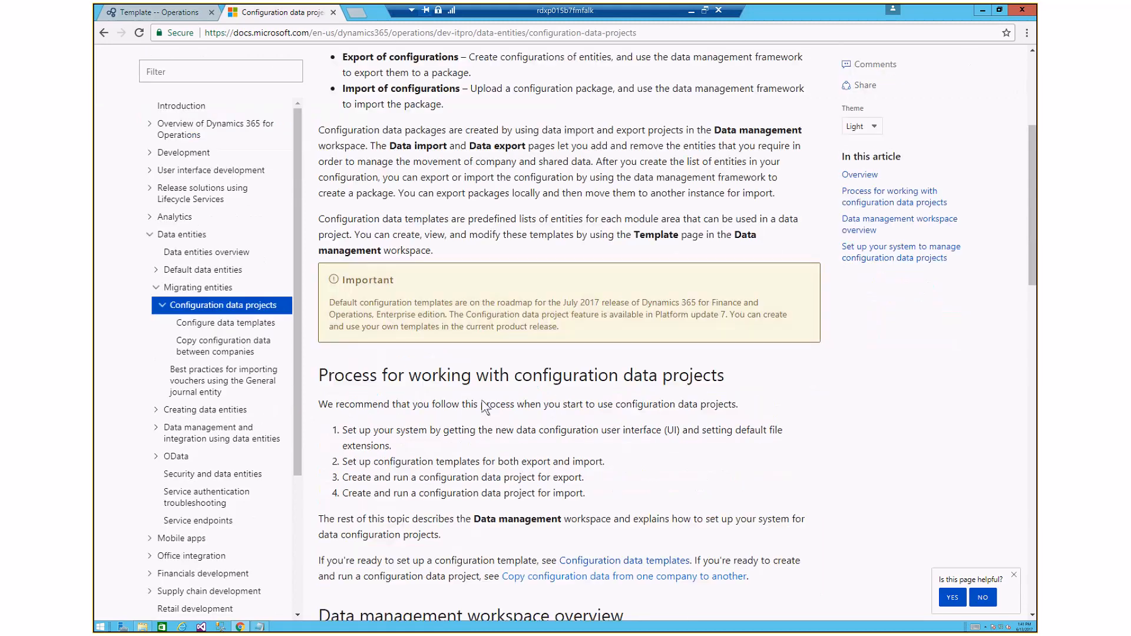
pyautogui.scroll(-10, 485, 405)
pyautogui.scroll(-8, 484, 401)
# - Open the Configure data templates article and review template creation, default templates, entity sequencing and merged templates
pyautogui.click(208, 324)
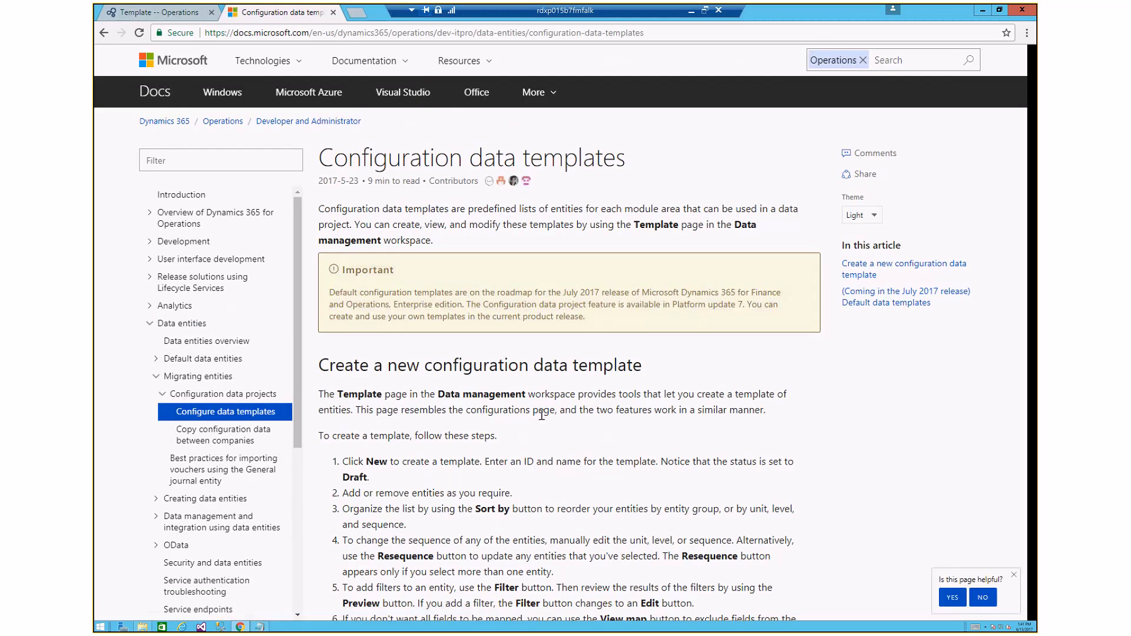
pyautogui.scroll(-3, 541, 415)
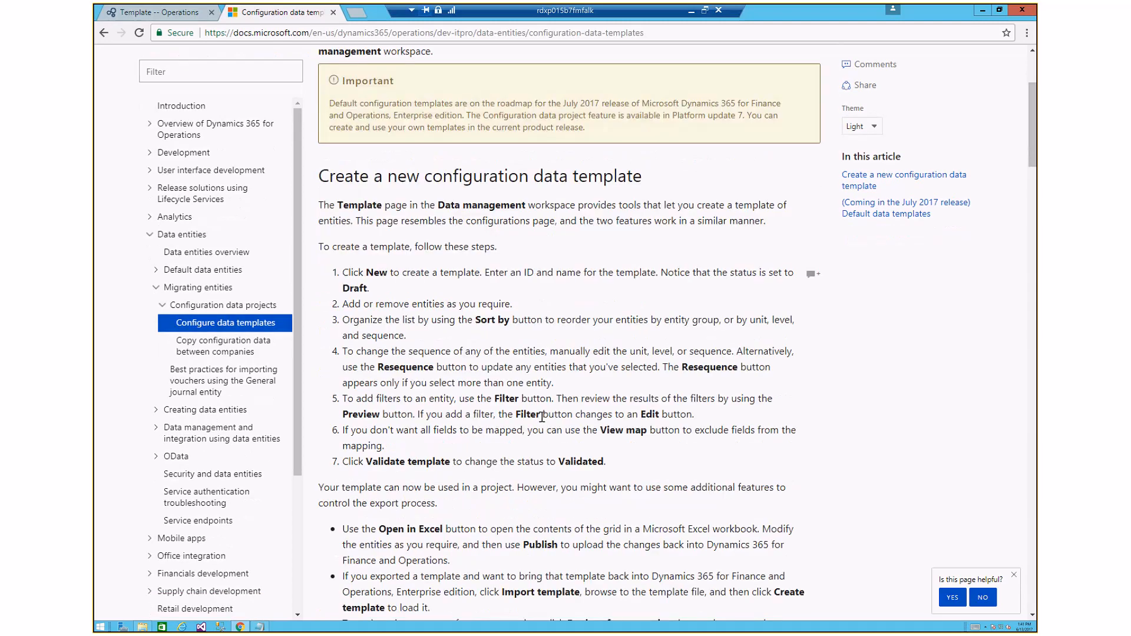
pyautogui.scroll(-9, 542, 416)
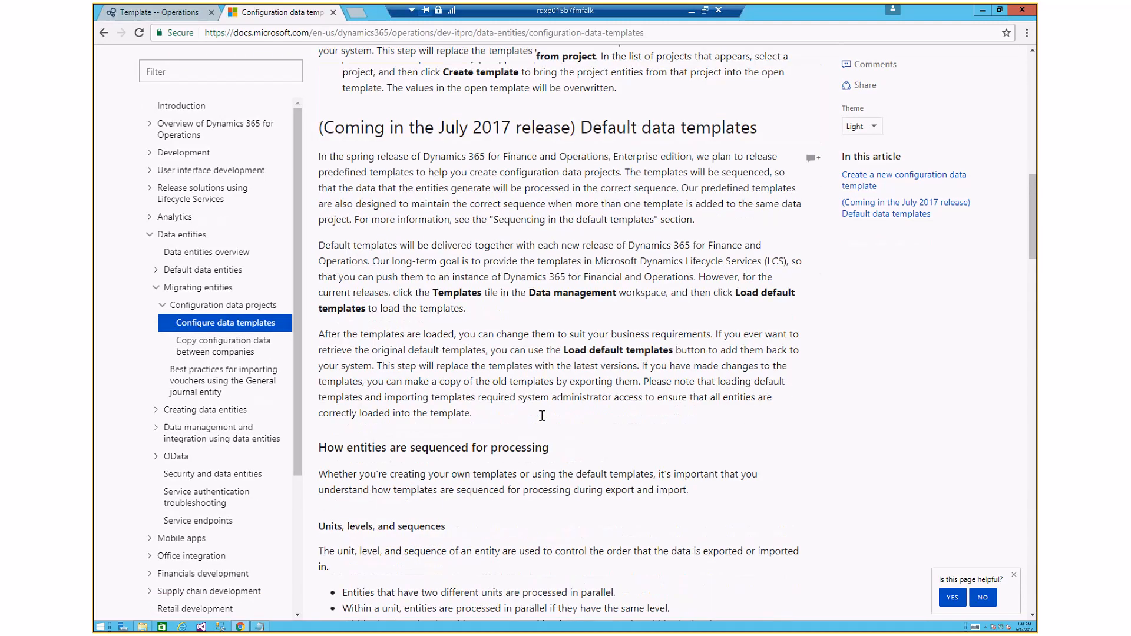
pyautogui.scroll(-15, 542, 416)
pyautogui.scroll(-3, 552, 415)
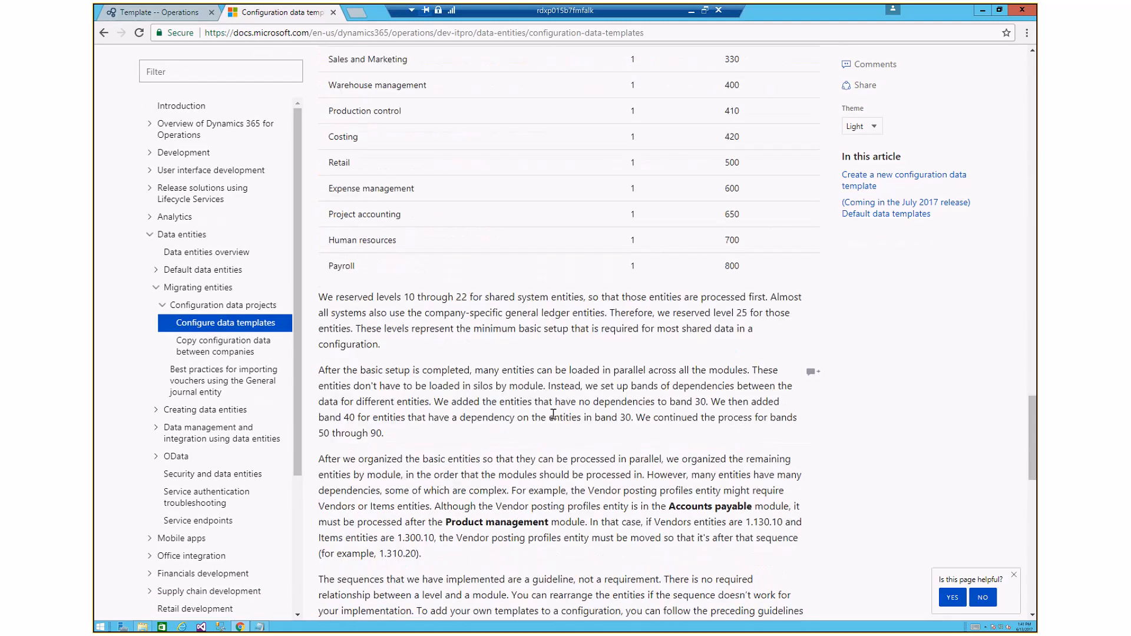
pyautogui.scroll(-3, 553, 415)
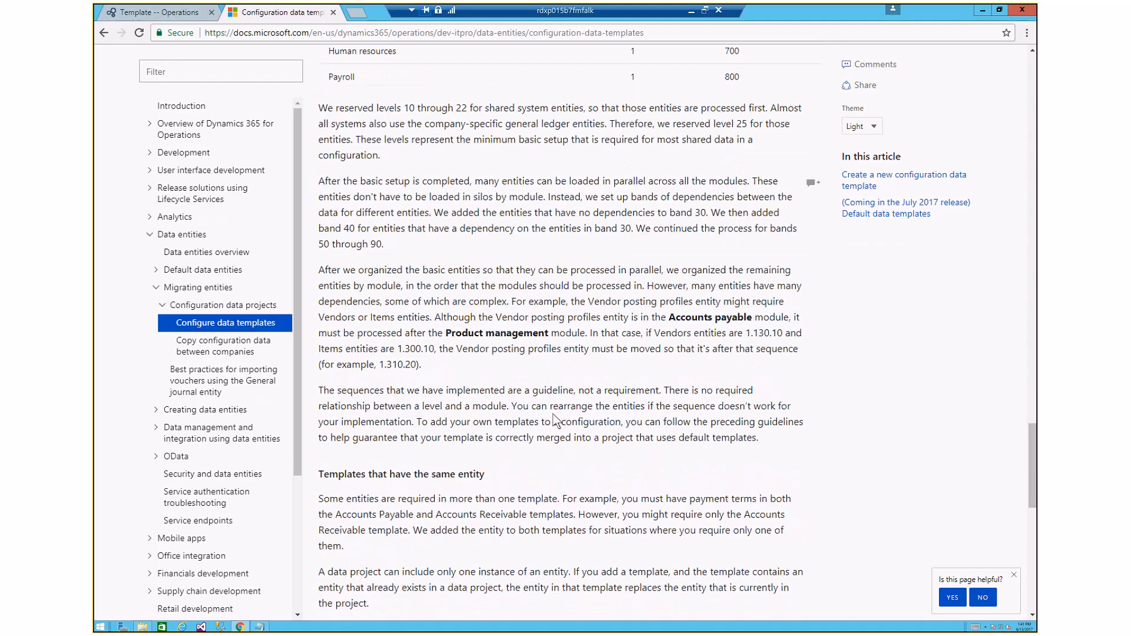
pyautogui.scroll(-3, 555, 420)
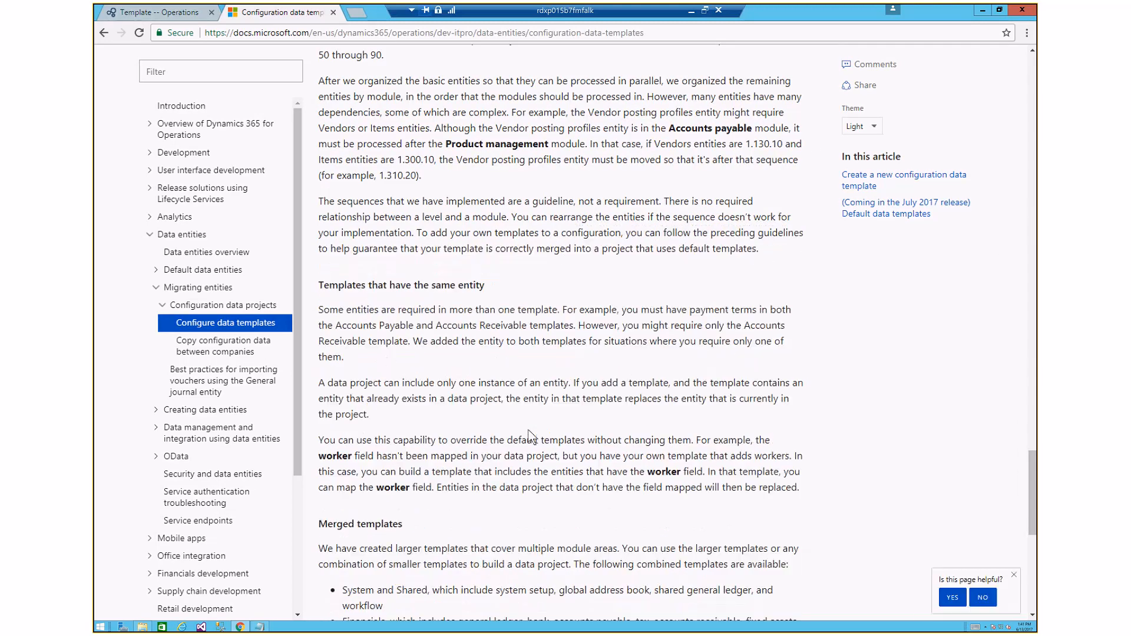
pyautogui.scroll(-5, 500, 458)
pyautogui.scroll(1, 500, 458)
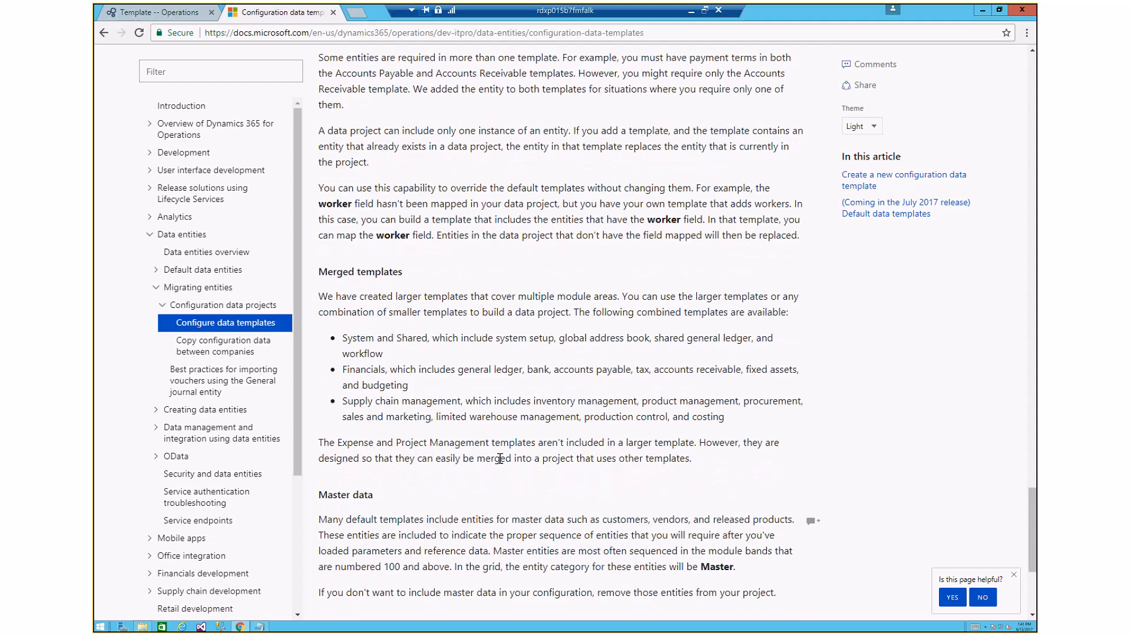
pyautogui.scroll(4, 500, 459)
# - Open the article on copying configuration data between companies and review the export procedure and the special-purpose entities table
pyautogui.click(222, 349)
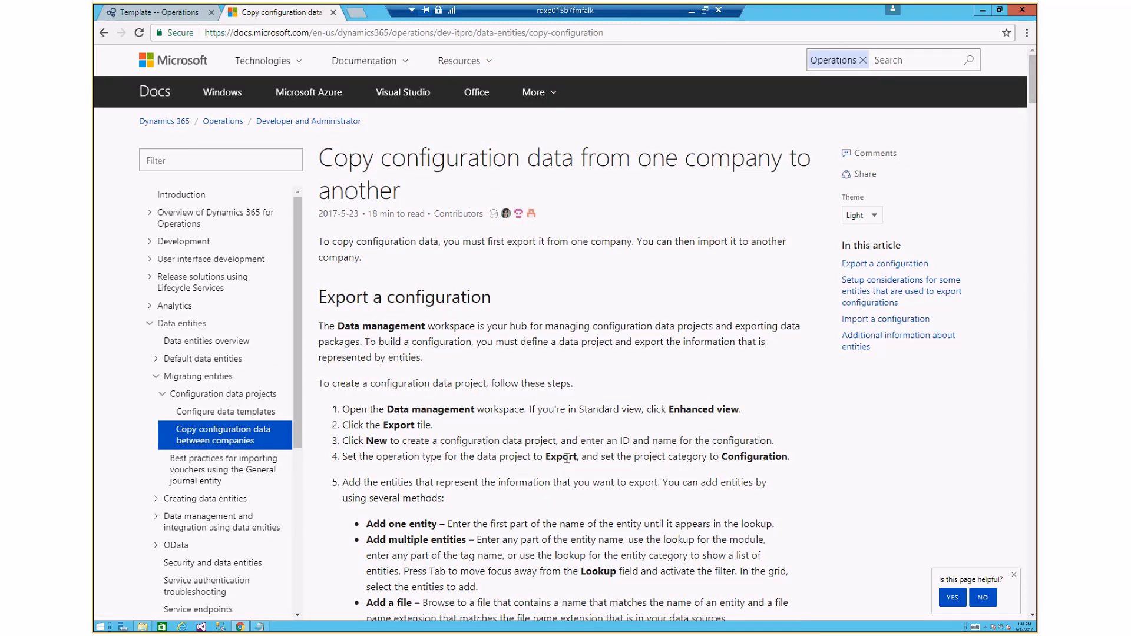
pyautogui.scroll(-1, 567, 459)
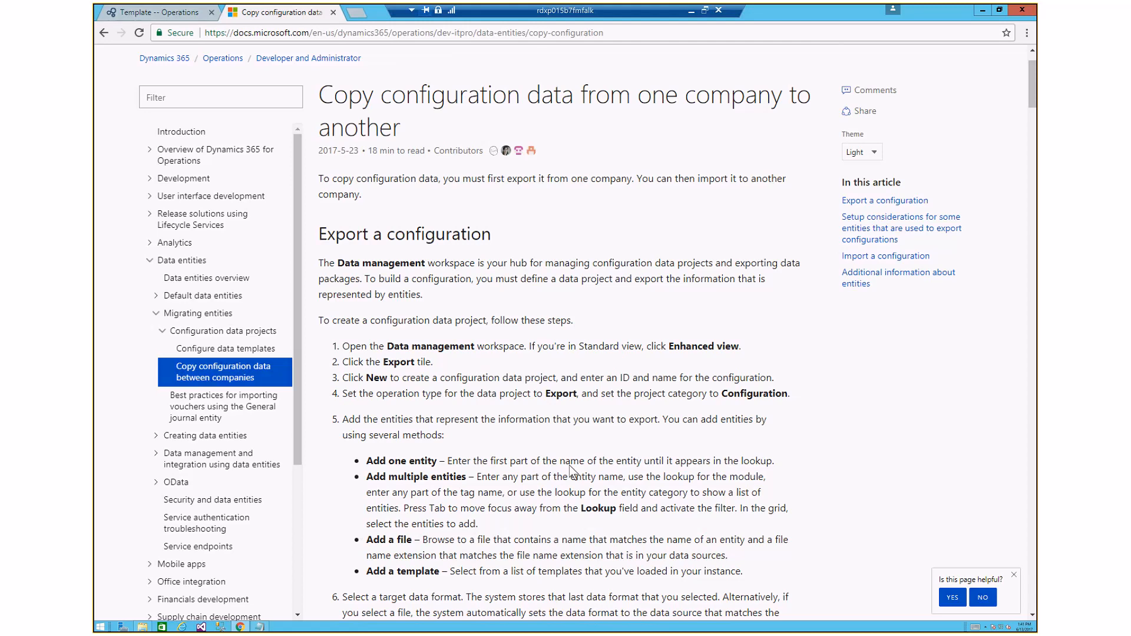
pyautogui.scroll(-5, 571, 469)
pyautogui.scroll(-4, 570, 468)
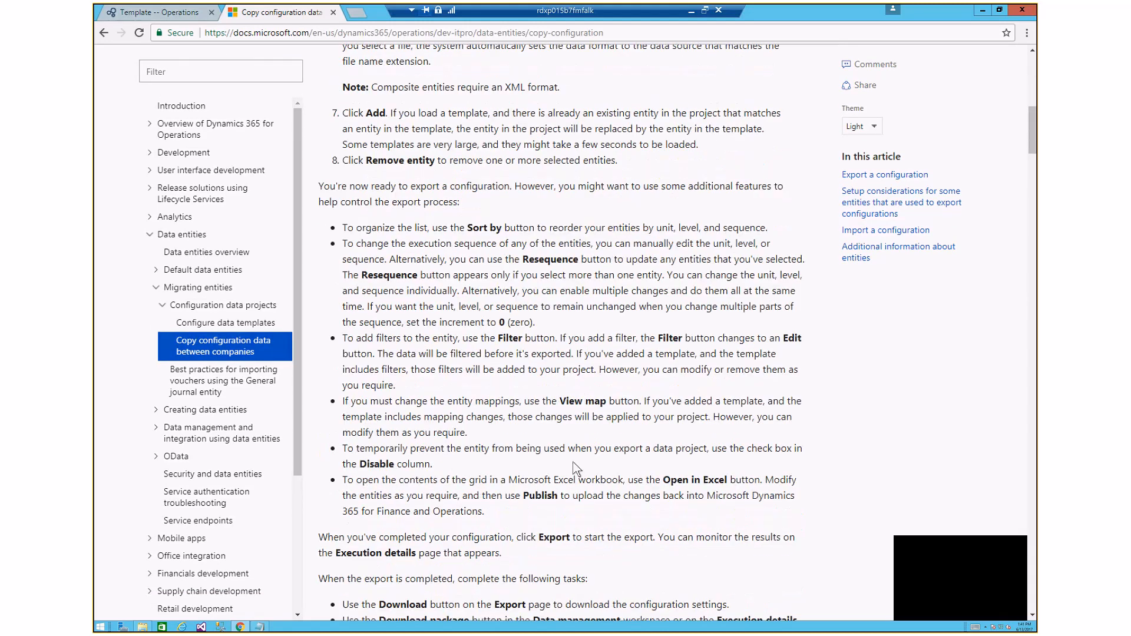
pyautogui.scroll(-6, 576, 469)
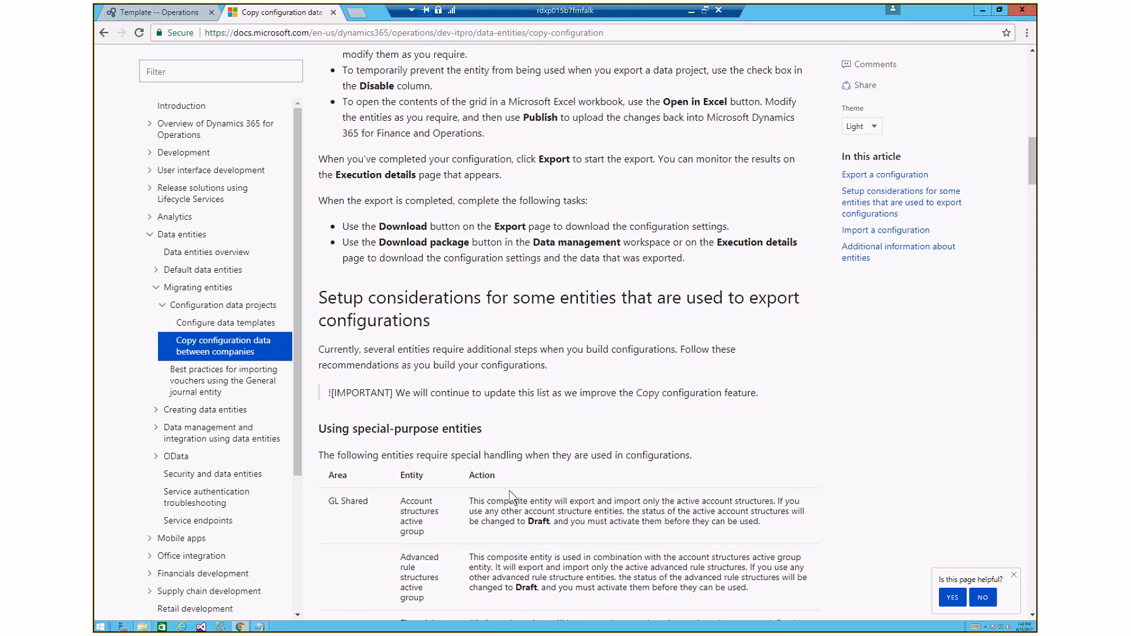
pyautogui.scroll(-2, 509, 491)
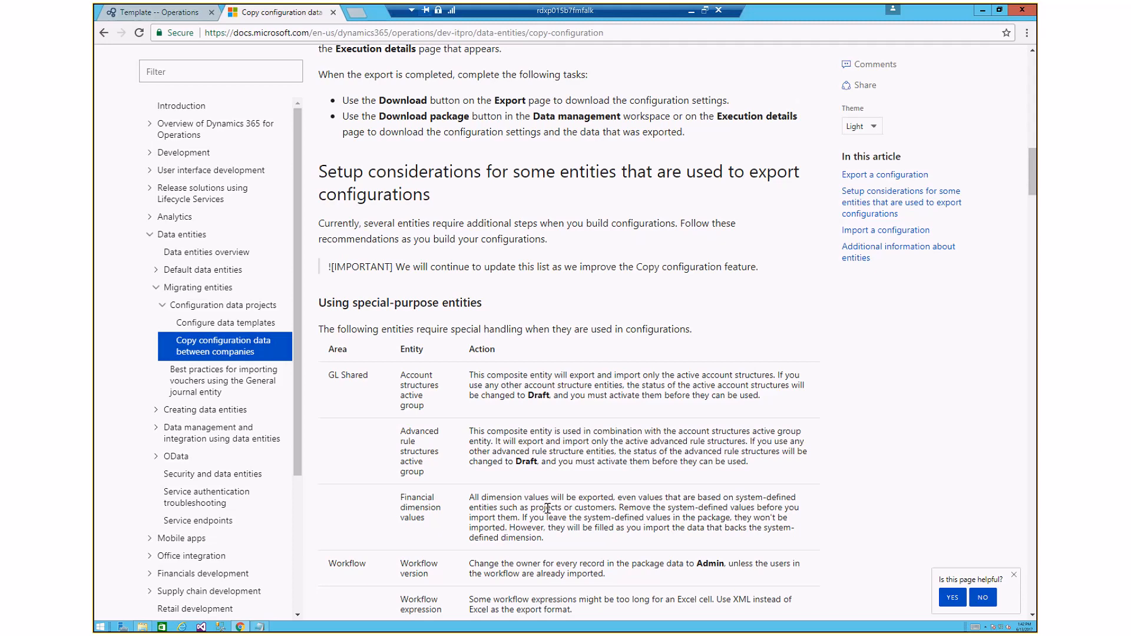
pyautogui.scroll(-2, 547, 508)
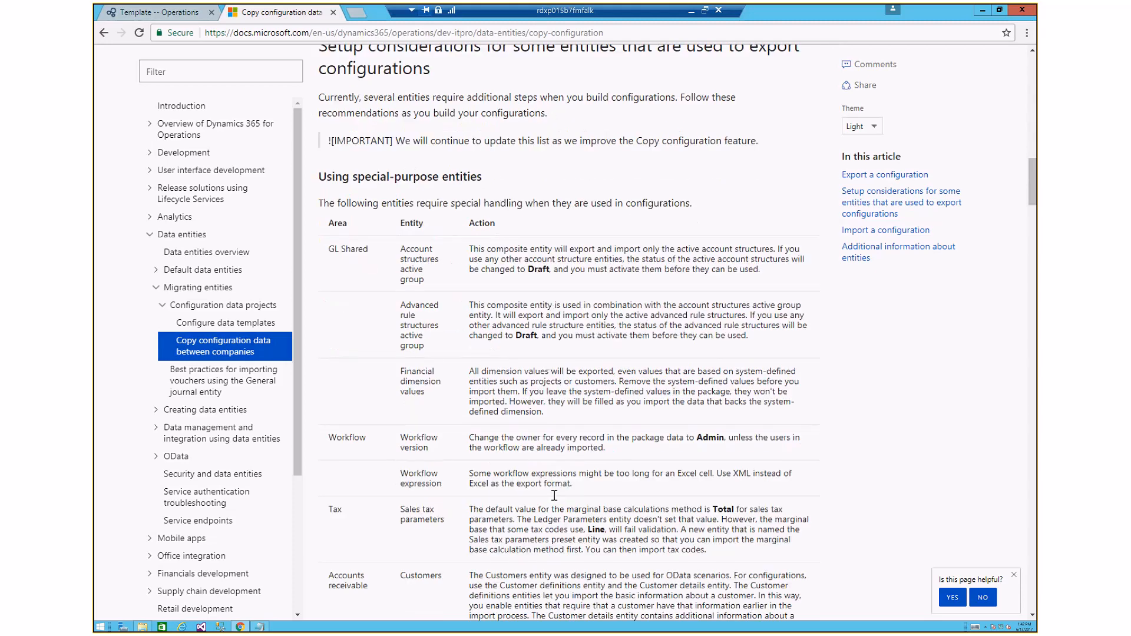
pyautogui.scroll(-3, 554, 496)
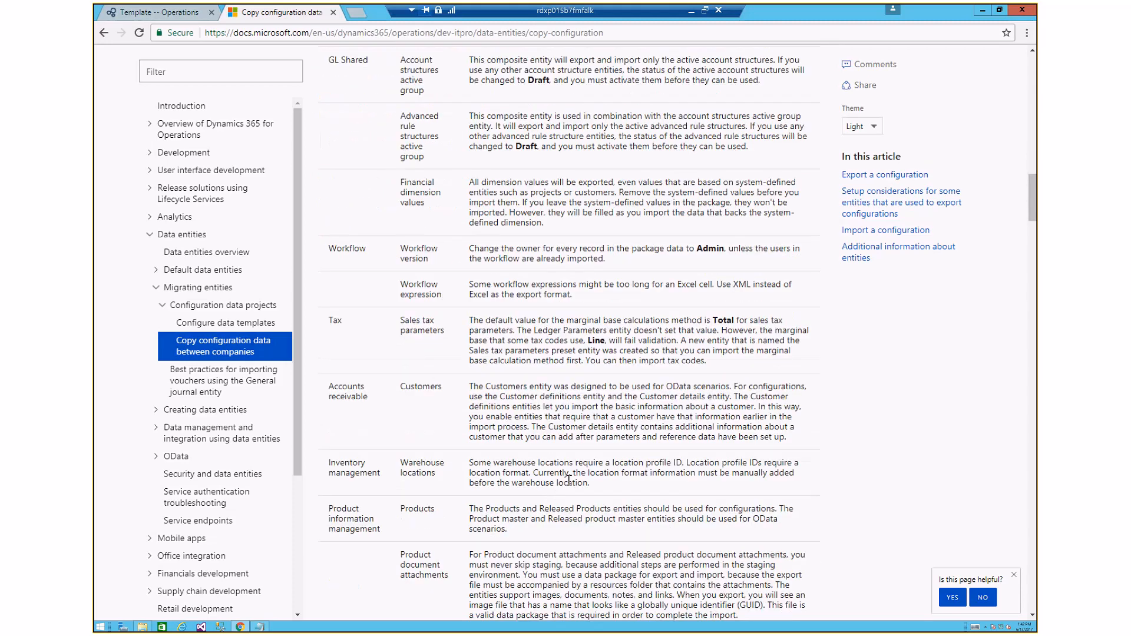
# - Examine the guidance on unmapping and filtering entity fields and on golden builds that have multiple legal entities
pyautogui.scroll(-7, 568, 487)
pyautogui.scroll(-1, 566, 494)
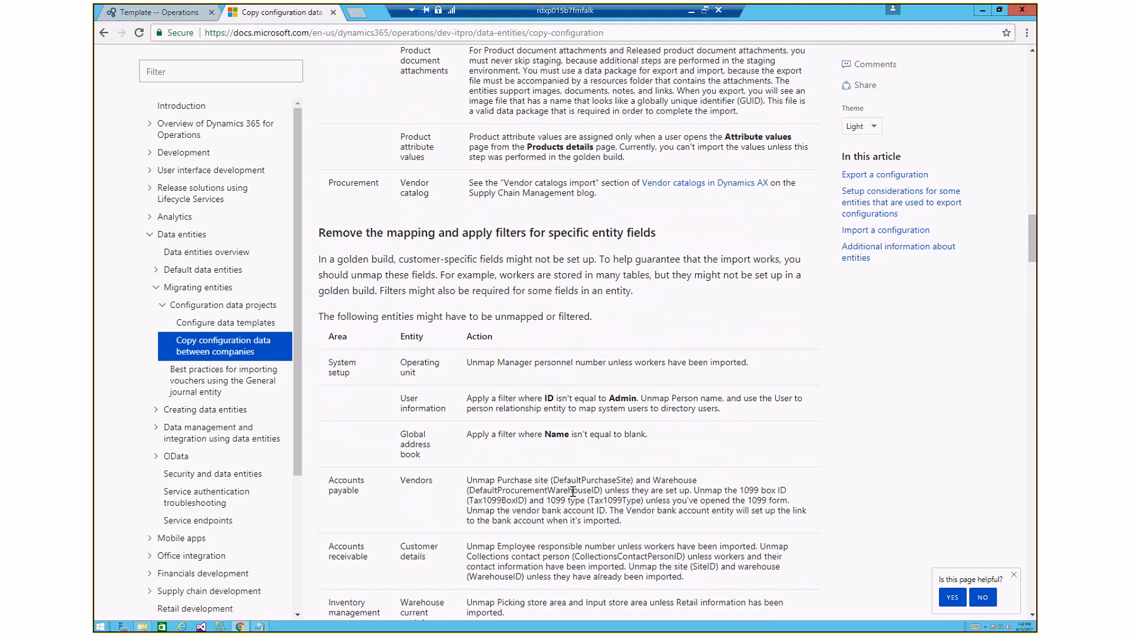
pyautogui.scroll(-4, 573, 491)
pyautogui.scroll(-5, 577, 485)
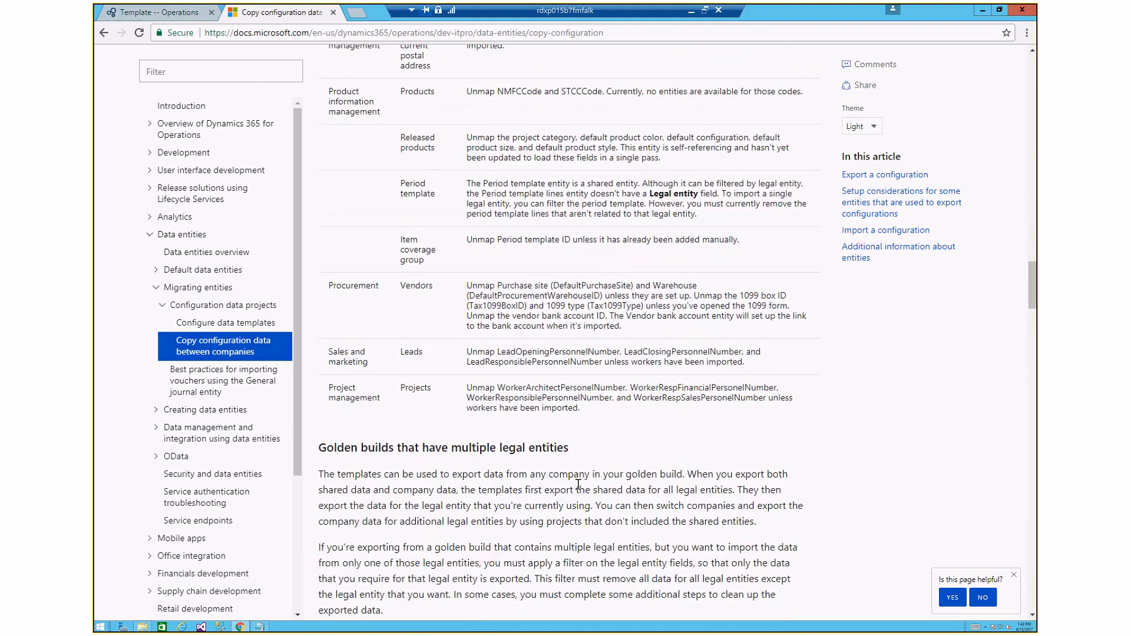
pyautogui.scroll(-3, 578, 485)
pyautogui.scroll(-2, 578, 484)
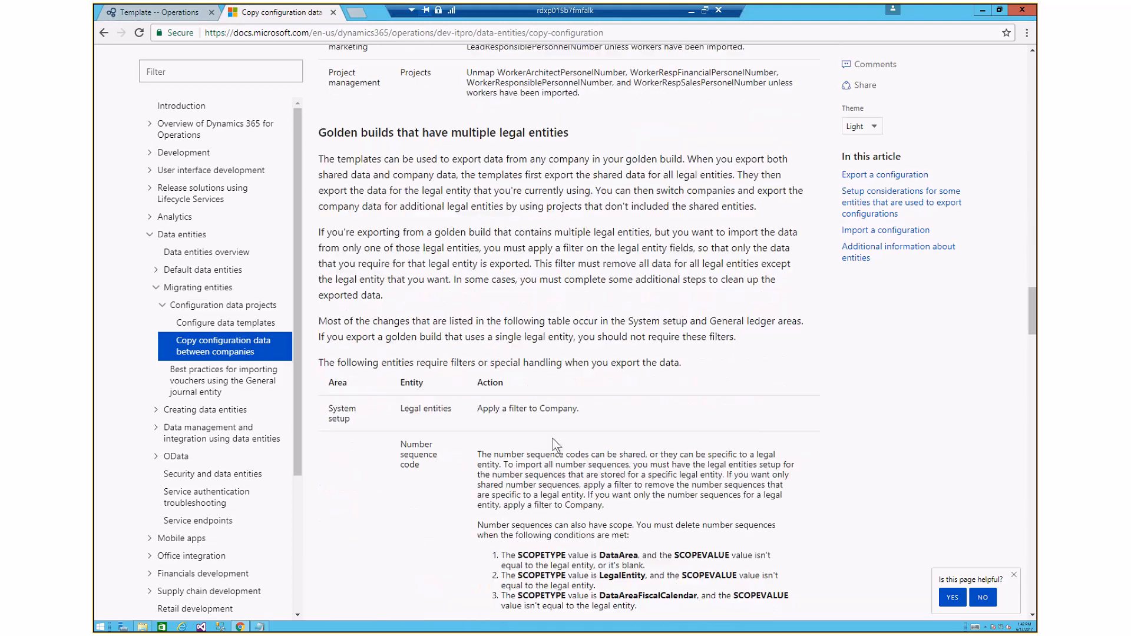
pyautogui.scroll(-3, 556, 446)
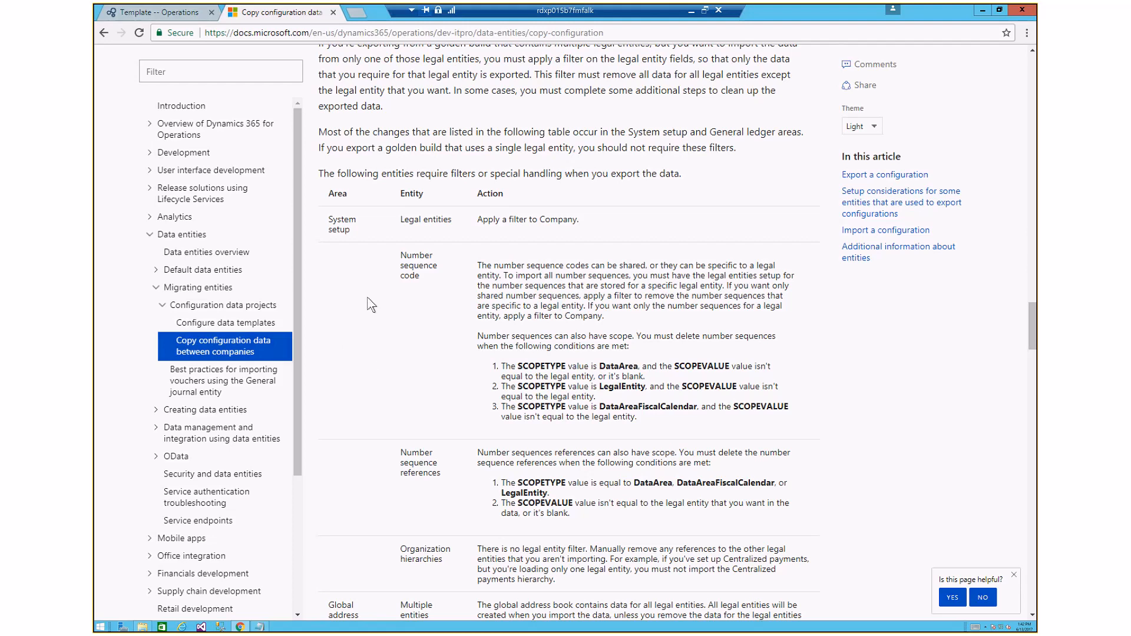
pyautogui.scroll(2, 370, 304)
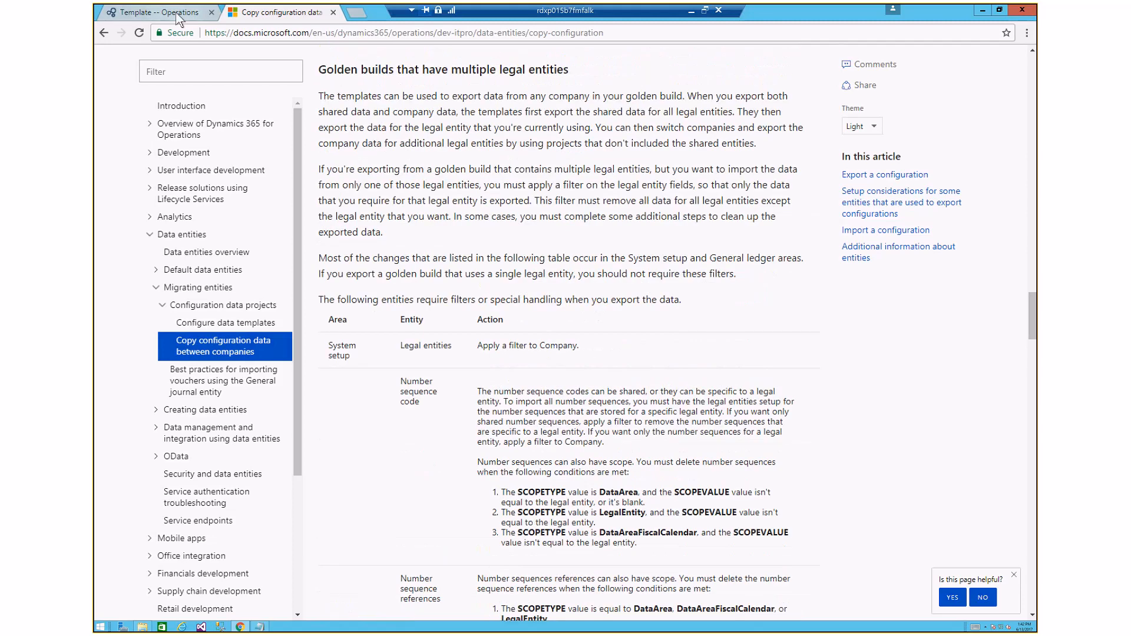
# - Return to the Dynamics 365 Data management workspace, start a new export project, and briefly view the list of existing projects
pyautogui.click(179, 13)
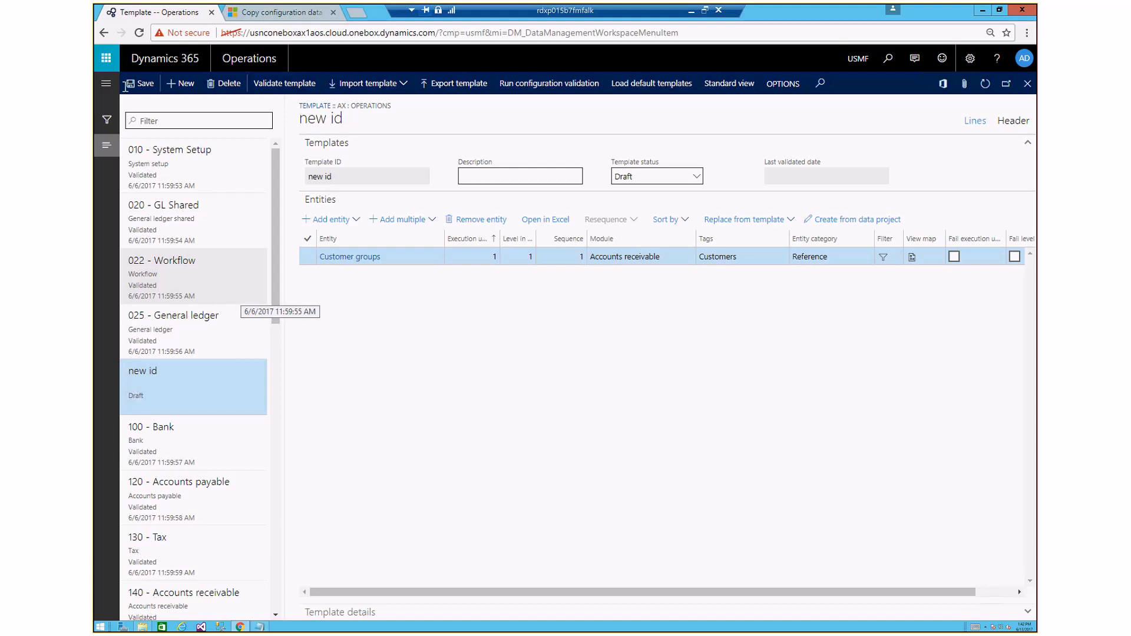
pyautogui.click(106, 92)
pyautogui.click(153, 148)
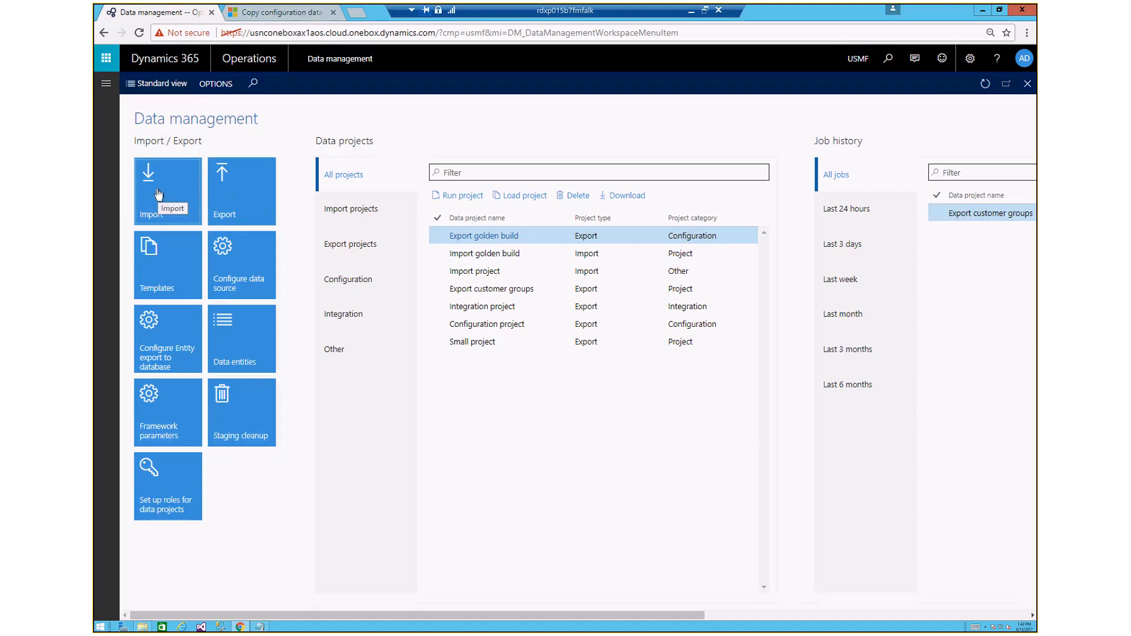
pyautogui.click(234, 199)
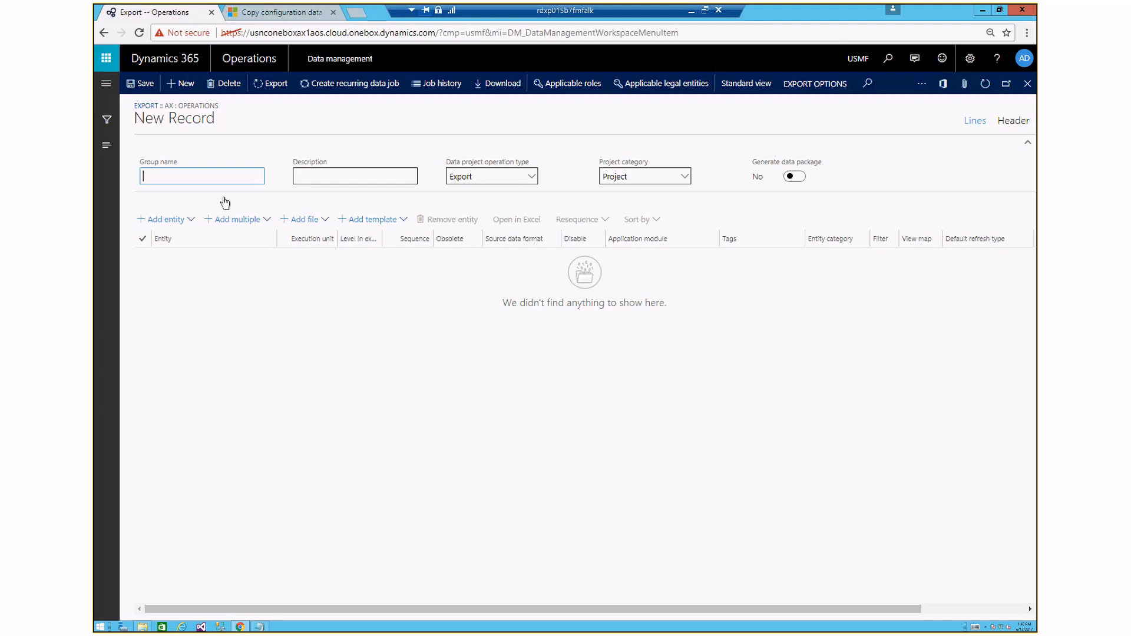
pyautogui.click(106, 151)
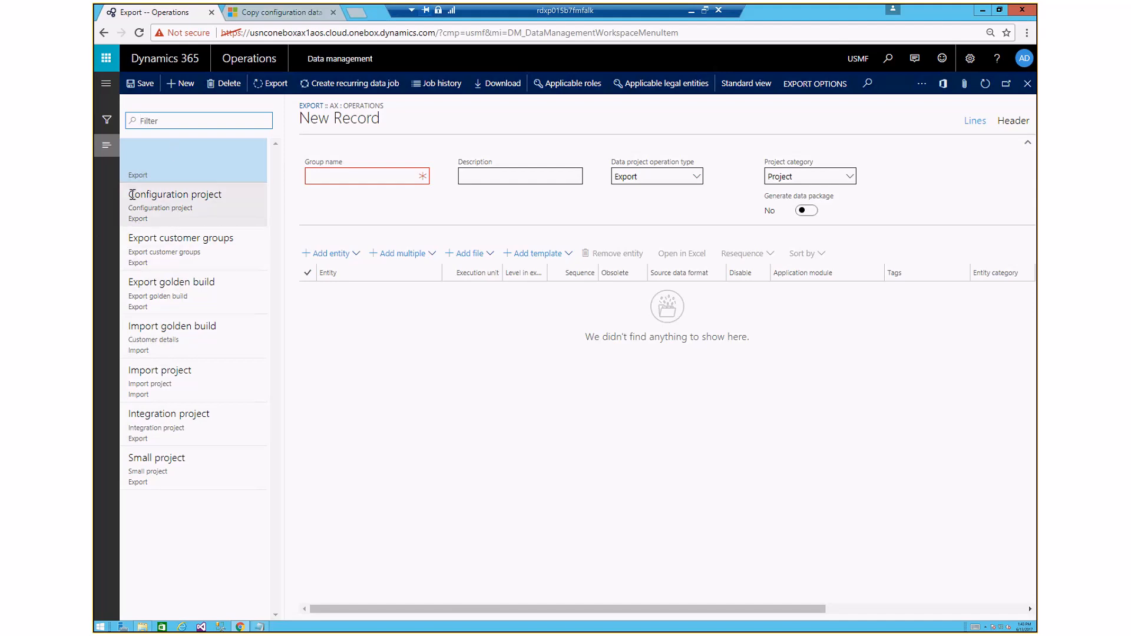
pyautogui.click(99, 152)
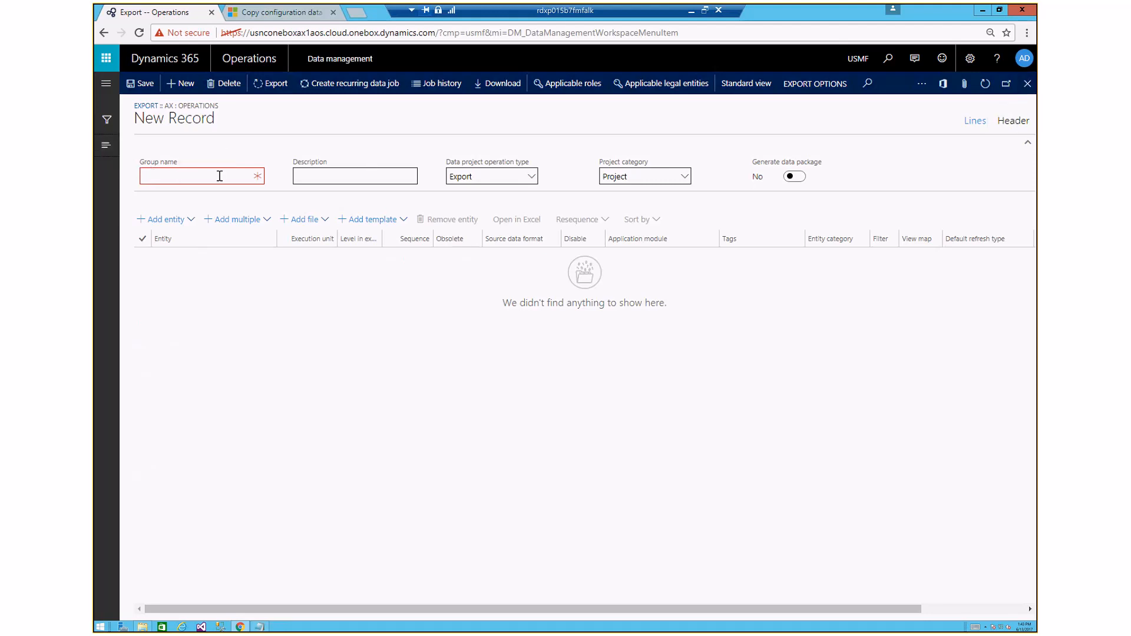
# - Name the export project "new project", enter "description" as its description, and view the project category options without changing the category
pyautogui.click(188, 174)
pyautogui.write('new po')
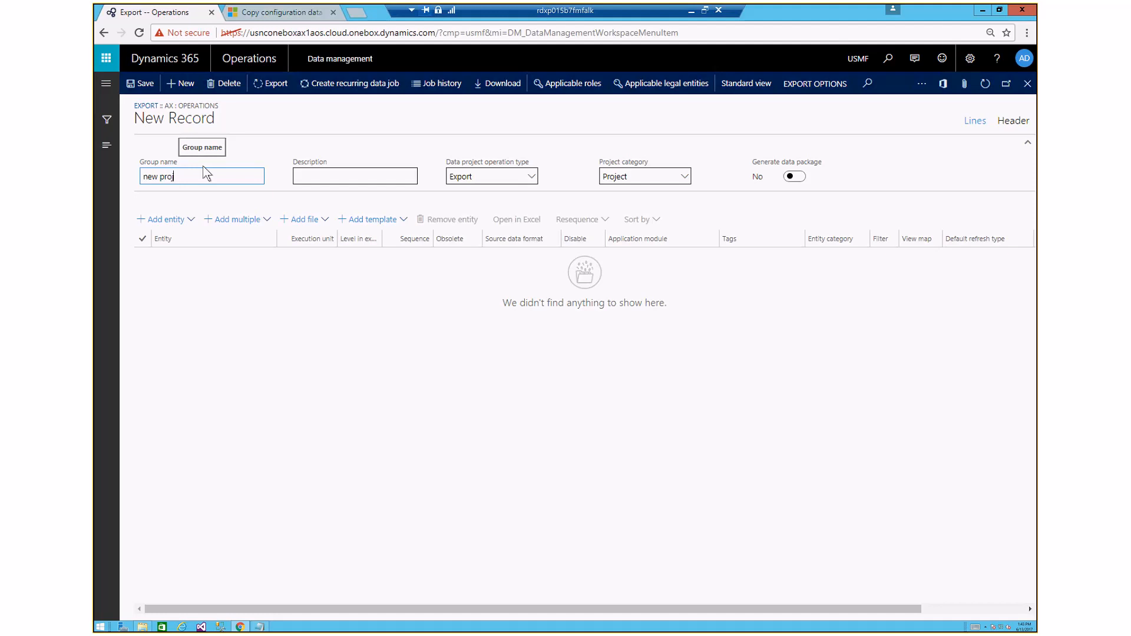
pyautogui.press('Tab')
pyautogui.write('des')
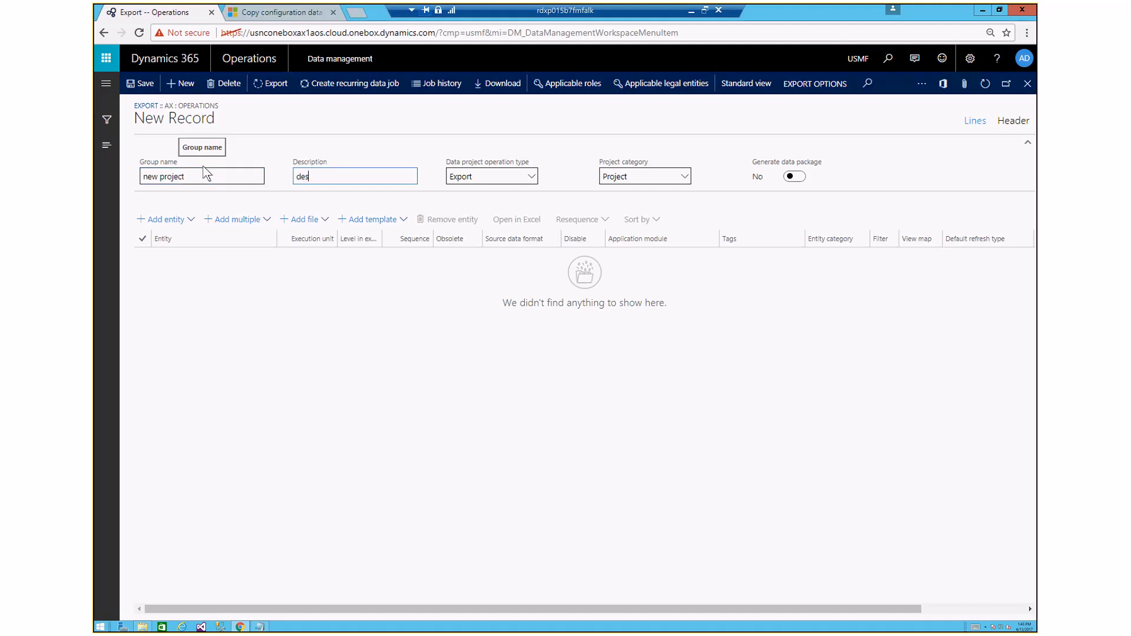
pyautogui.write('cription')
pyautogui.click(687, 180)
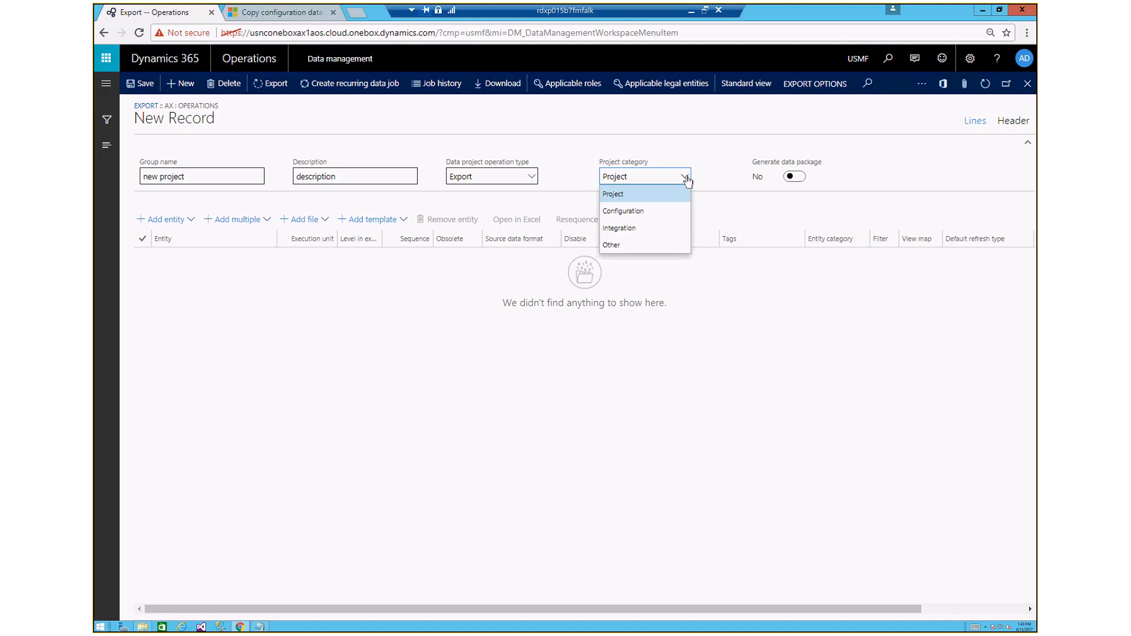
pyautogui.click(450, 325)
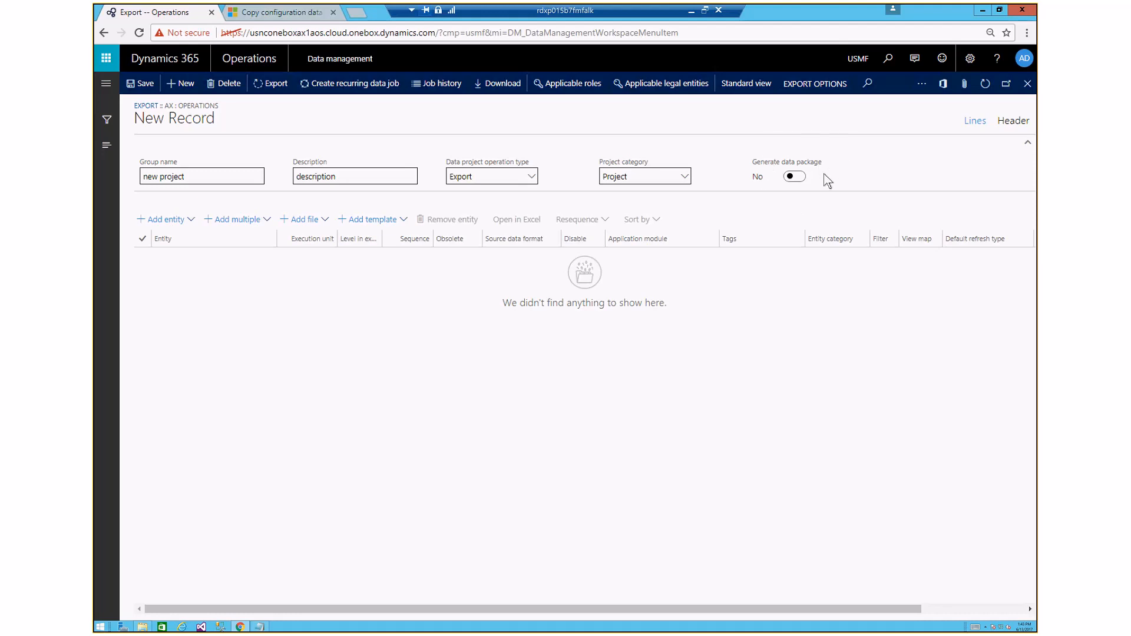
# - Add the Customer groups entity to the project in EXCEL format with all fields and full push only
pyautogui.click(195, 223)
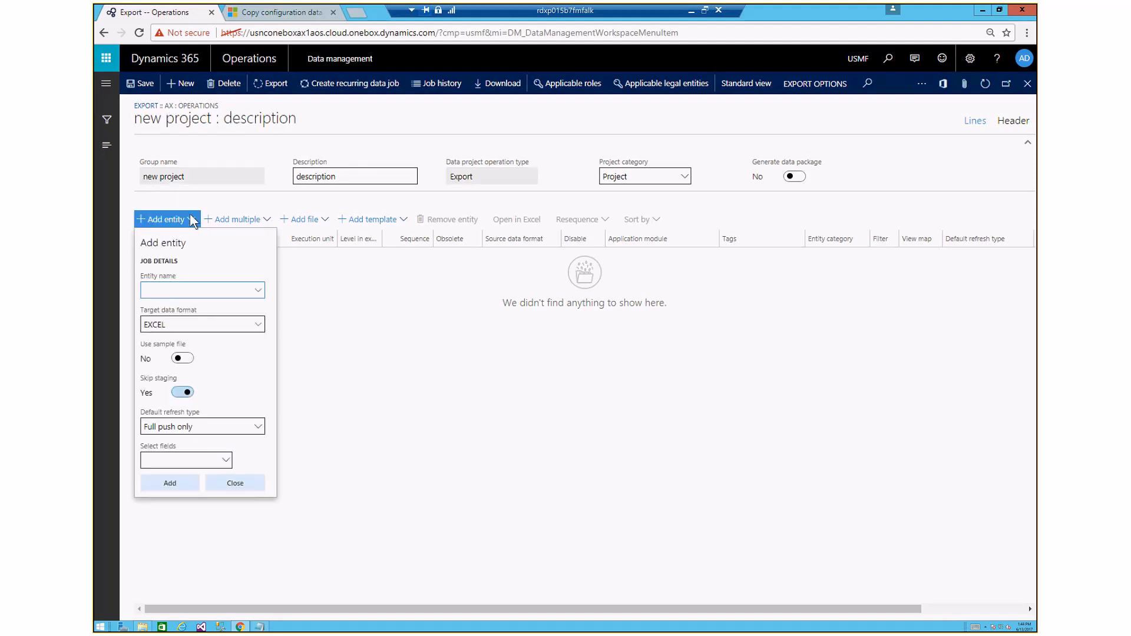
pyautogui.write('customer')
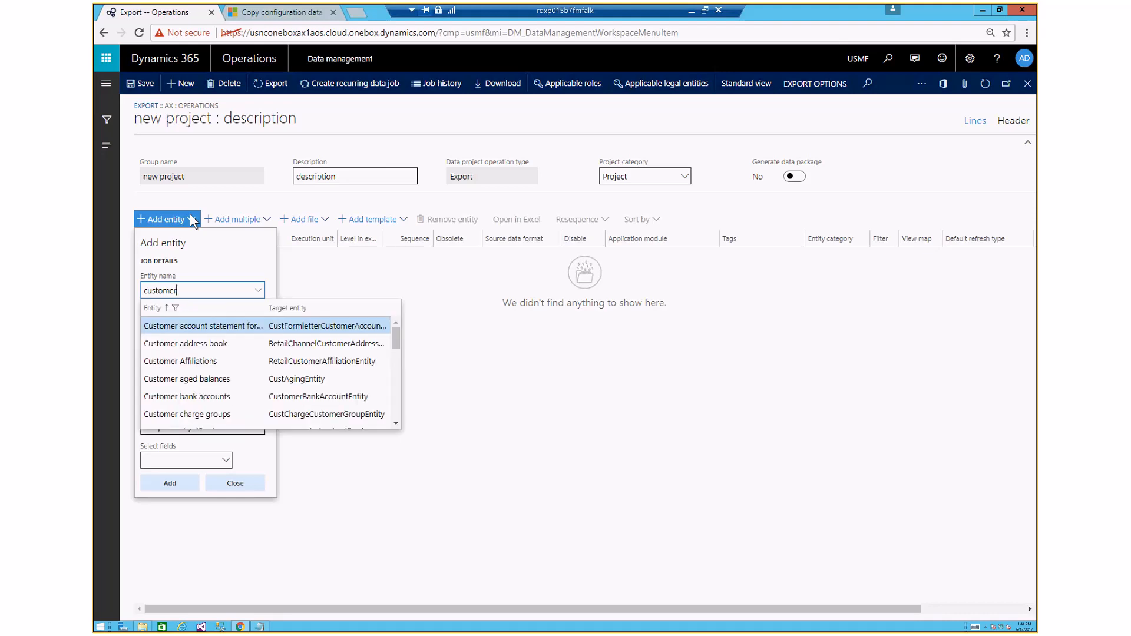
pyautogui.write(' gr')
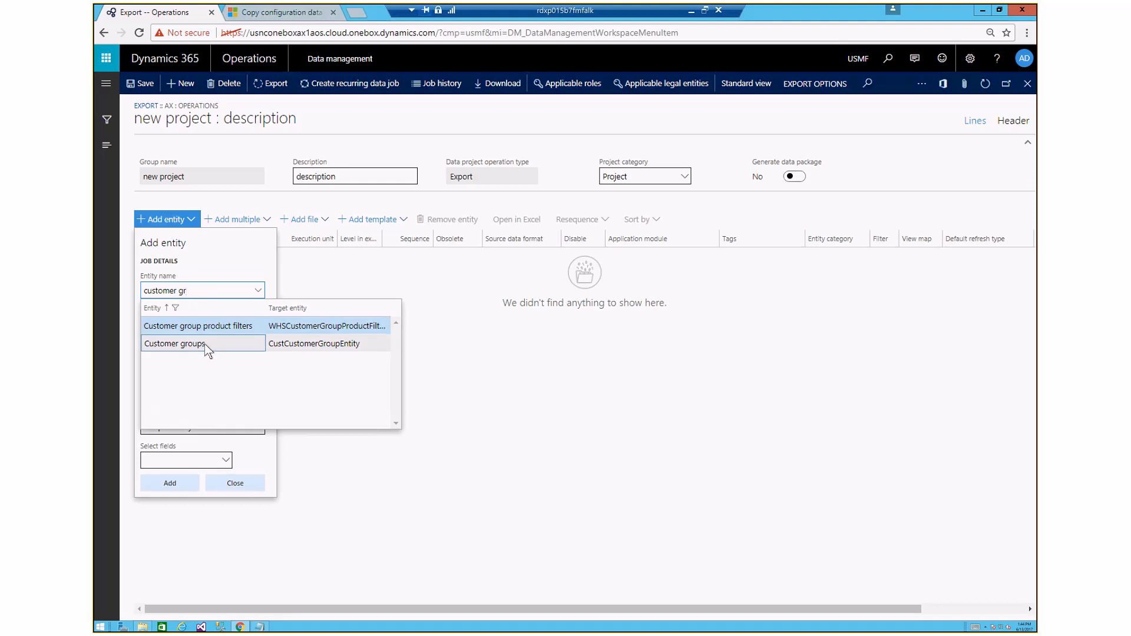
pyautogui.click(204, 344)
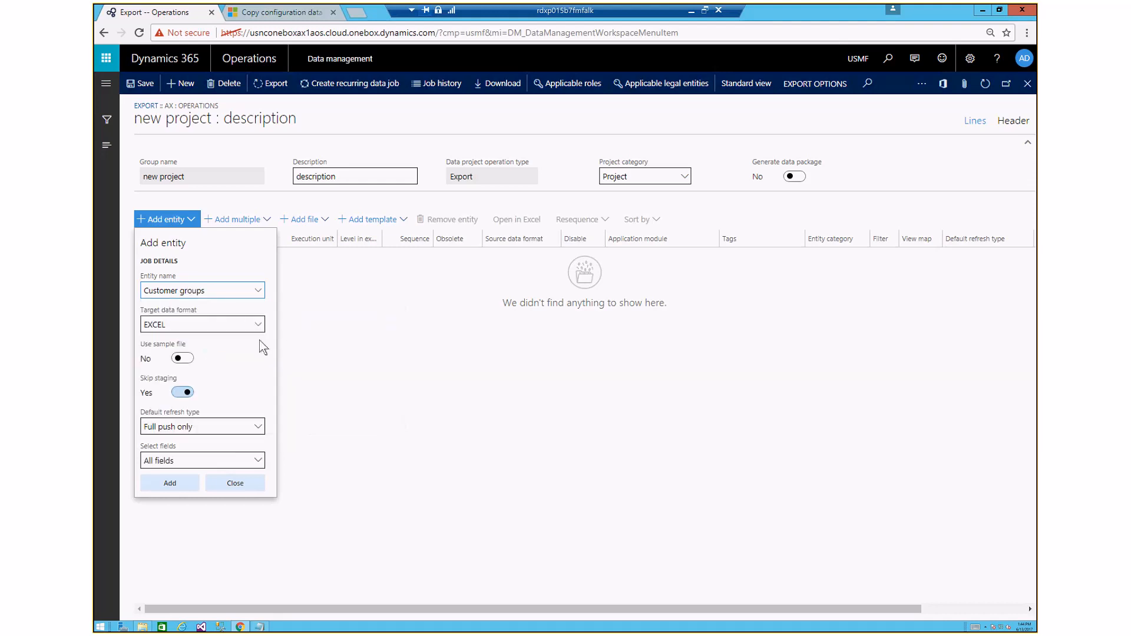
pyautogui.click(169, 484)
pyautogui.click(171, 483)
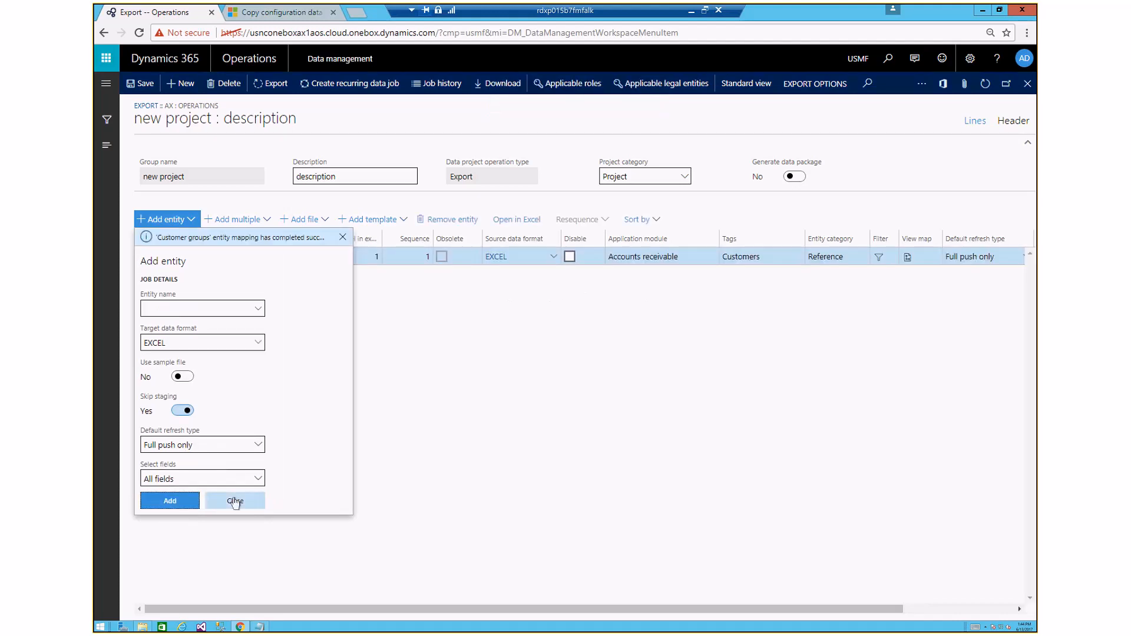
# - Add the Customer reasons entity to the project in EXCEL format and finish adding single entities
pyautogui.click(177, 306)
pyautogui.write('customer rea')
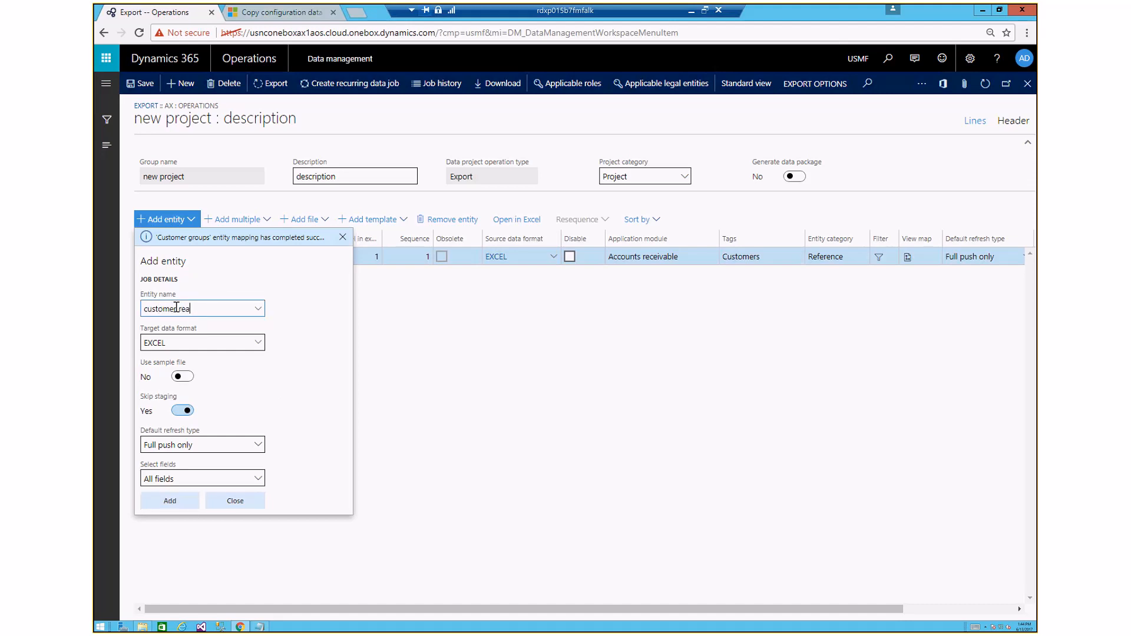
pyautogui.click(194, 346)
pyautogui.click(176, 497)
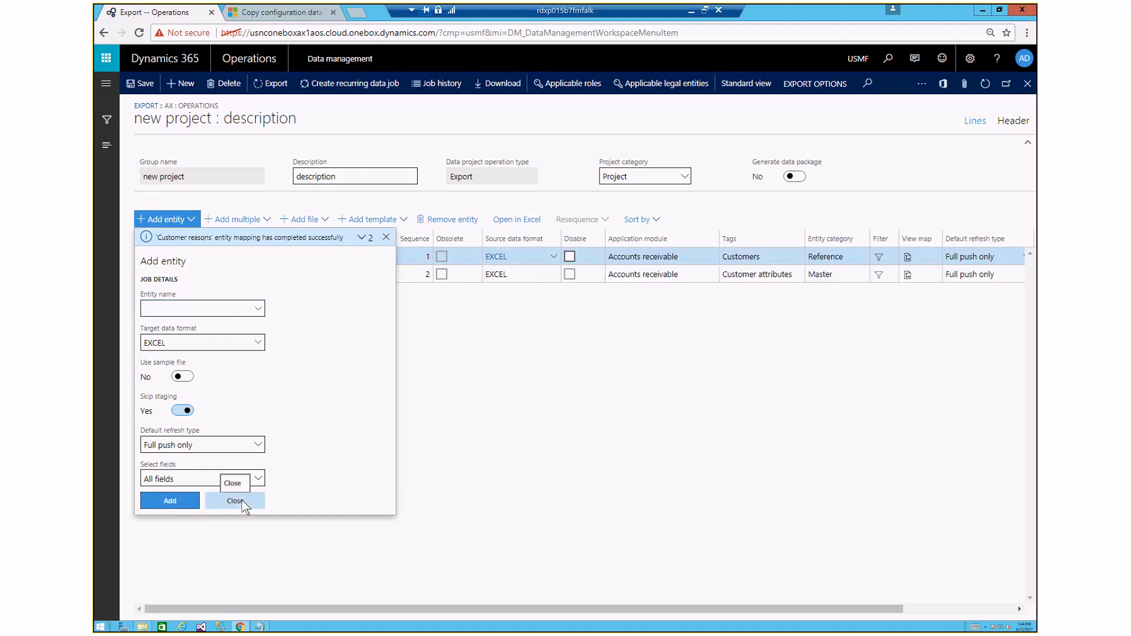
pyautogui.click(241, 500)
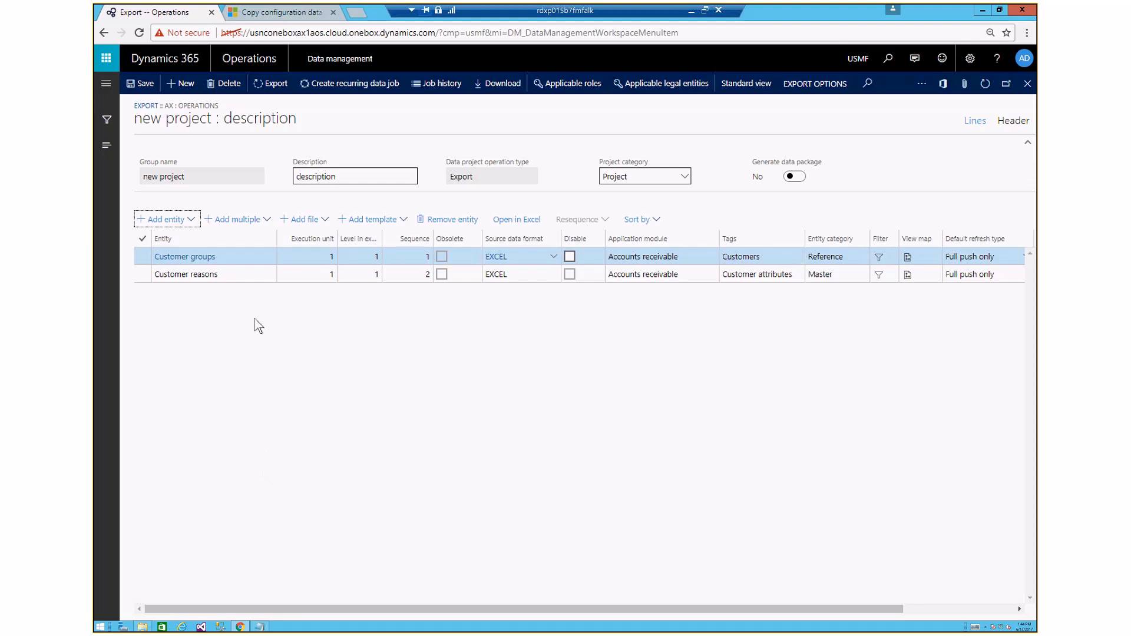
# - Add multiple entities at once by filtering on "reason" in the Accounts receivable module and adding all matching entities
pyautogui.click(266, 228)
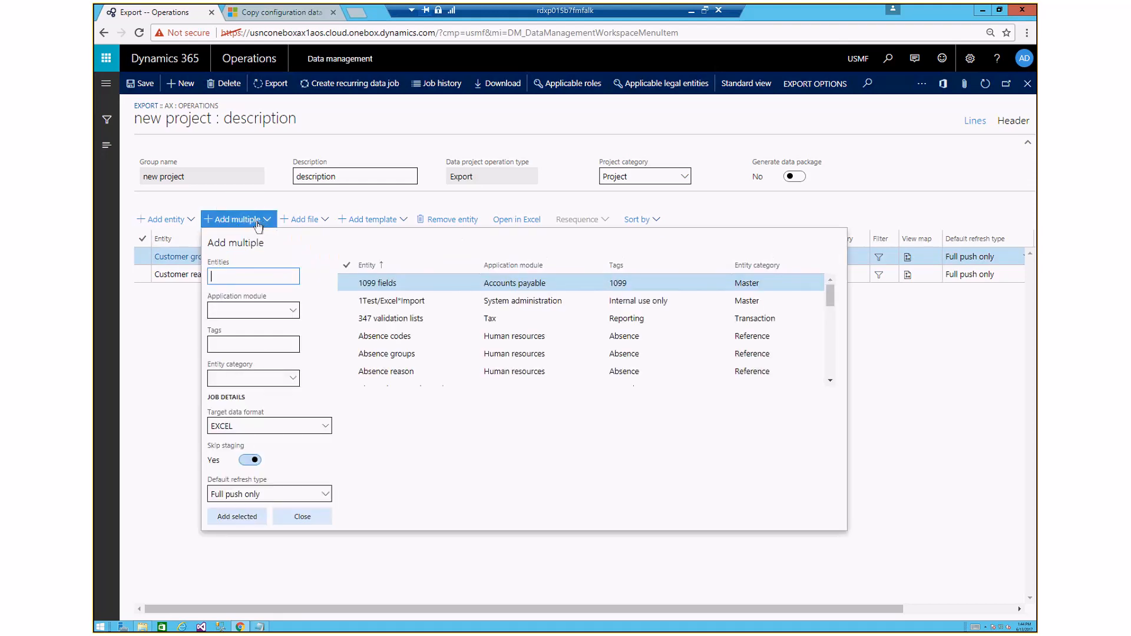
pyautogui.write('reason')
pyautogui.press('Tab')
pyautogui.write('acc')
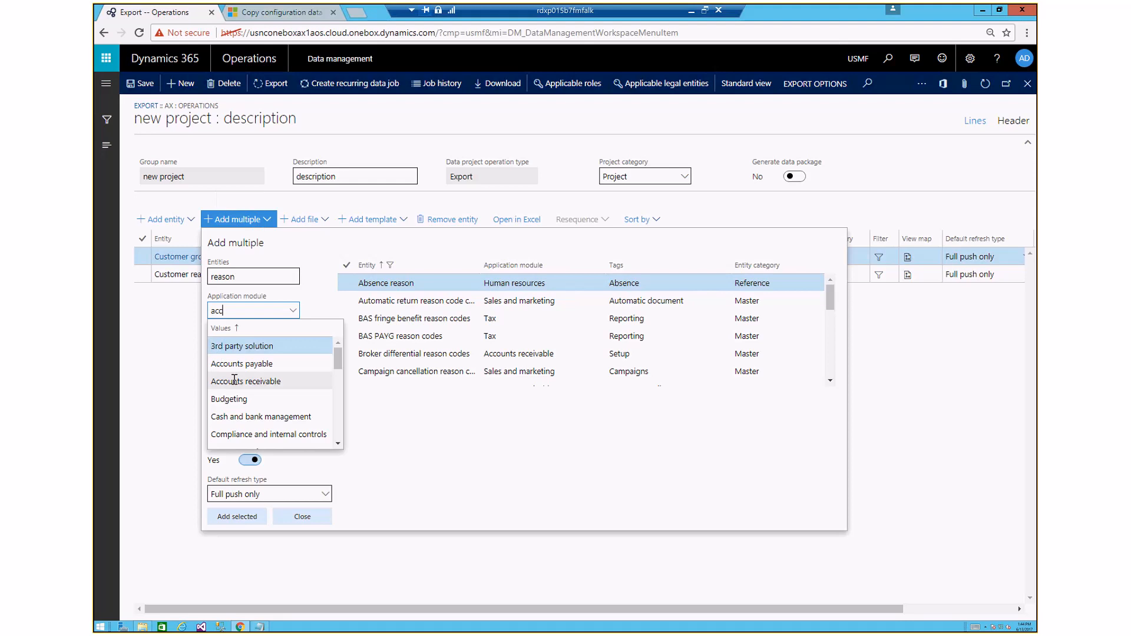
pyautogui.click(234, 381)
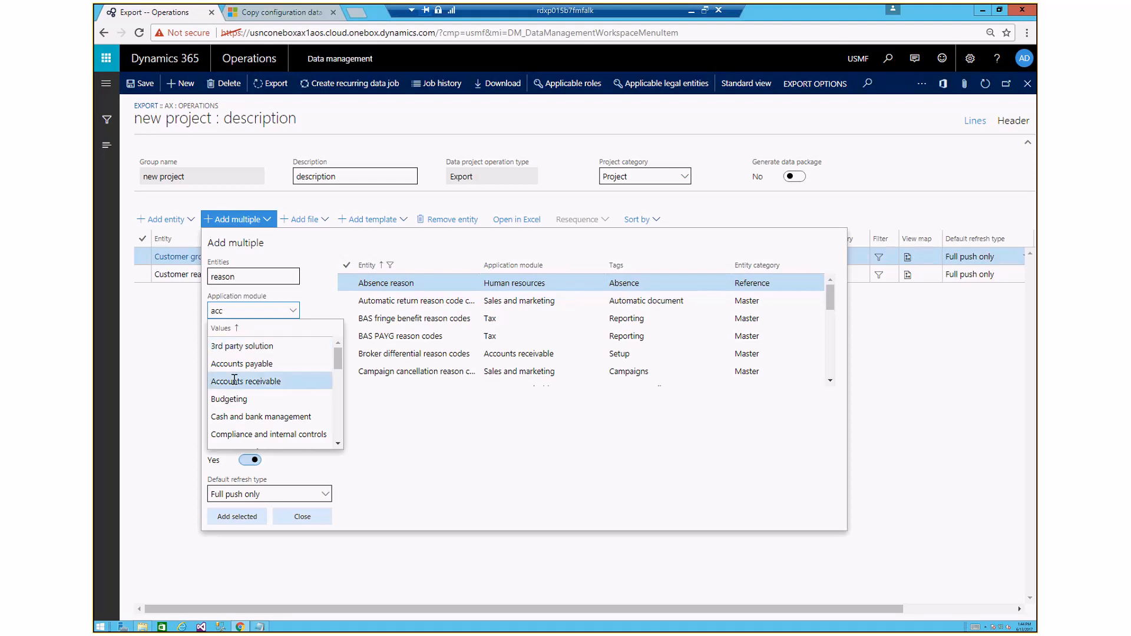
pyautogui.click(239, 340)
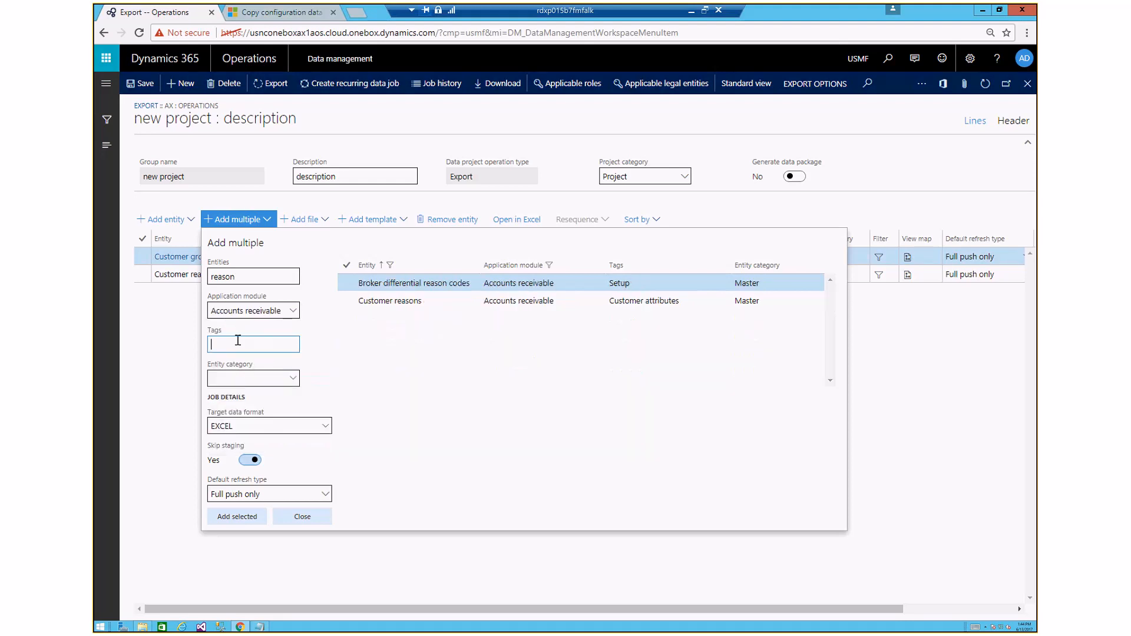
pyautogui.click(347, 266)
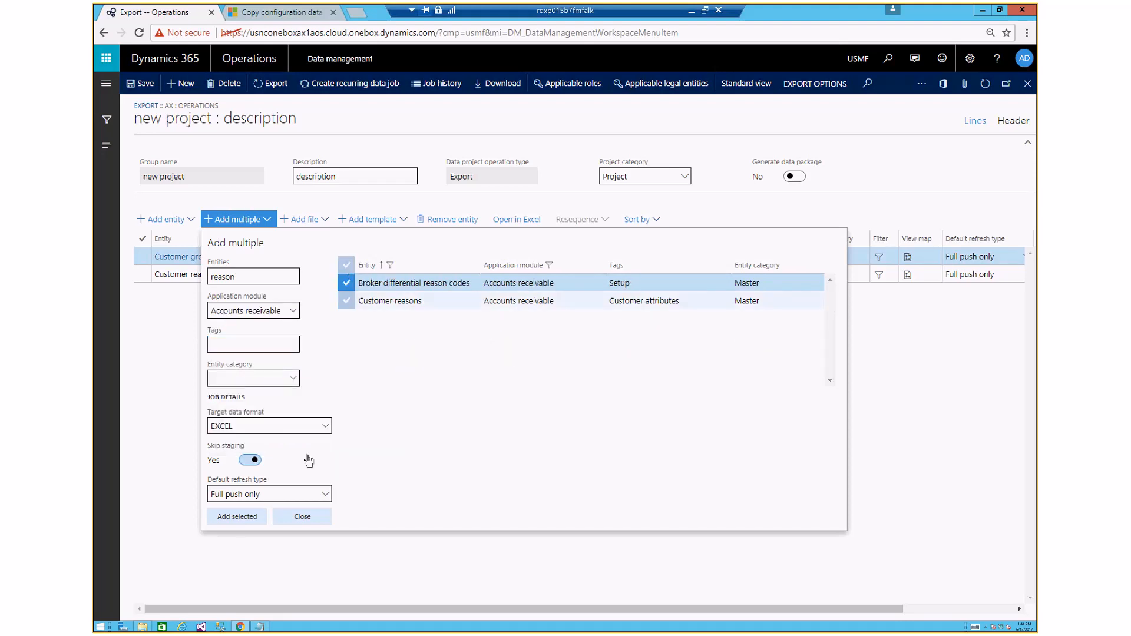
pyautogui.click(247, 521)
pyautogui.click(302, 518)
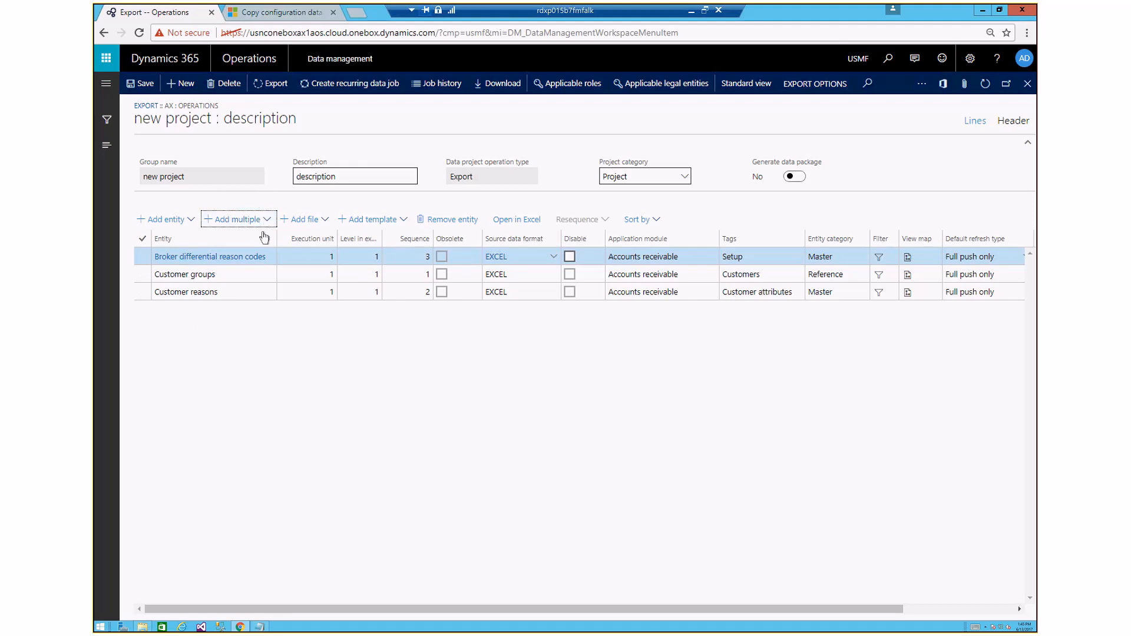
# - Upload Customer groups.xlsx as a sample file, overwriting the entity's existing file and generating the mapping from scratch
pyautogui.click(327, 222)
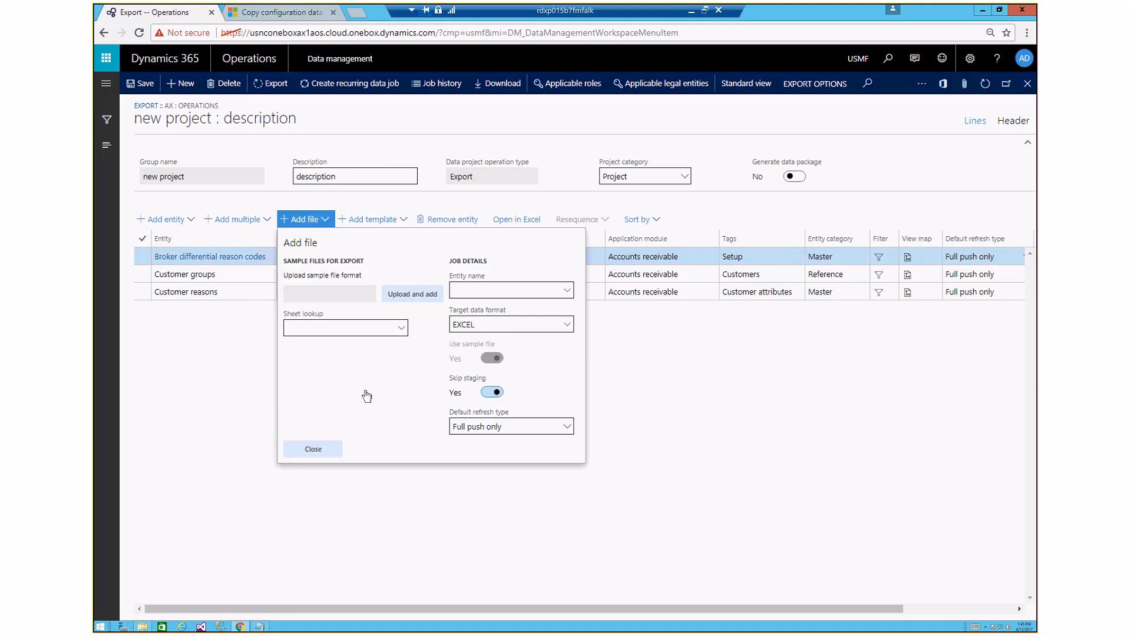
pyautogui.click(413, 298)
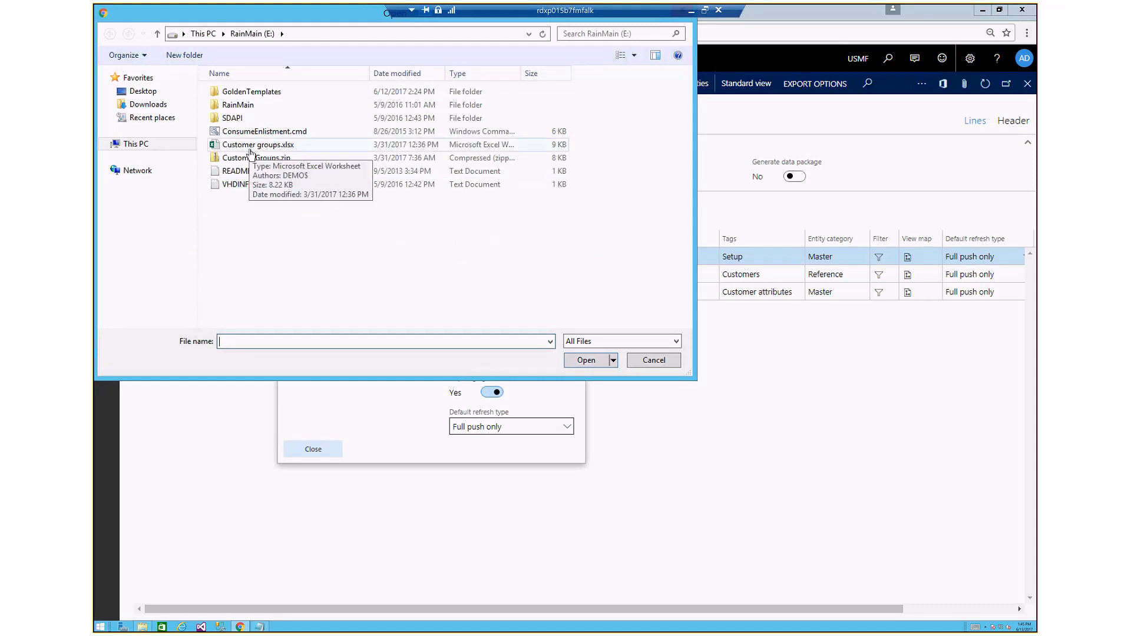
pyautogui.click(251, 152)
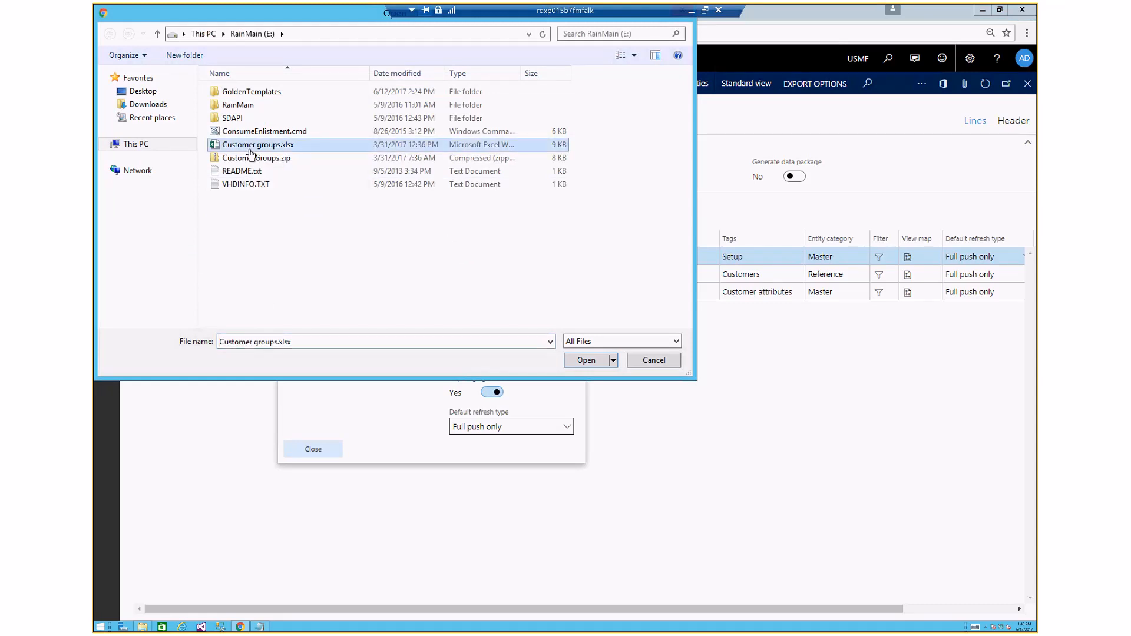
pyautogui.click(587, 361)
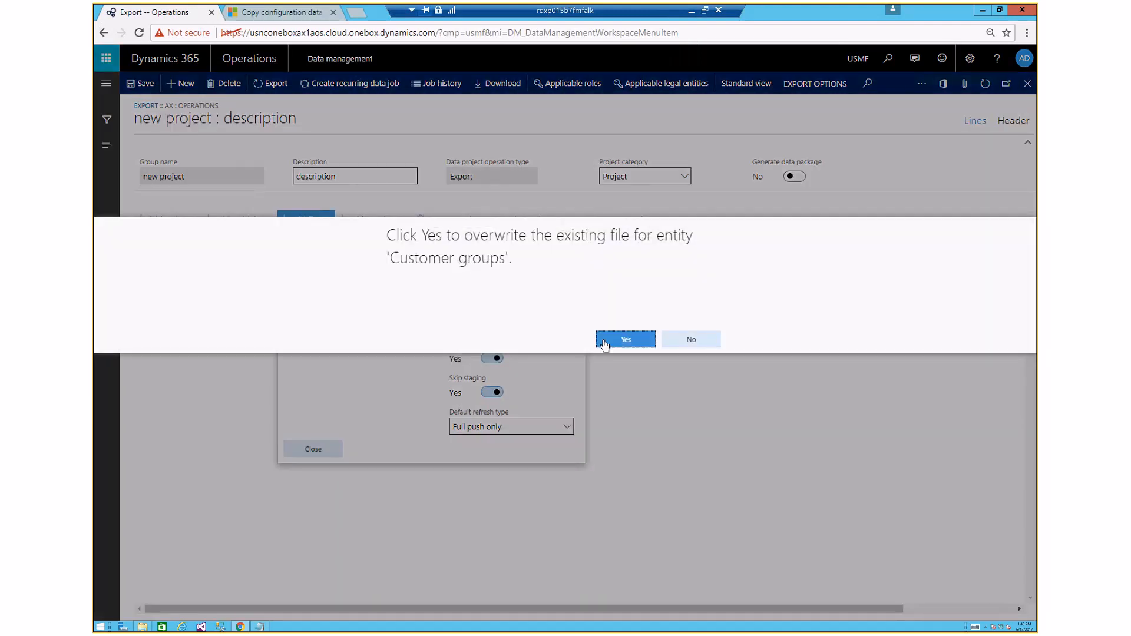
pyautogui.click(605, 343)
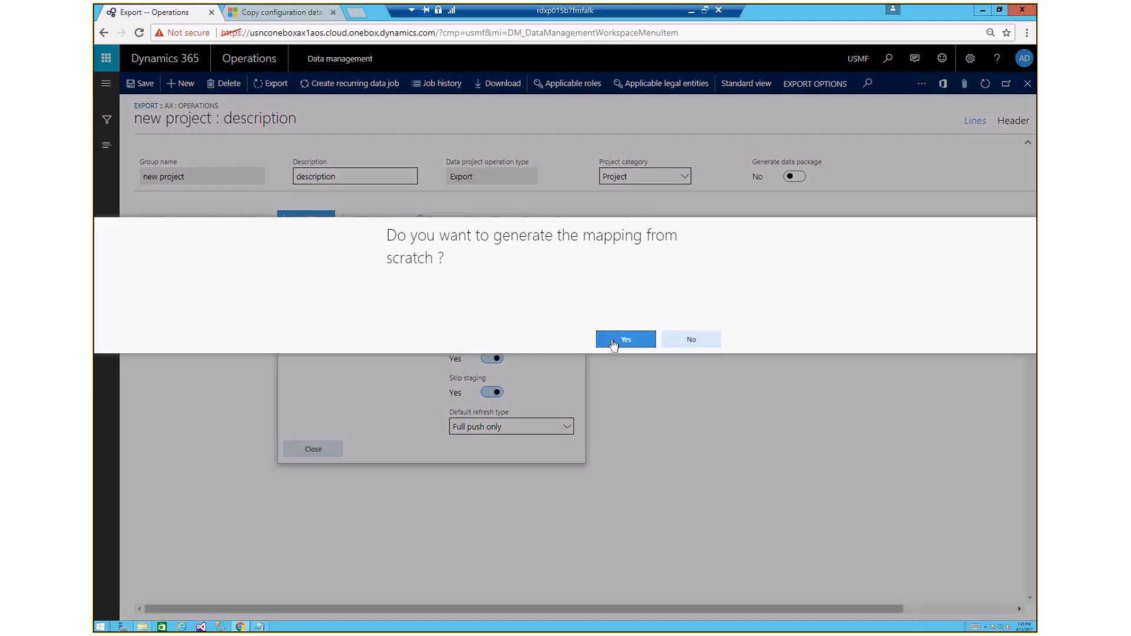
pyautogui.click(608, 341)
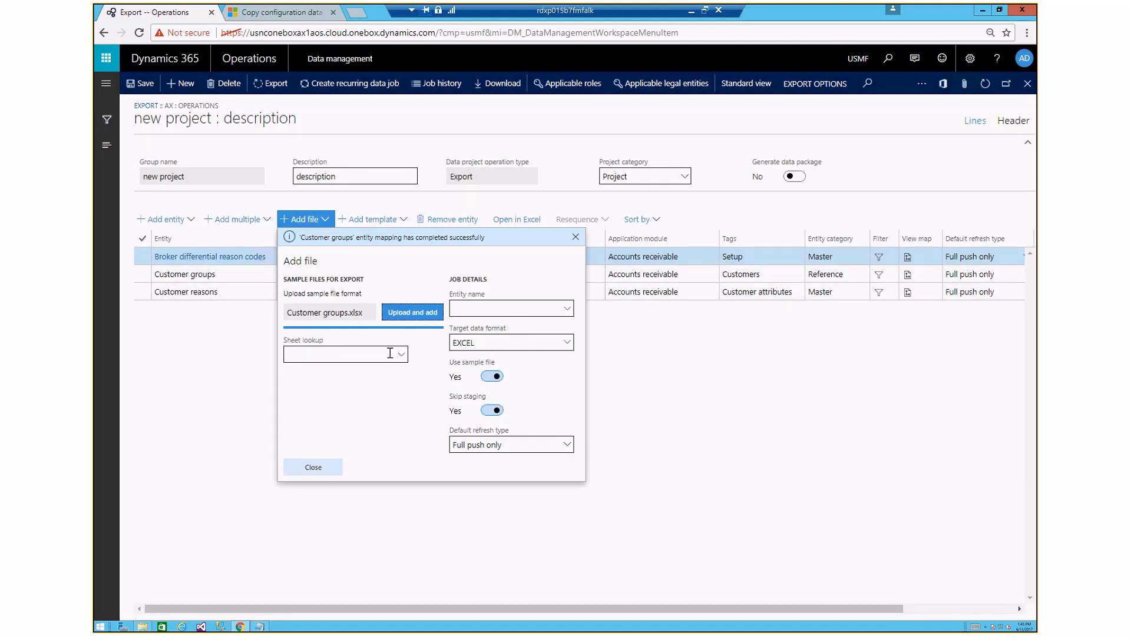
pyautogui.click(413, 314)
pyautogui.click(252, 159)
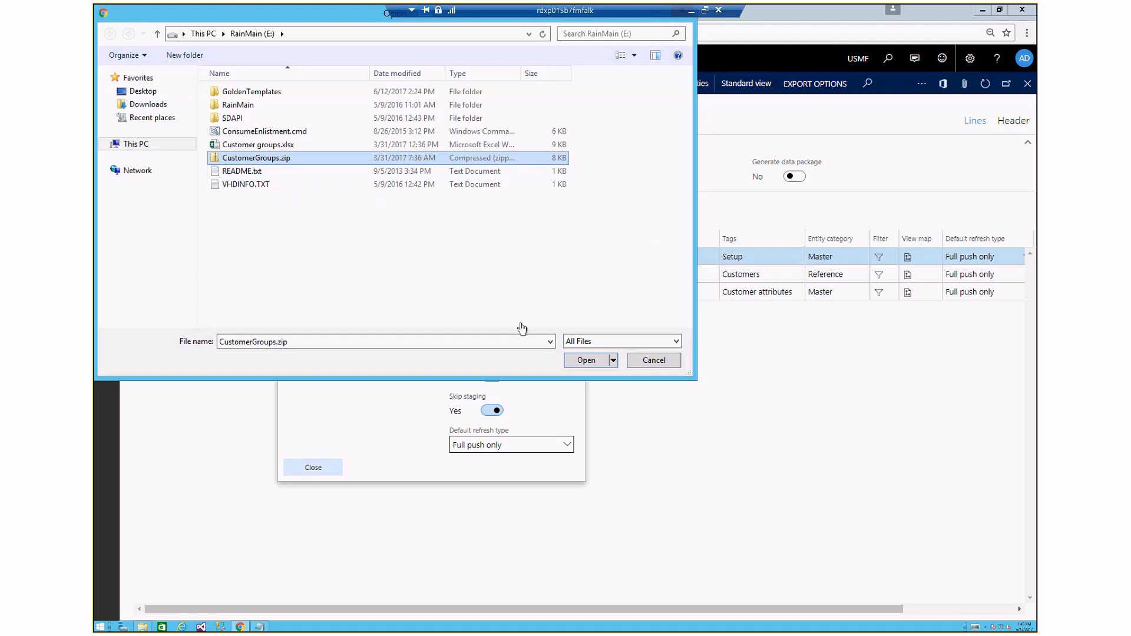
pyautogui.click(645, 367)
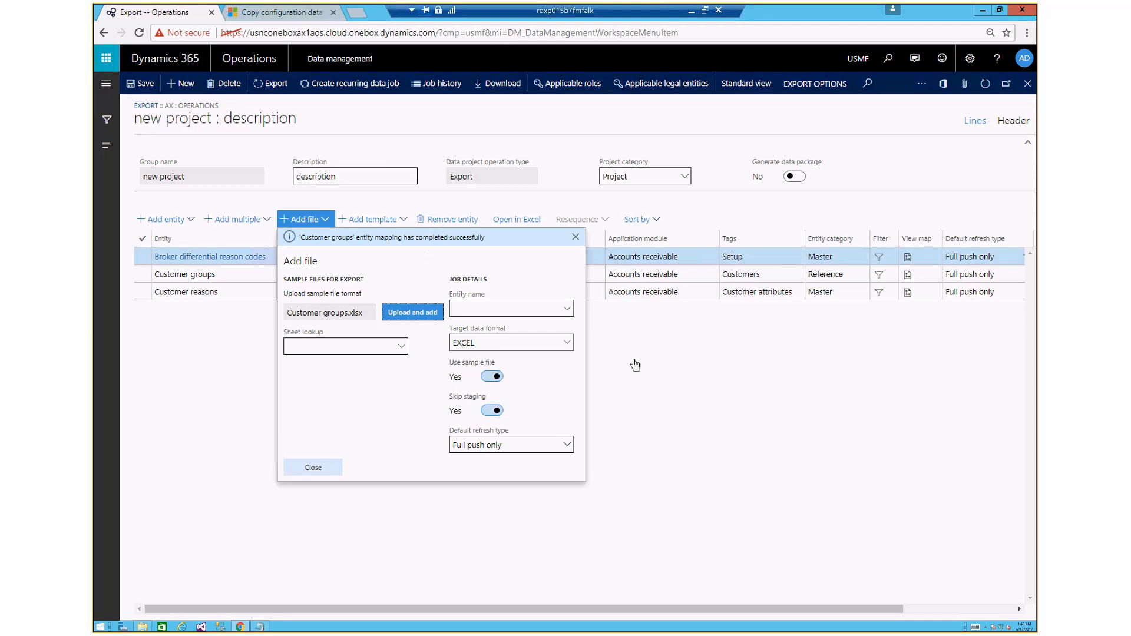
# - Merge the 100 - Bank template into the project in EXCEL format and sort the entities by unit, level, sequence
pyautogui.click(369, 219)
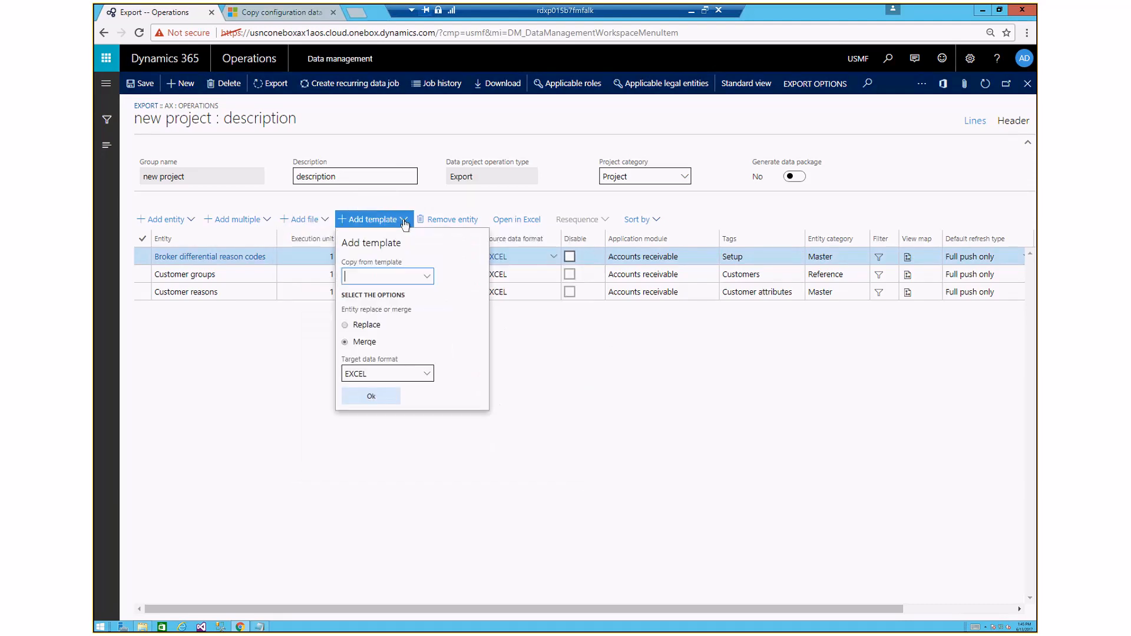
pyautogui.click(425, 277)
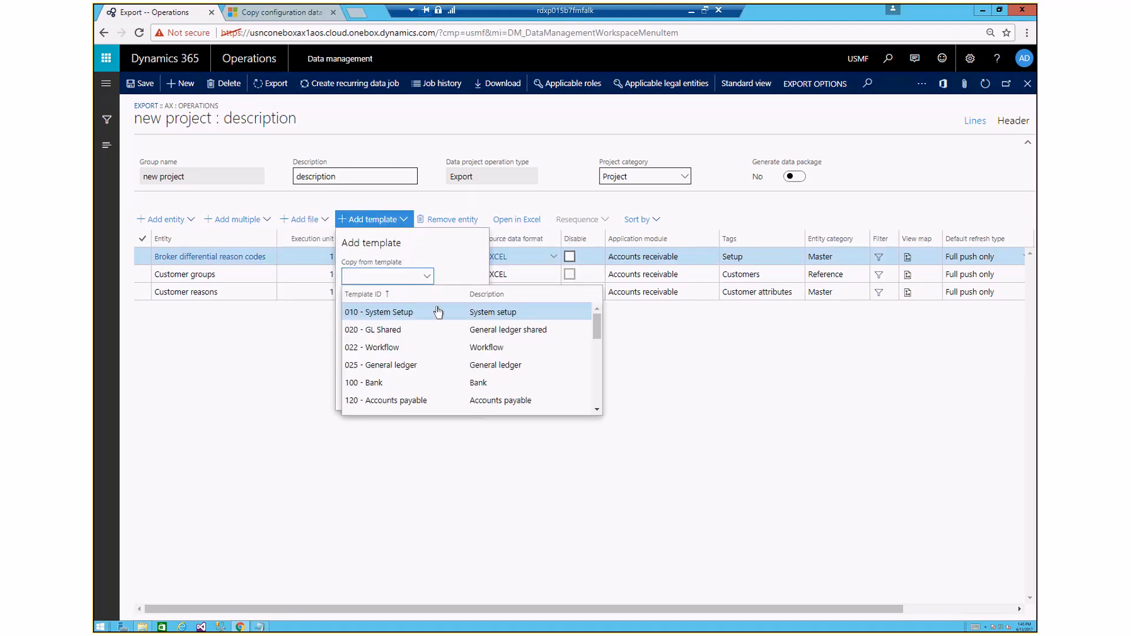
pyautogui.click(383, 383)
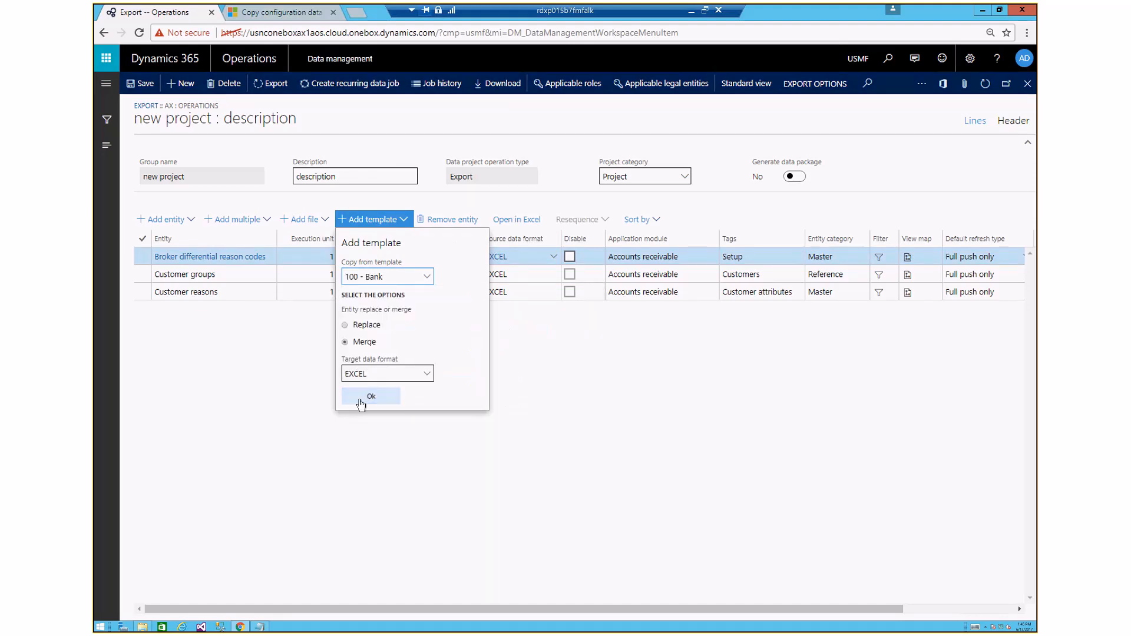
pyautogui.click(374, 404)
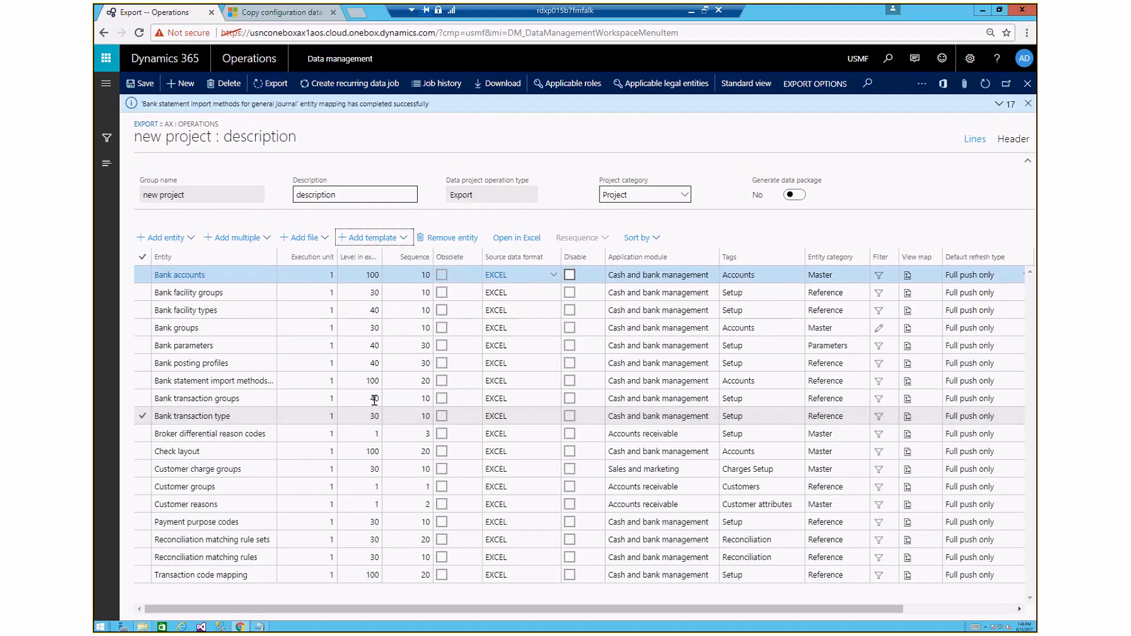
pyautogui.click(623, 243)
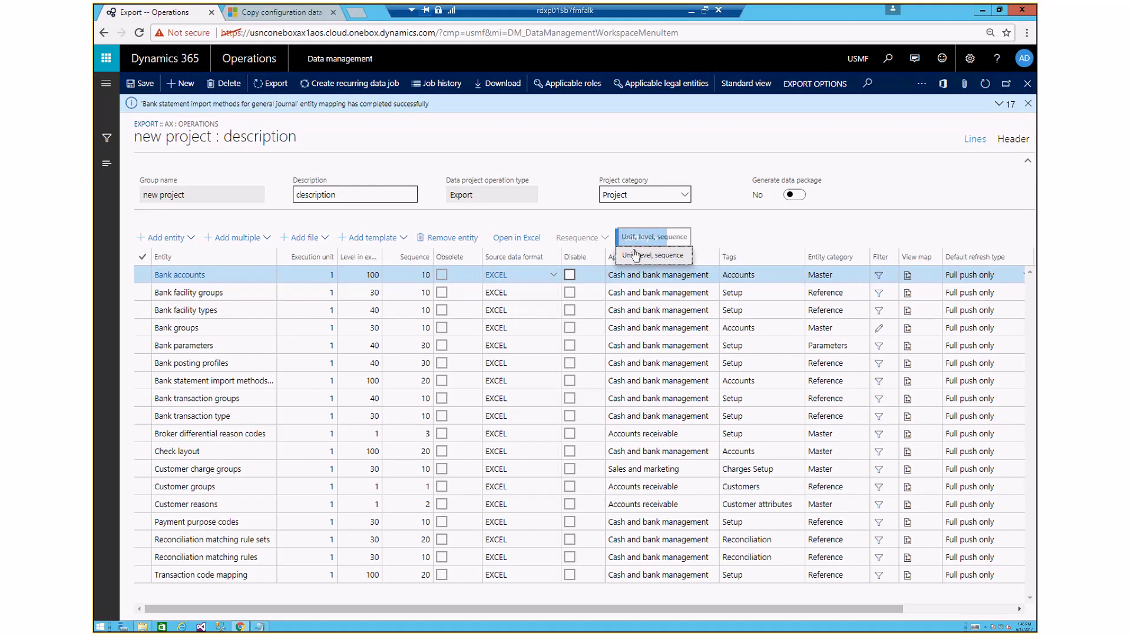
pyautogui.click(635, 254)
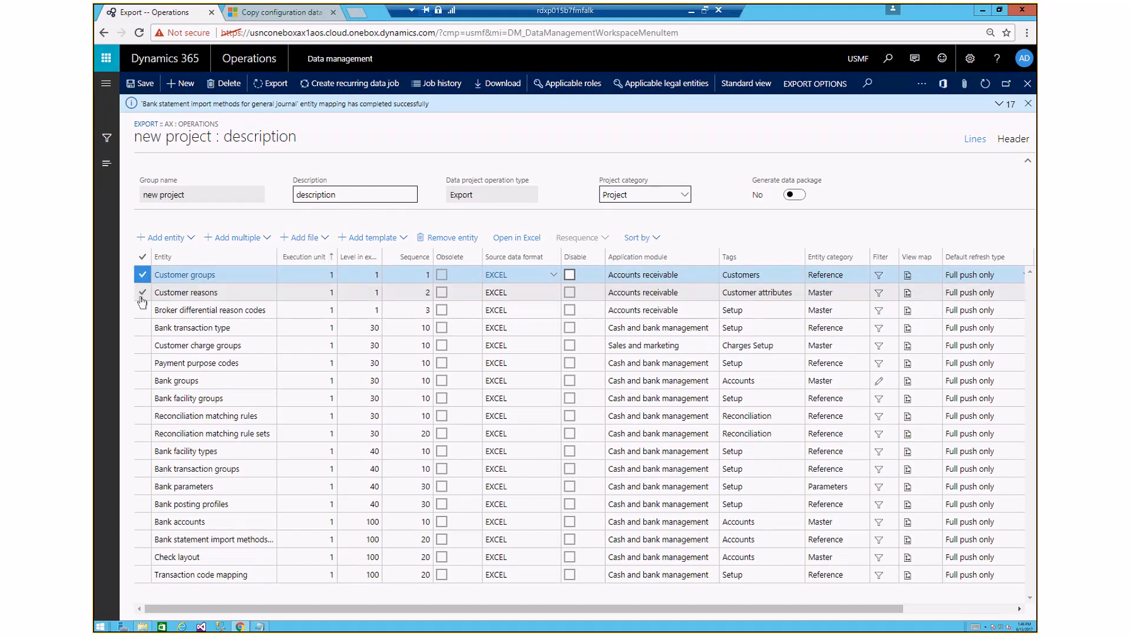
# - Resequence the Customer groups, Customer reasons and Broker differential reason codes entities by level and sequence, with starting level 30 and starting sequence 5
pyautogui.click(142, 294)
pyautogui.click(142, 310)
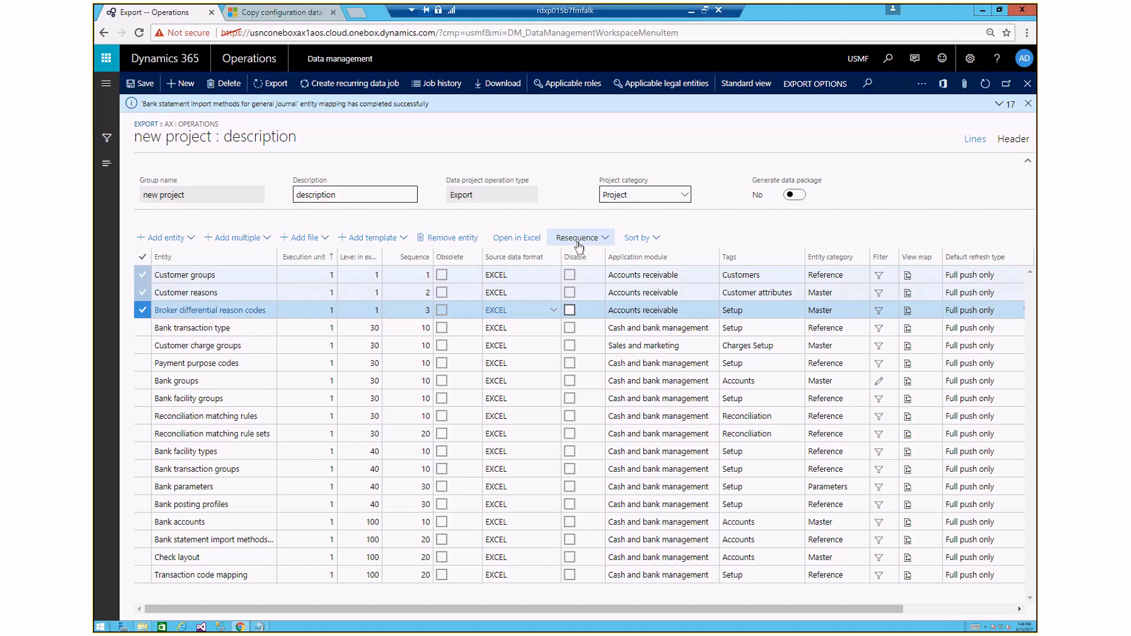
pyautogui.click(578, 244)
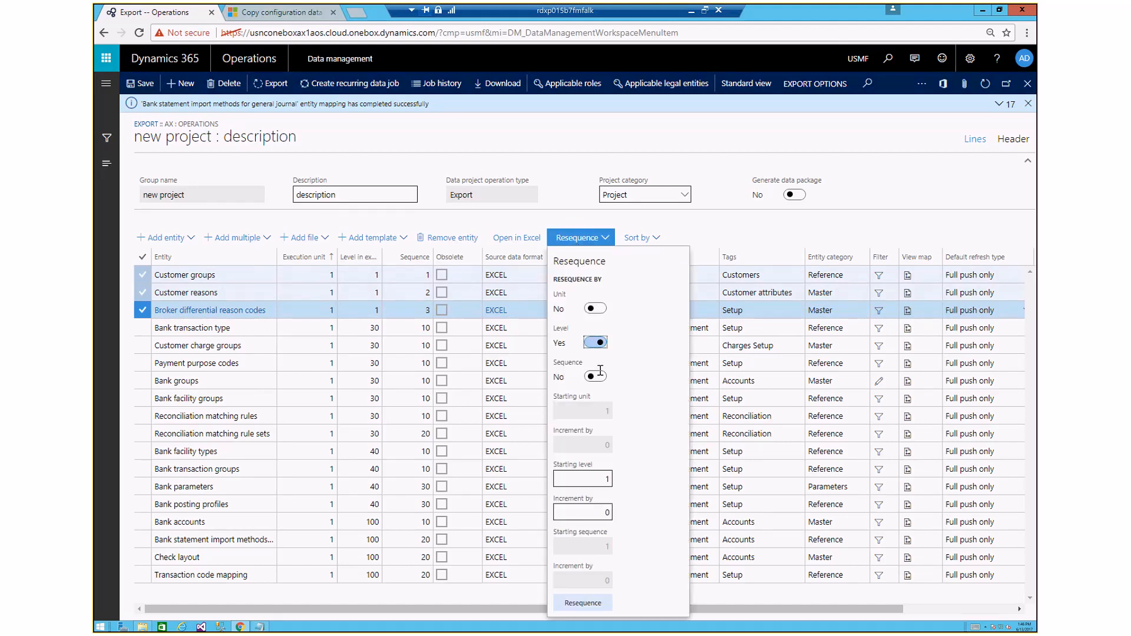
pyautogui.click(599, 373)
pyautogui.click(595, 478)
pyautogui.write('30')
pyautogui.press('Tab')
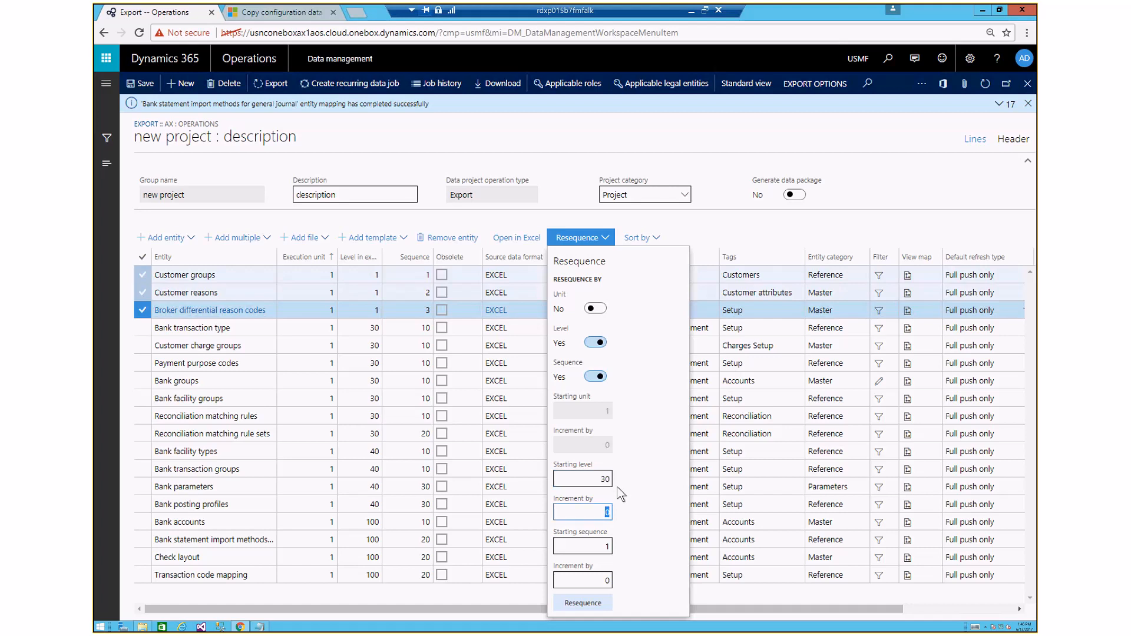
pyautogui.press('Tab')
pyautogui.write('5')
pyautogui.click(584, 603)
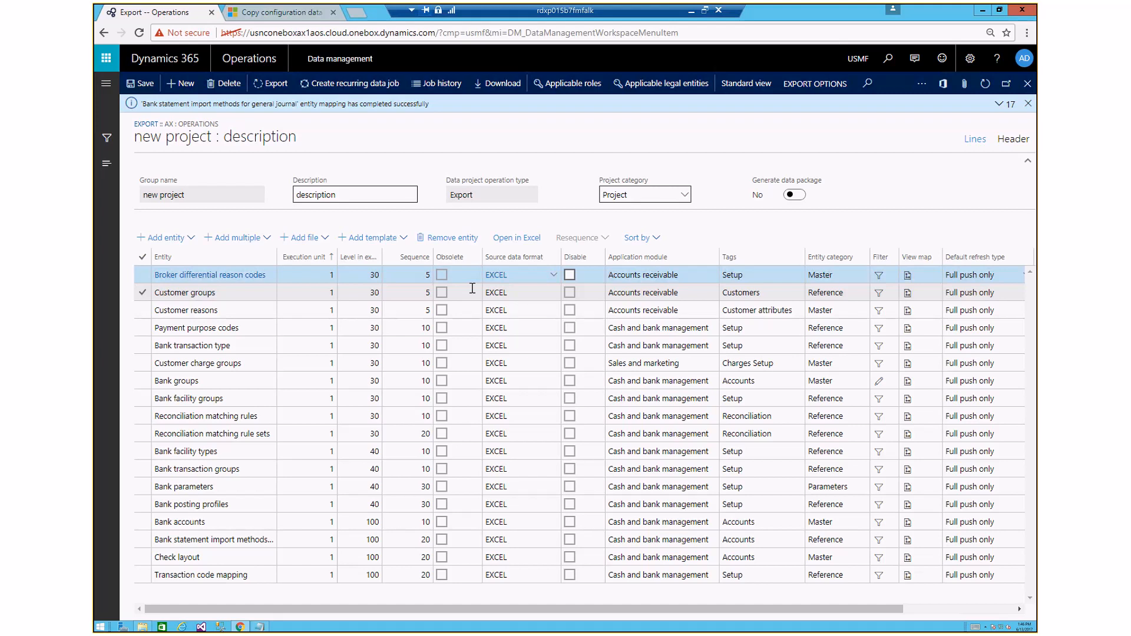
pyautogui.click(469, 380)
pyautogui.click(466, 363)
pyautogui.click(466, 345)
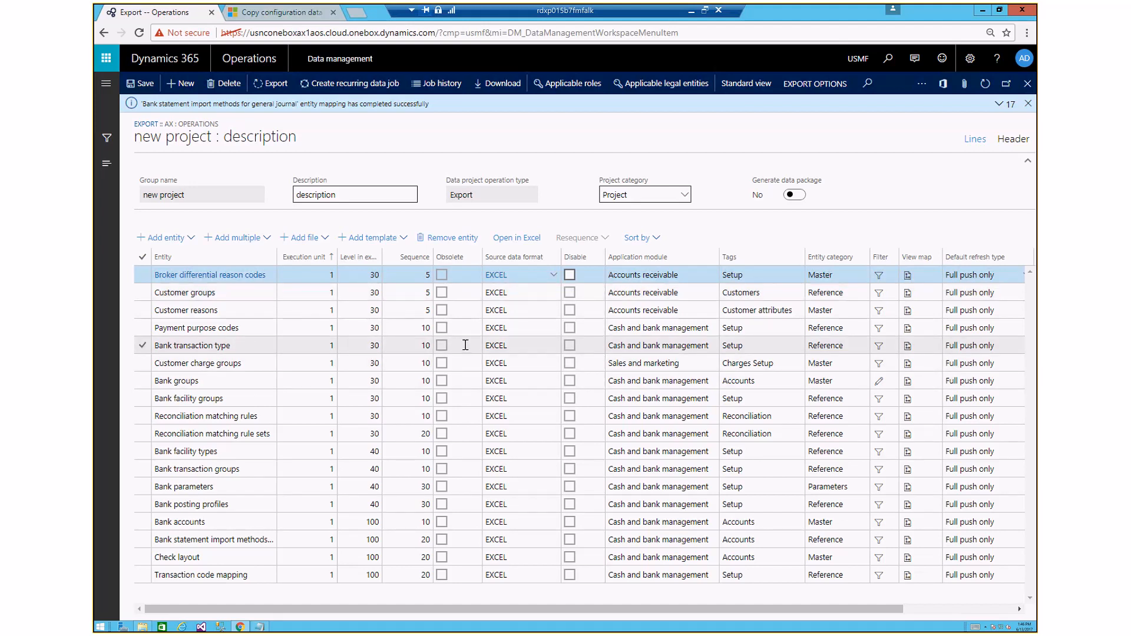
pyautogui.click(465, 360)
pyautogui.click(451, 309)
pyautogui.click(445, 297)
pyautogui.click(444, 381)
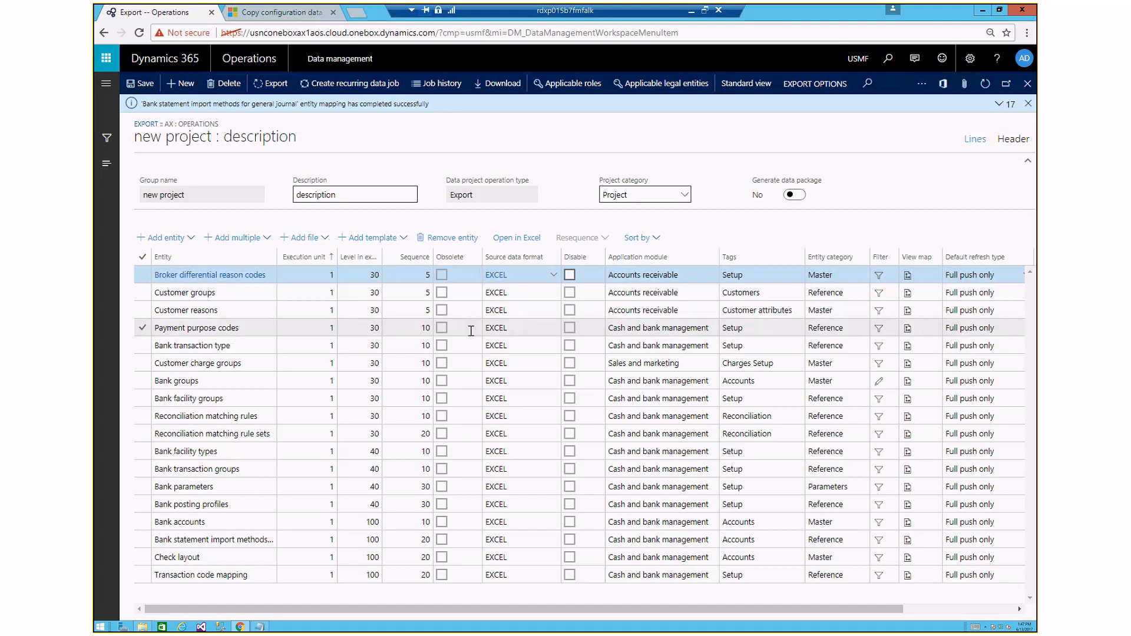
# - Review the available source data formats for the Broker differential reason codes entity without changing its EXCEL format
pyautogui.click(554, 275)
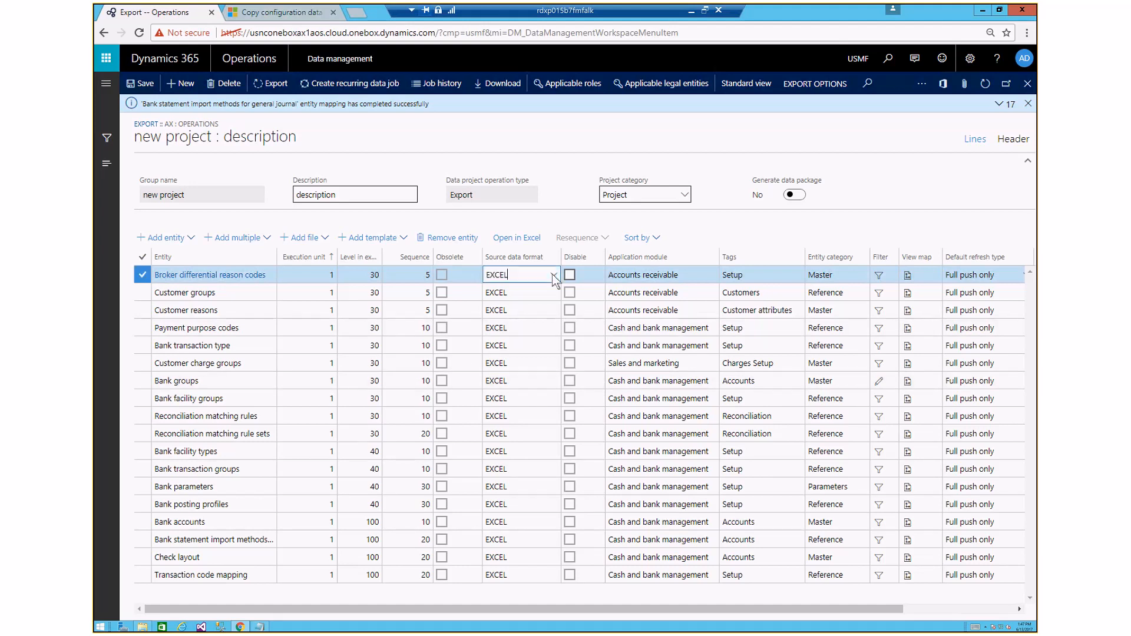
pyautogui.scroll(-2, 552, 338)
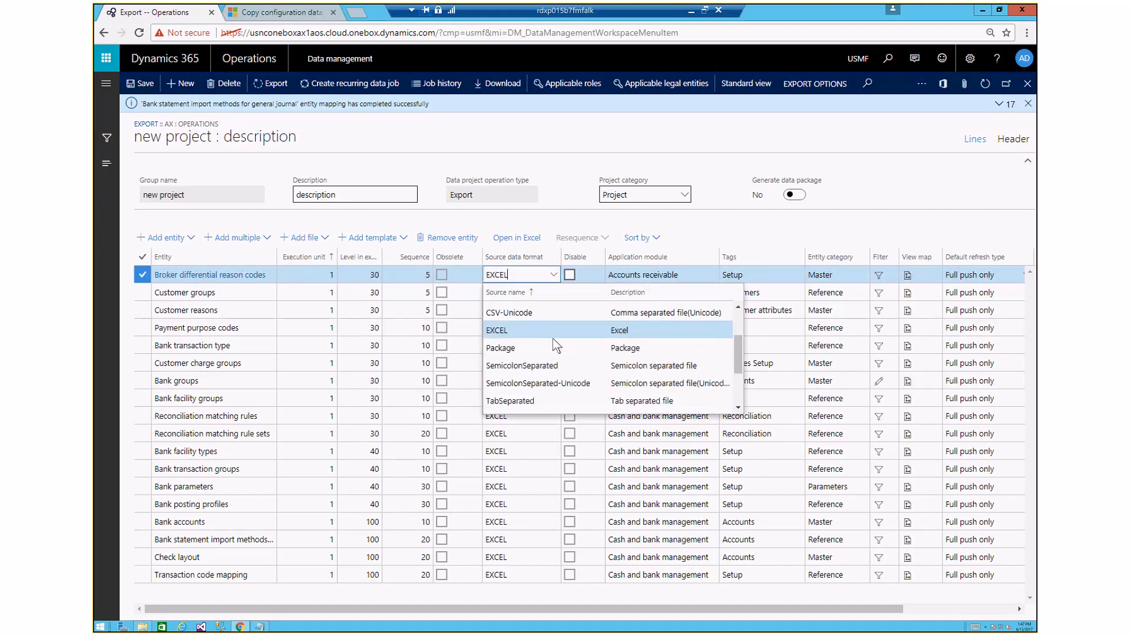
pyautogui.click(552, 217)
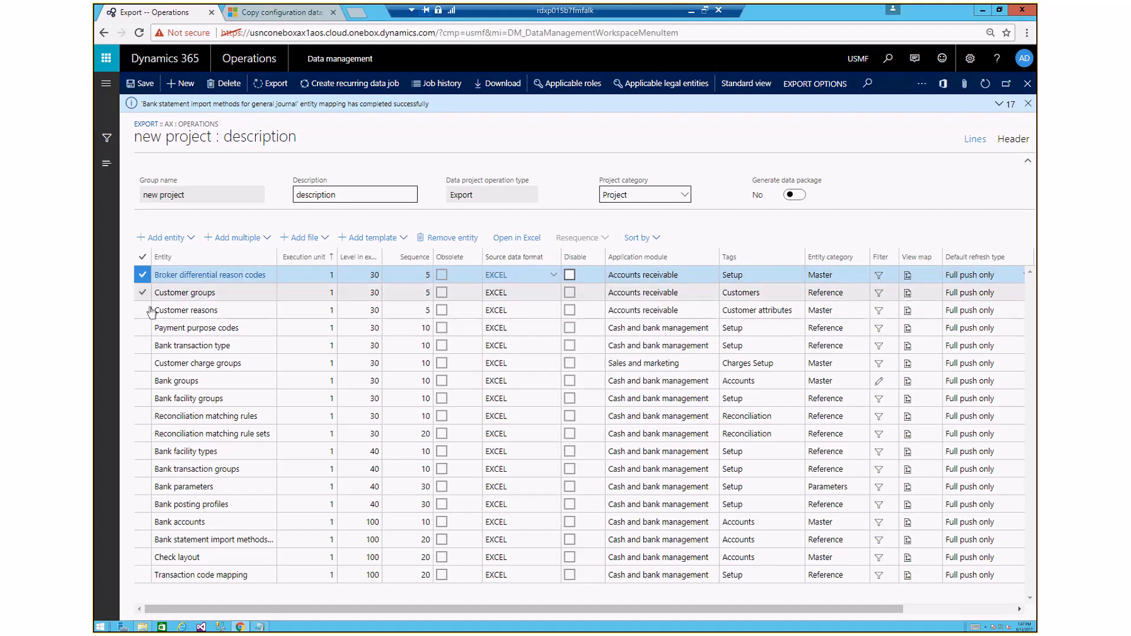
# - Disable the Broker differential reason codes, Customer groups and Customer reasons entities, and re-enable all three
pyautogui.click(569, 274)
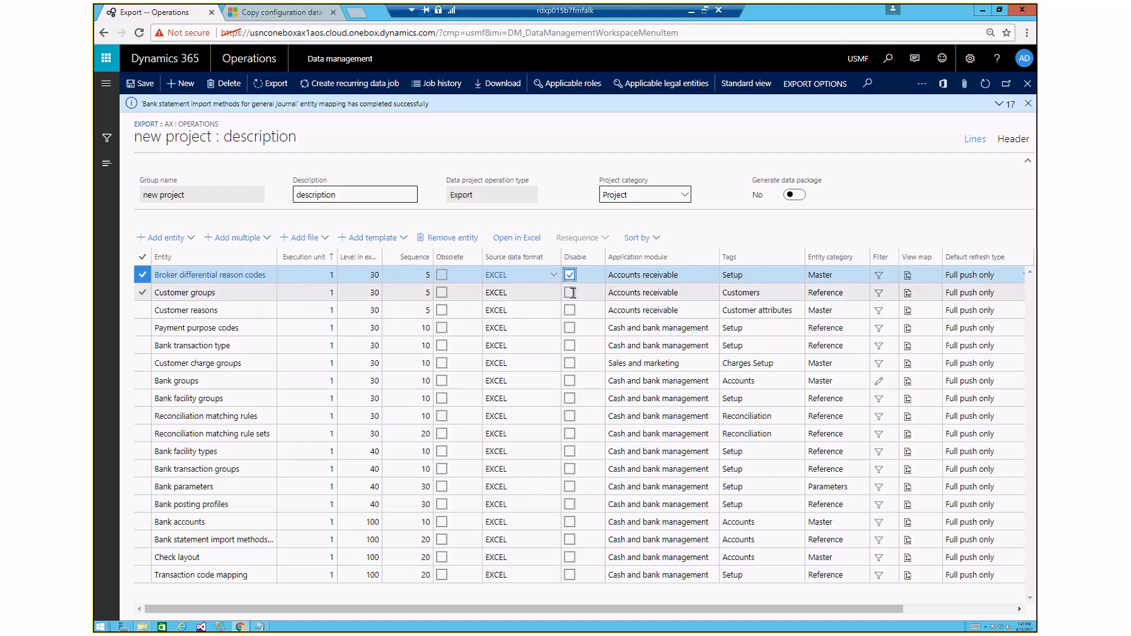
pyautogui.click(569, 293)
pyautogui.click(570, 310)
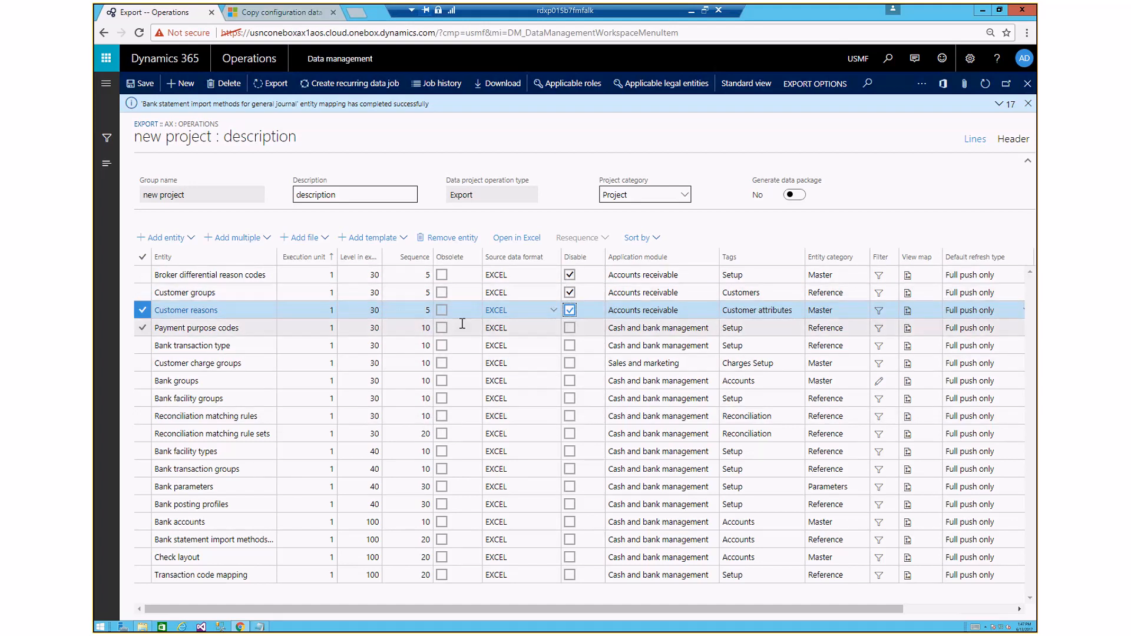
pyautogui.click(570, 274)
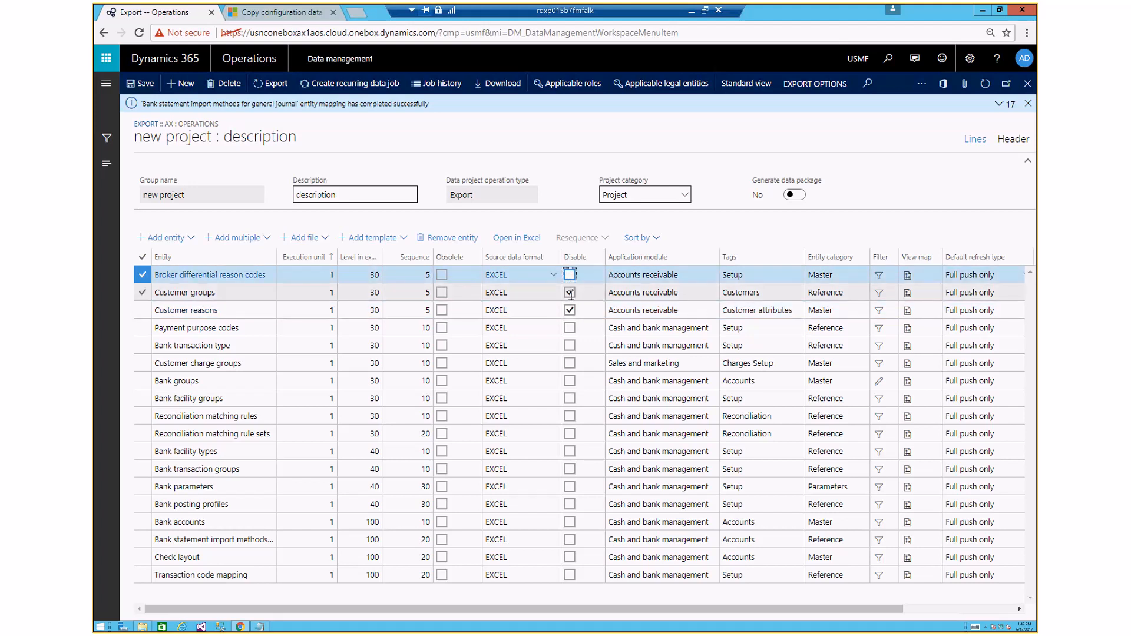
pyautogui.click(570, 310)
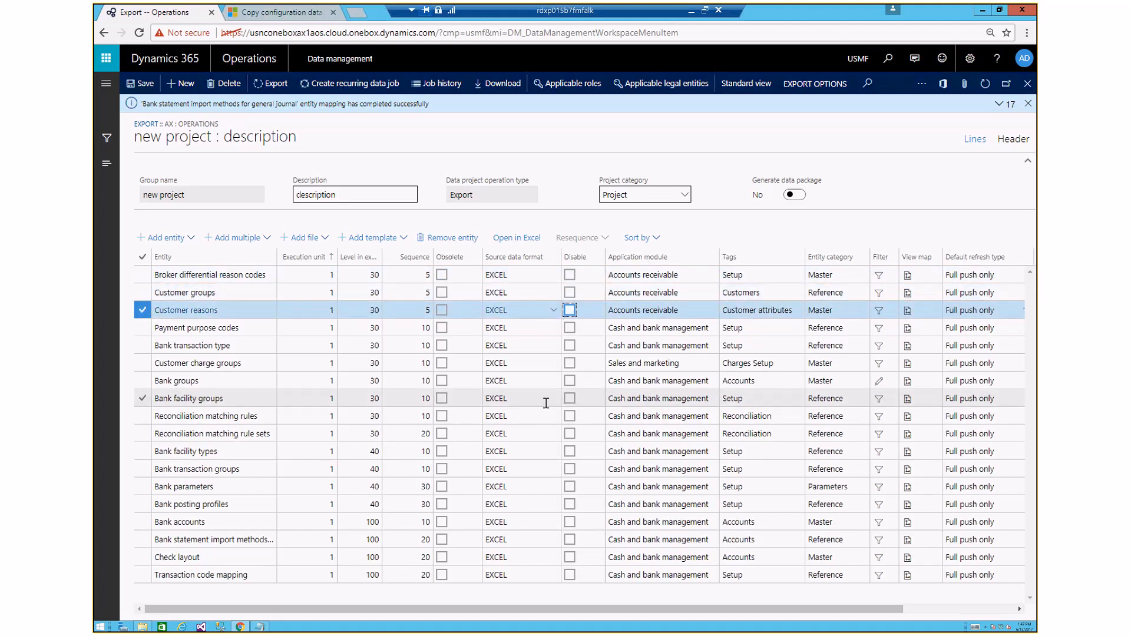
# - View the source-to-staging map of the Broker differential reason codes entity, both as a visualization and as details, and return to the project
pyautogui.click(907, 277)
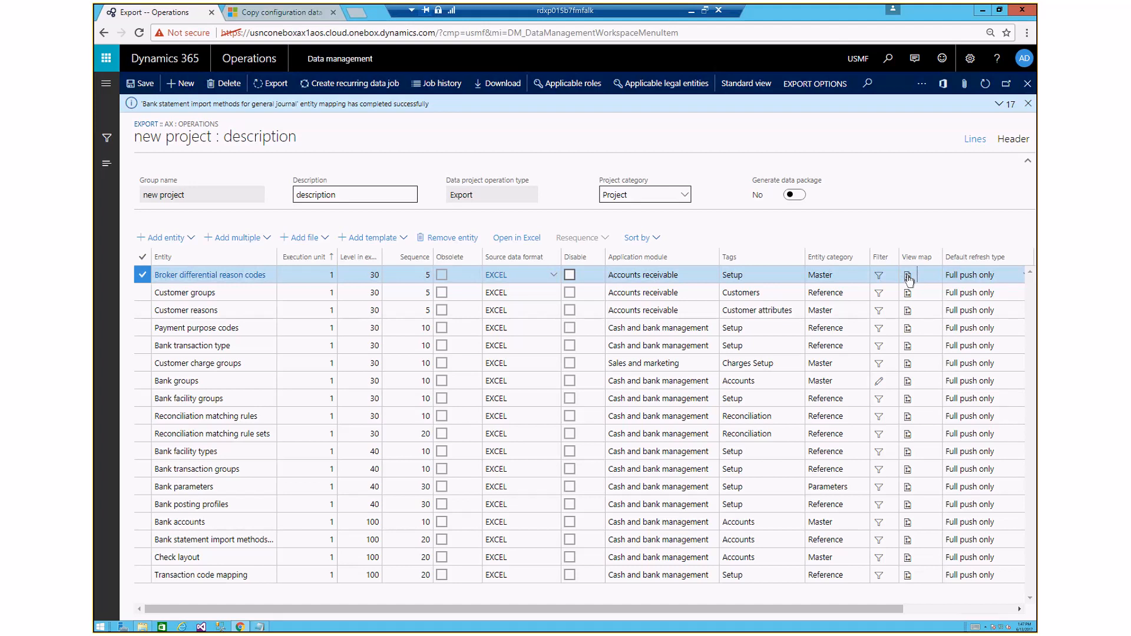
pyautogui.click(908, 276)
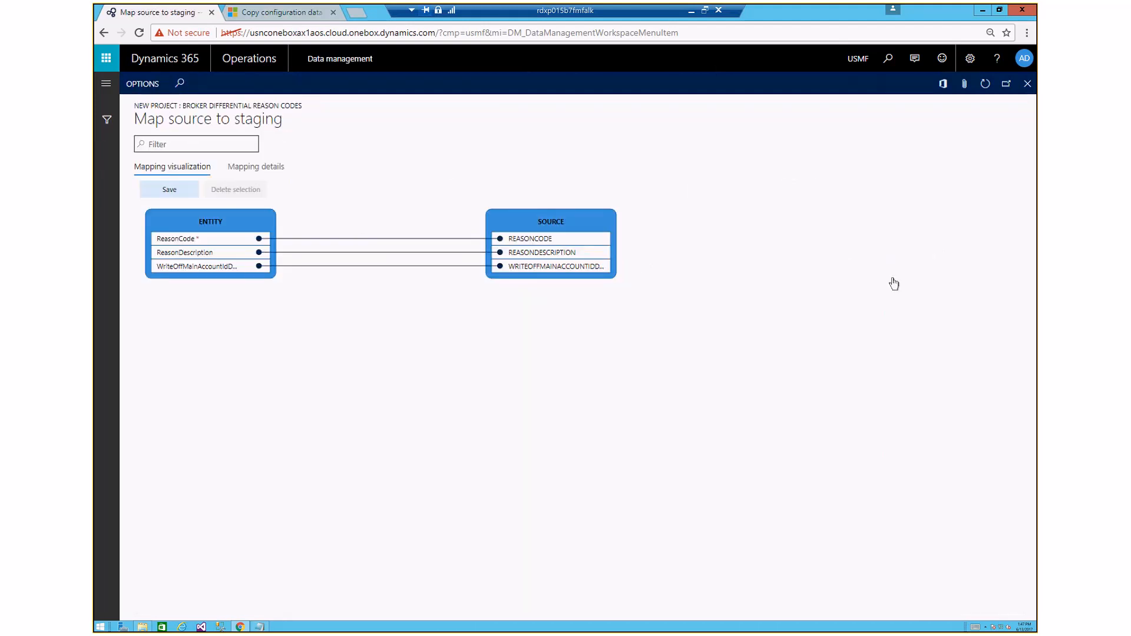
pyautogui.click(261, 172)
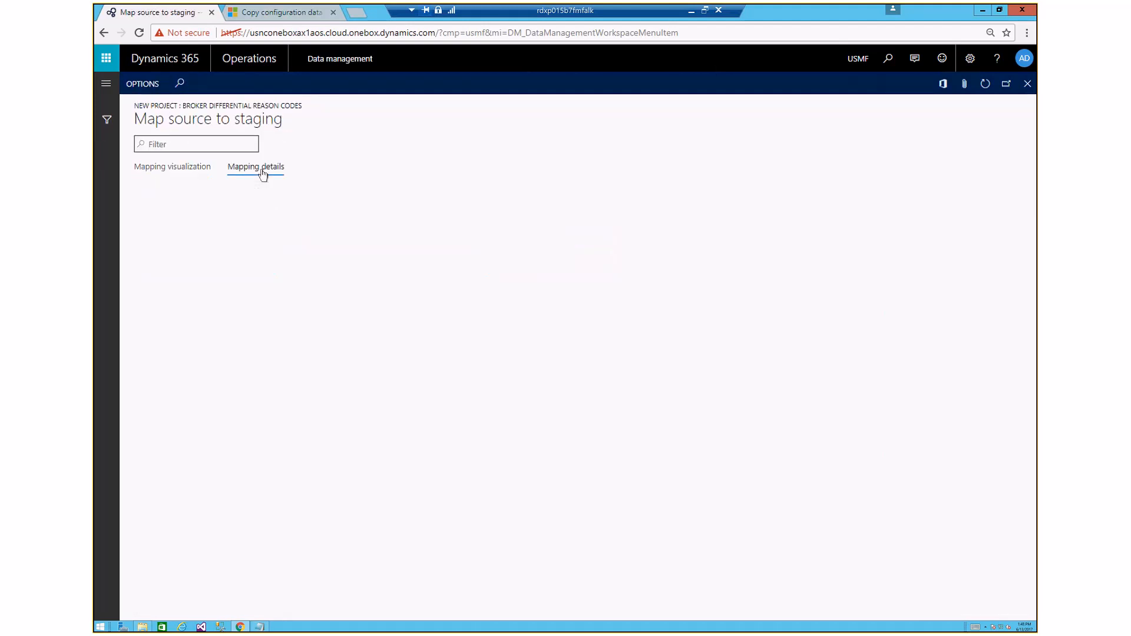
pyautogui.click(1028, 87)
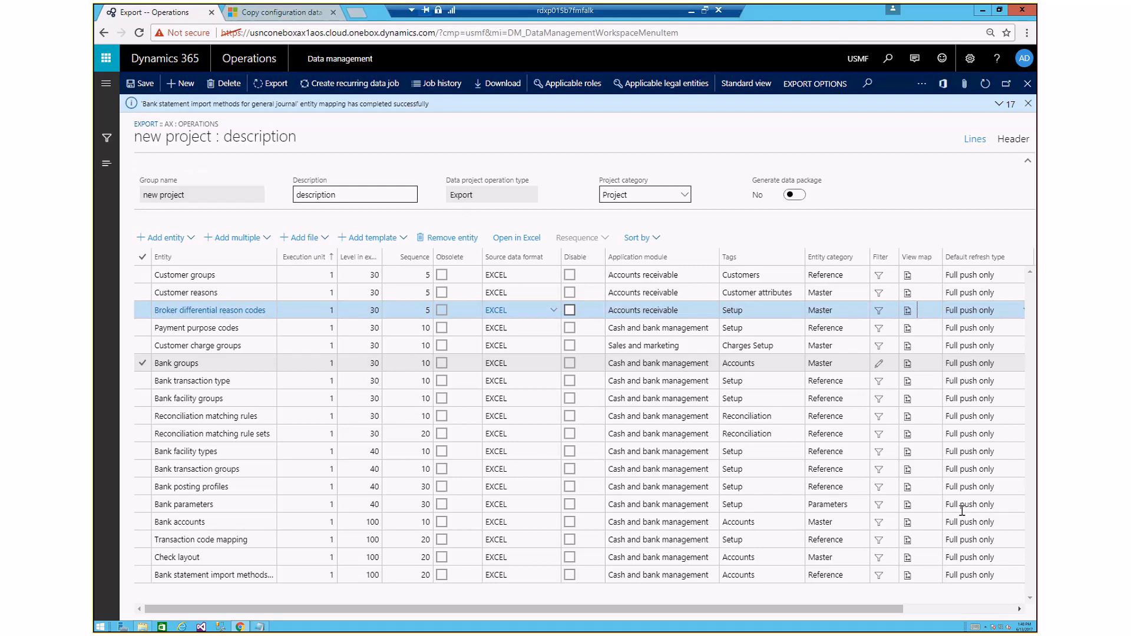
# - Review the default refresh type options for the Broker differential reason codes entity
pyautogui.click(1020, 610)
pyautogui.click(896, 311)
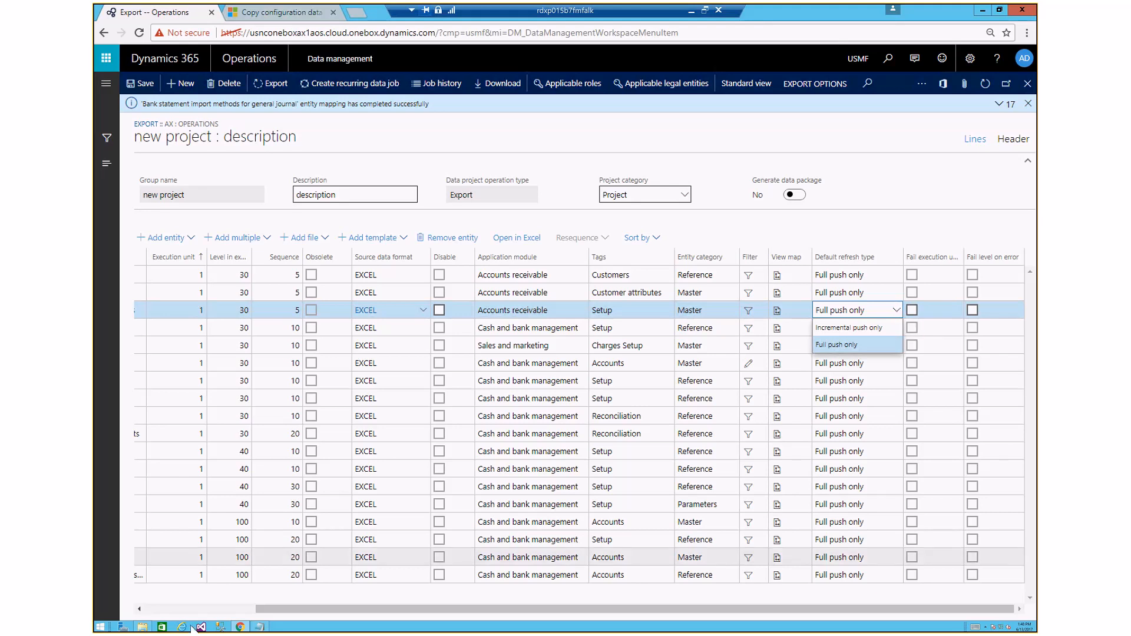
pyautogui.click(150, 608)
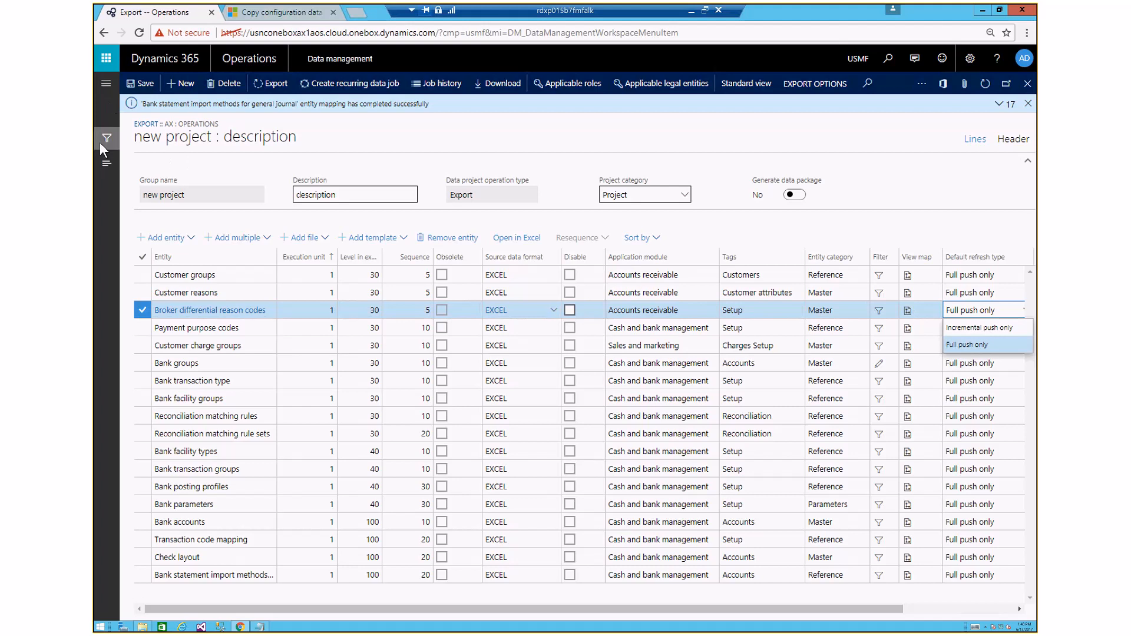
# - Switch from the new project to the Export golden build project using the list of data projects
pyautogui.click(106, 162)
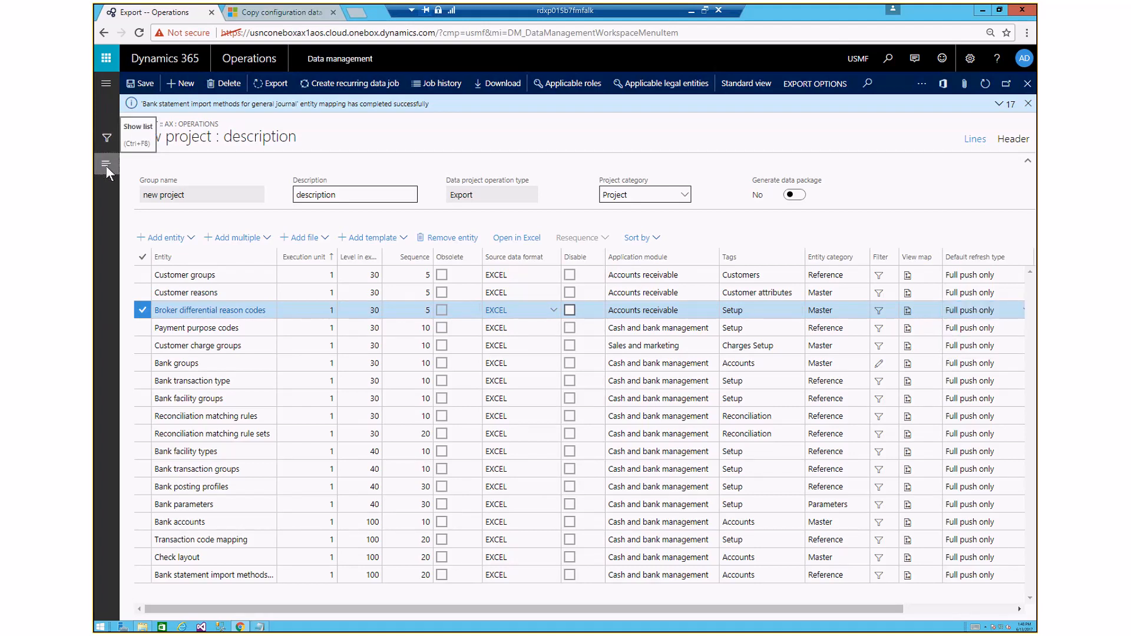
pyautogui.click(106, 166)
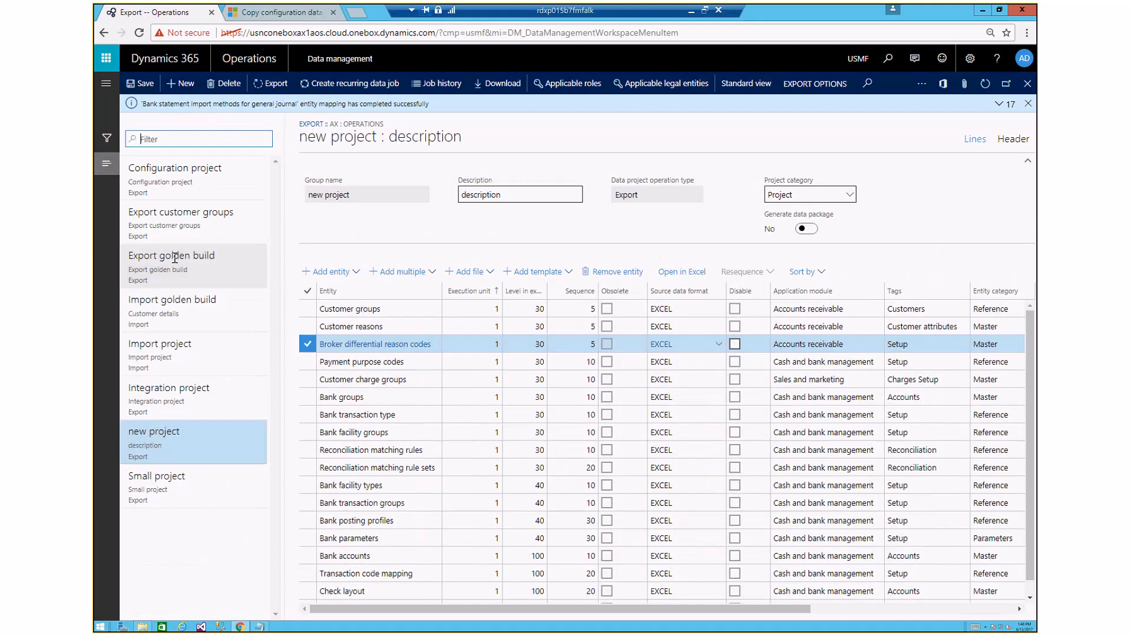
pyautogui.click(174, 259)
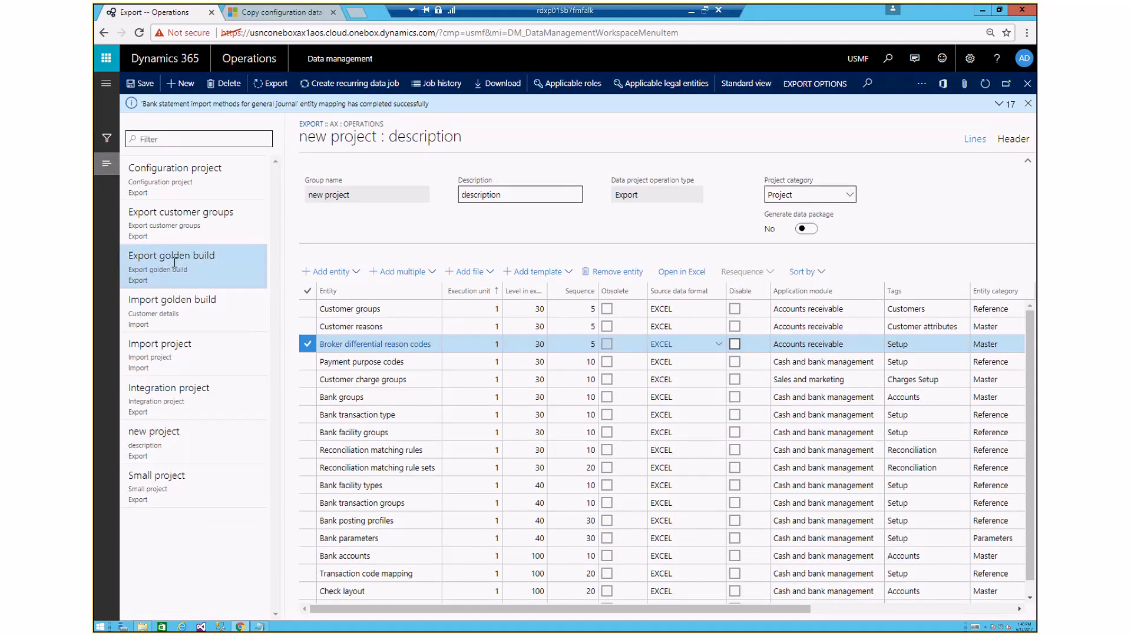
pyautogui.click(107, 165)
# - Look through the golden build project's entities and sort them by unit, level, sequence
pyautogui.scroll(-10, 396, 357)
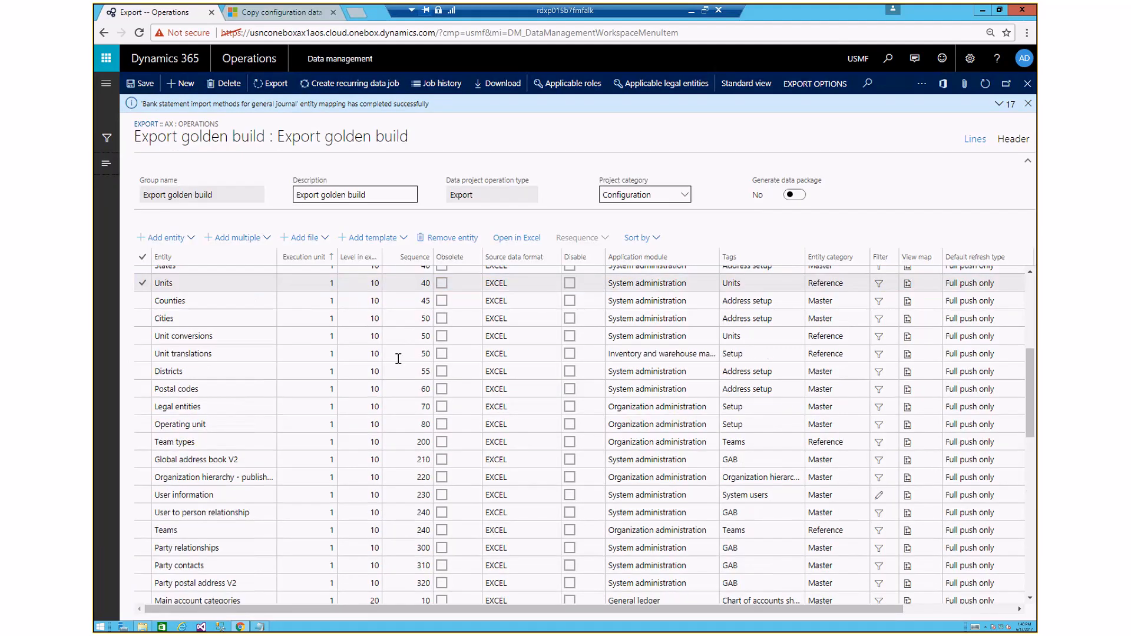
pyautogui.scroll(-10, 397, 360)
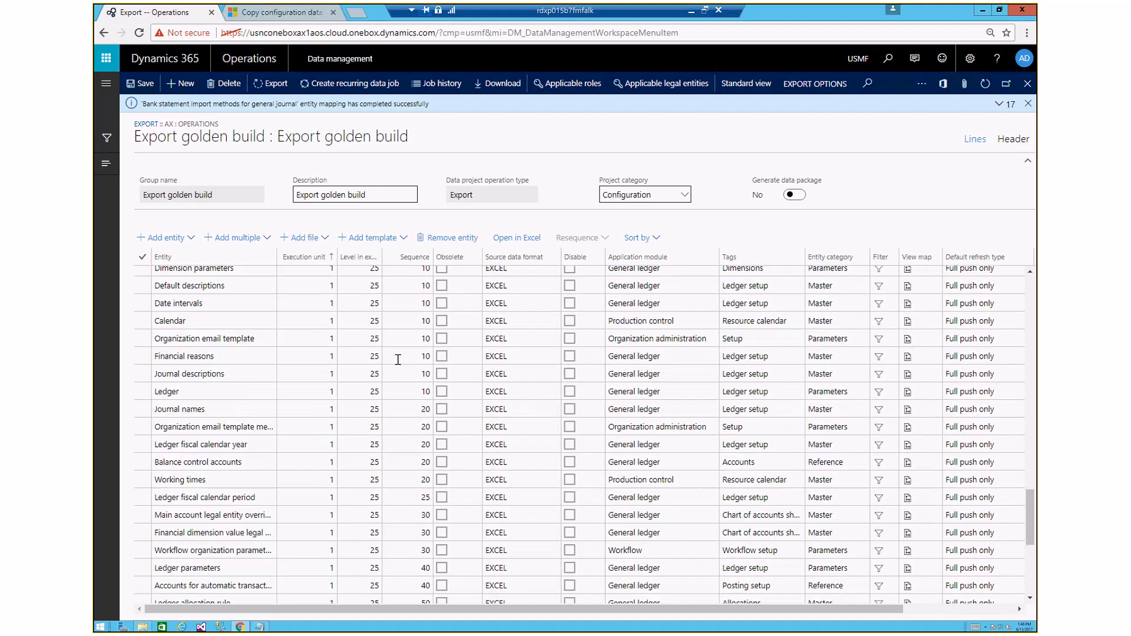
pyautogui.scroll(-10, 398, 359)
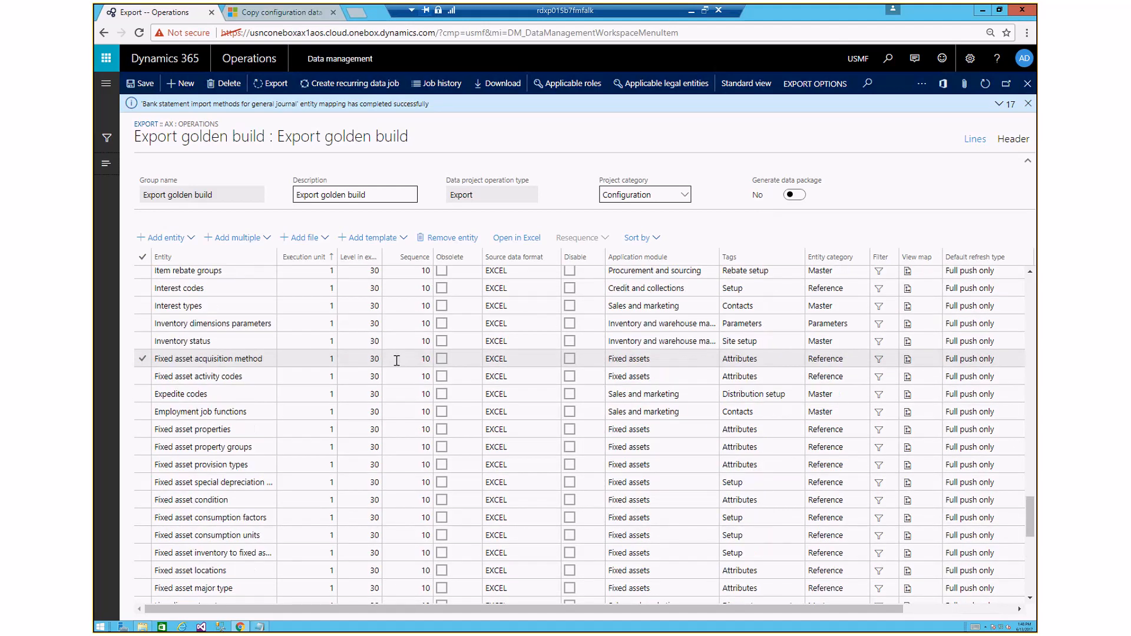
pyautogui.scroll(-10, 397, 360)
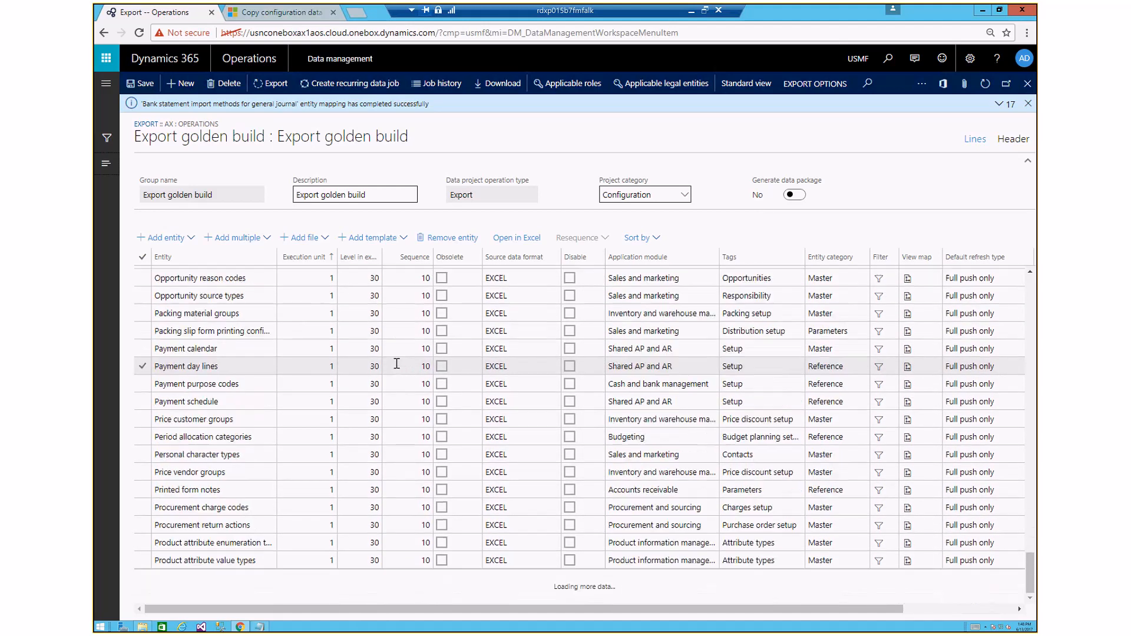
pyautogui.scroll(-3, 396, 363)
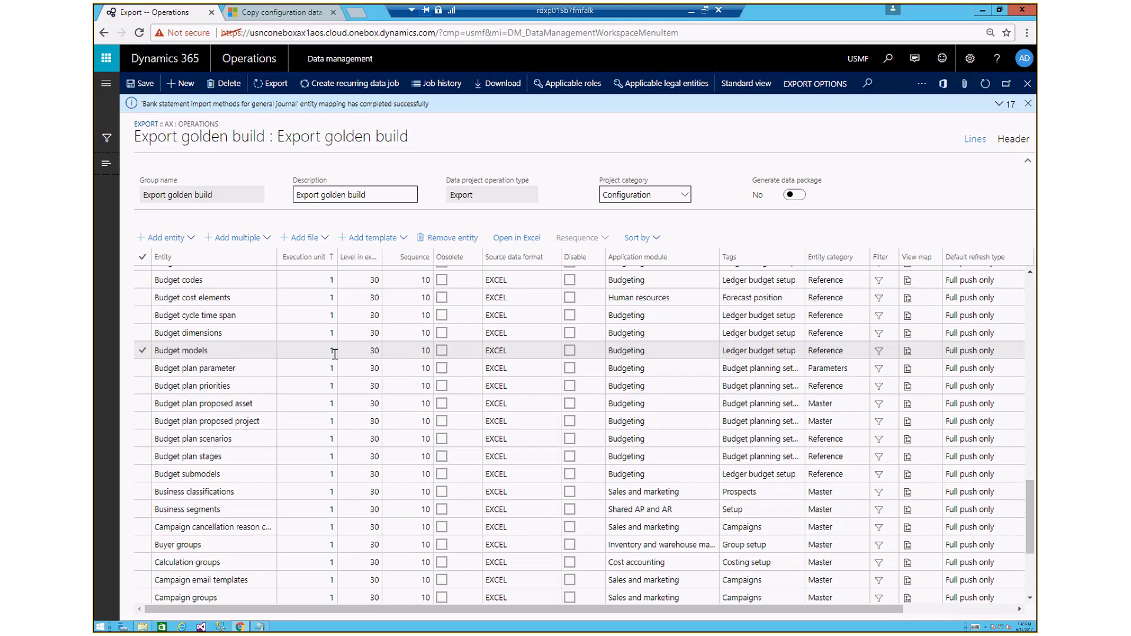
pyautogui.scroll(-1, 335, 354)
pyautogui.click(648, 239)
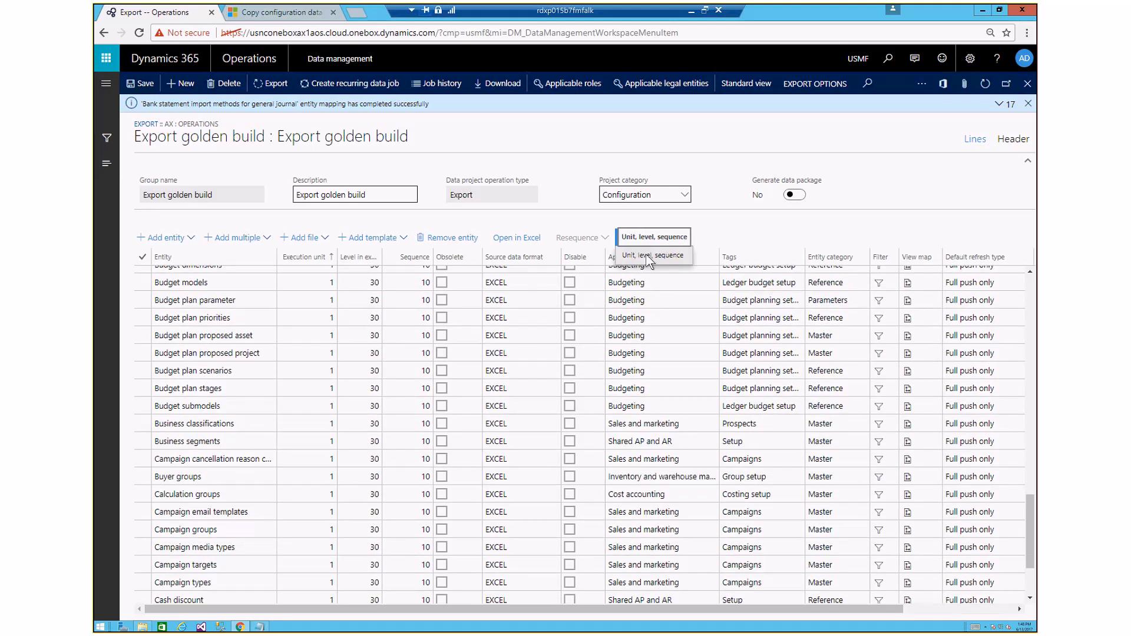
pyautogui.click(646, 255)
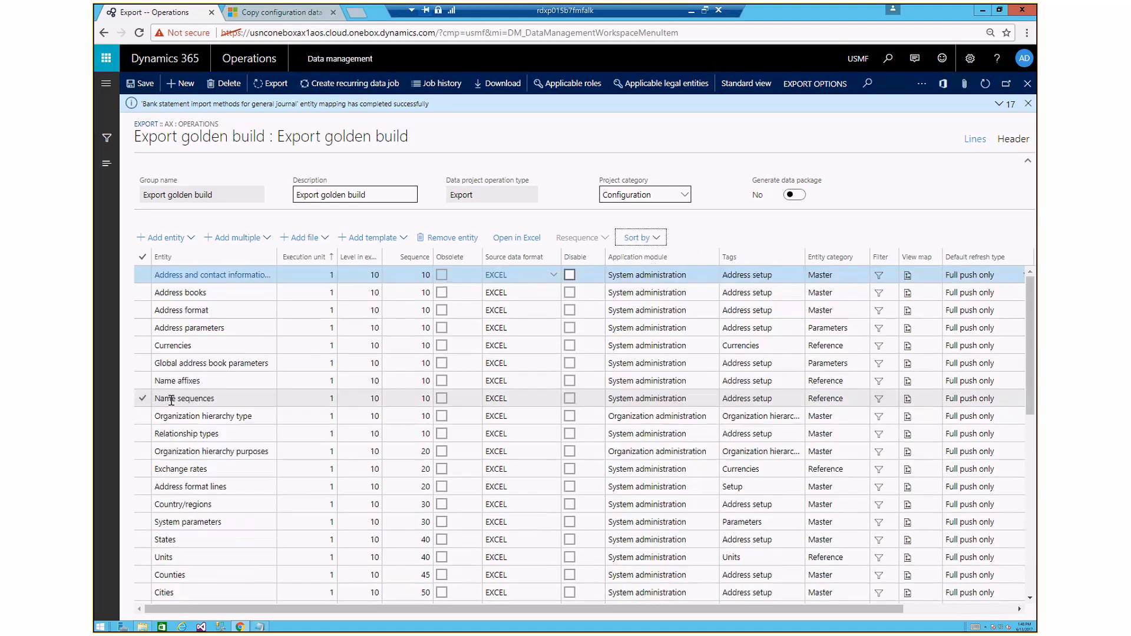
# - Examine the execution units, levels and sequences across the sorted entities of the Export golden build project
pyautogui.scroll(-10, 222, 377)
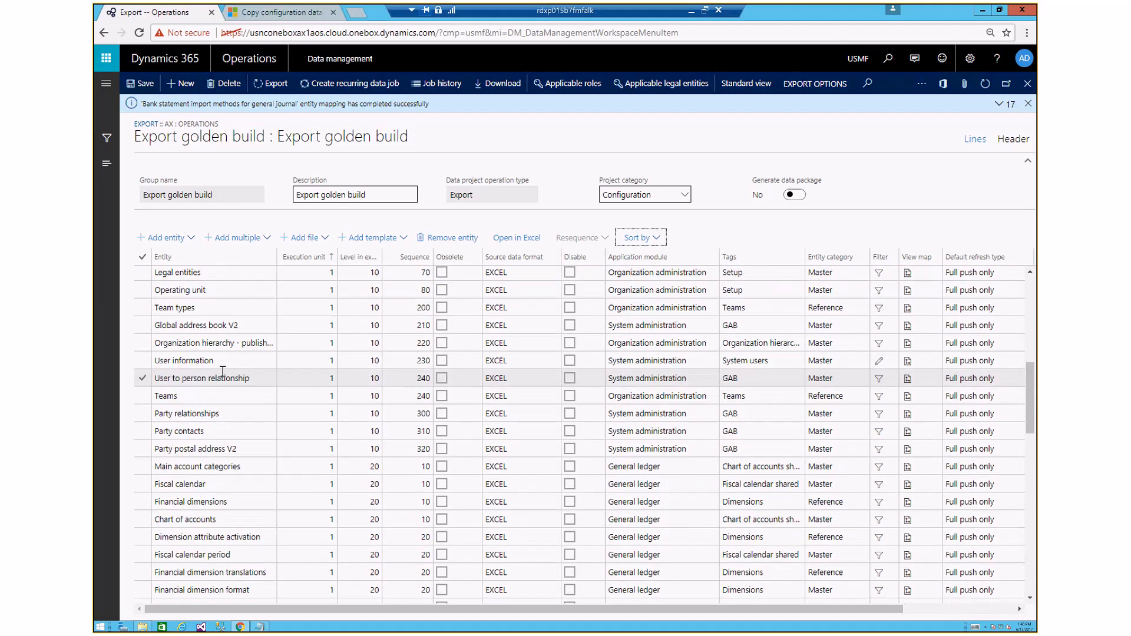
pyautogui.moveTo(1031, 421); pyautogui.dragTo(1034, 586)
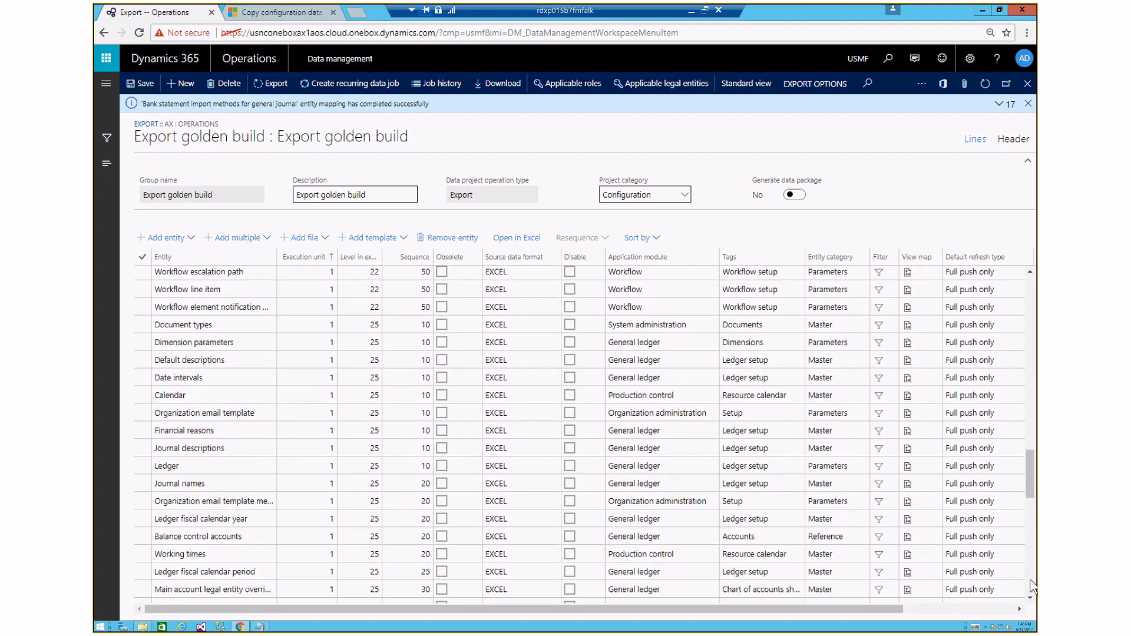
pyautogui.scroll(-5, 487, 517)
pyautogui.scroll(-4, 488, 517)
pyautogui.click(396, 490)
pyautogui.scroll(-7, 396, 490)
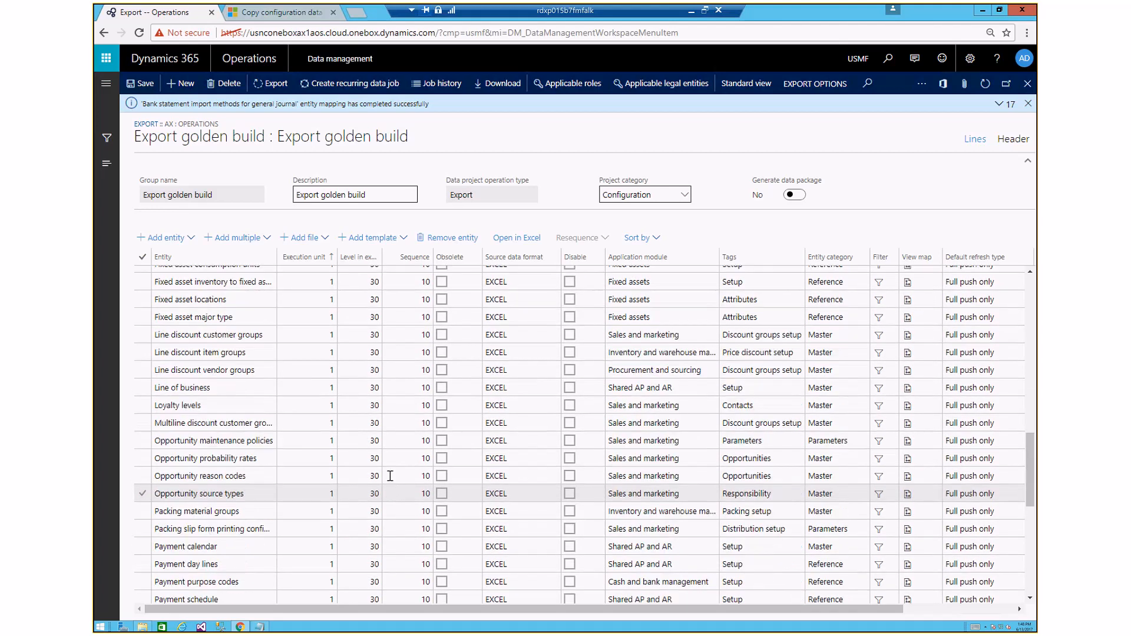
pyautogui.click(359, 478)
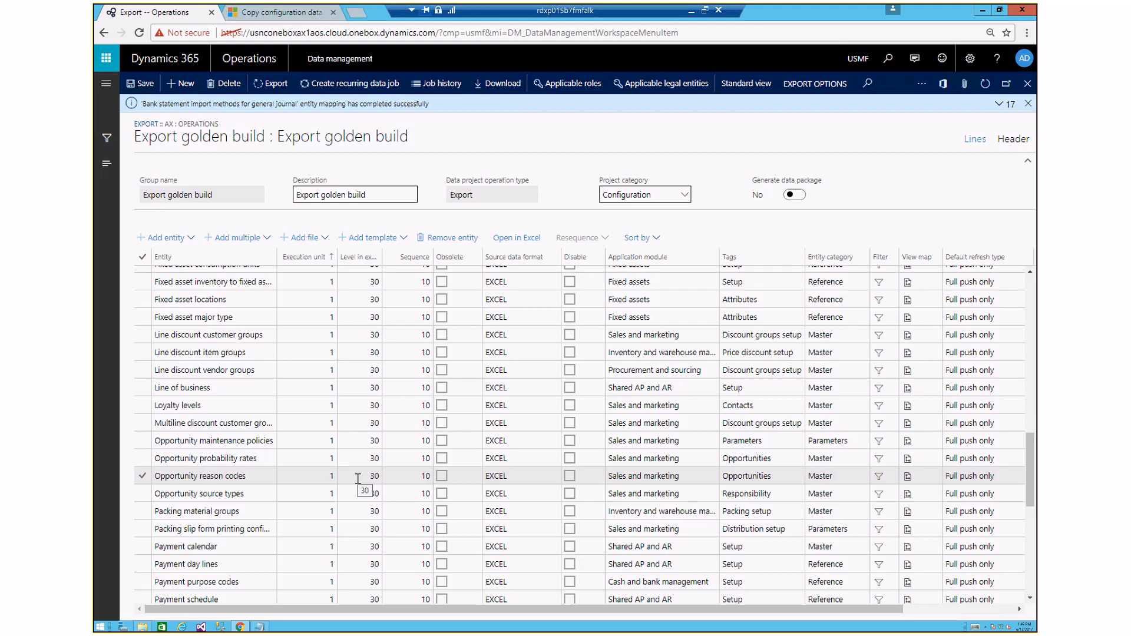
pyautogui.click(335, 445)
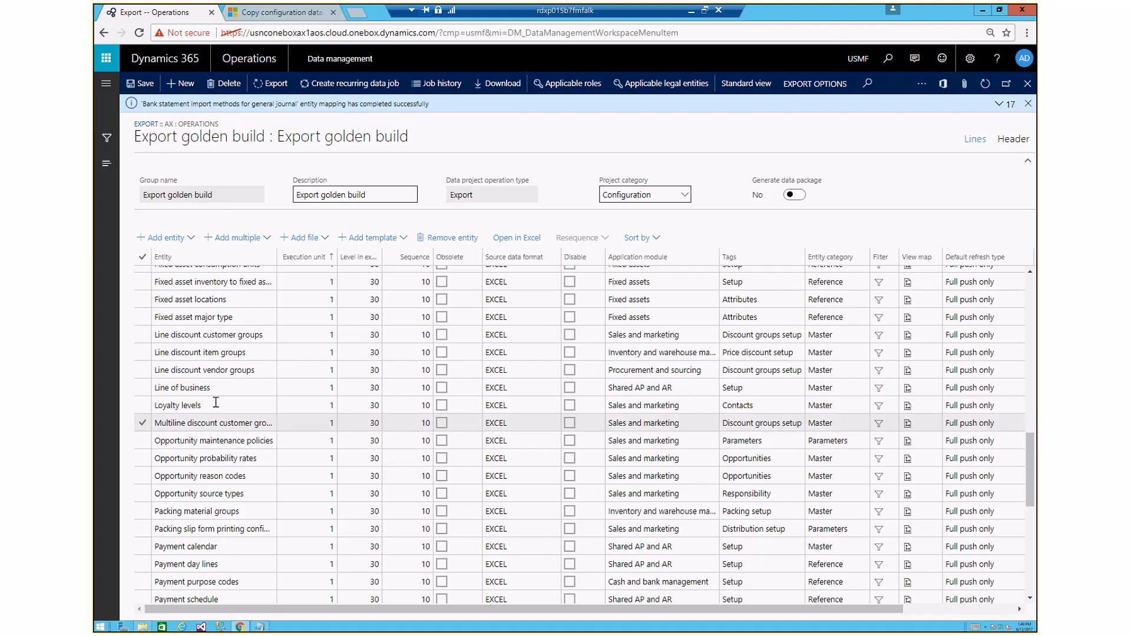
# - Run the export of the Export customer groups project, refresh its execution summary to check the status, and return to the project
pyautogui.click(103, 165)
pyautogui.click(177, 215)
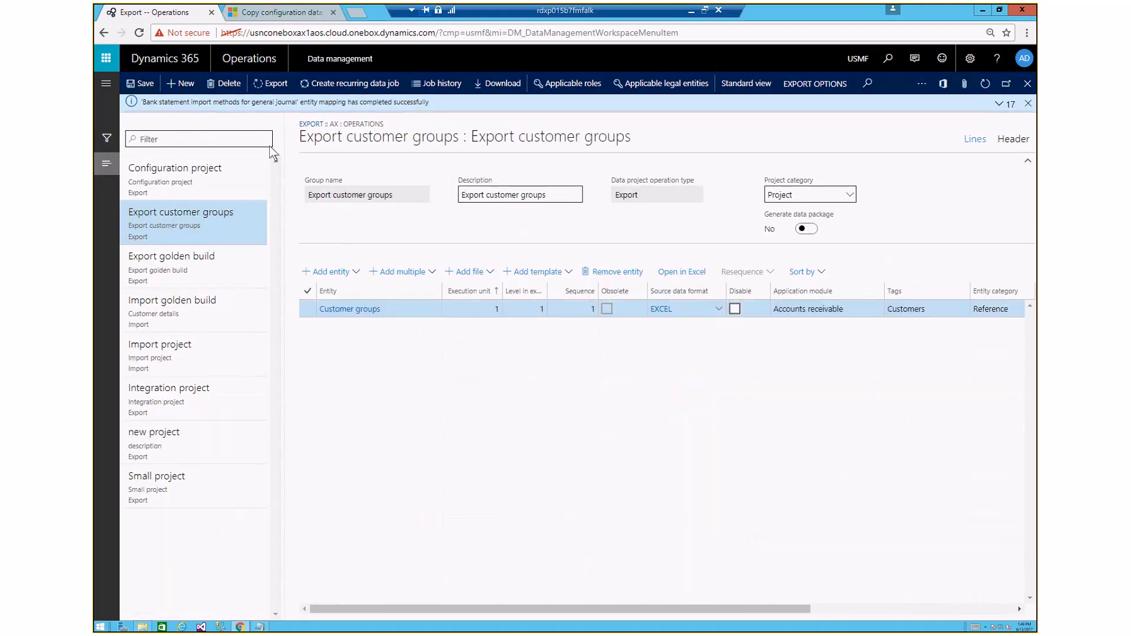
pyautogui.click(272, 86)
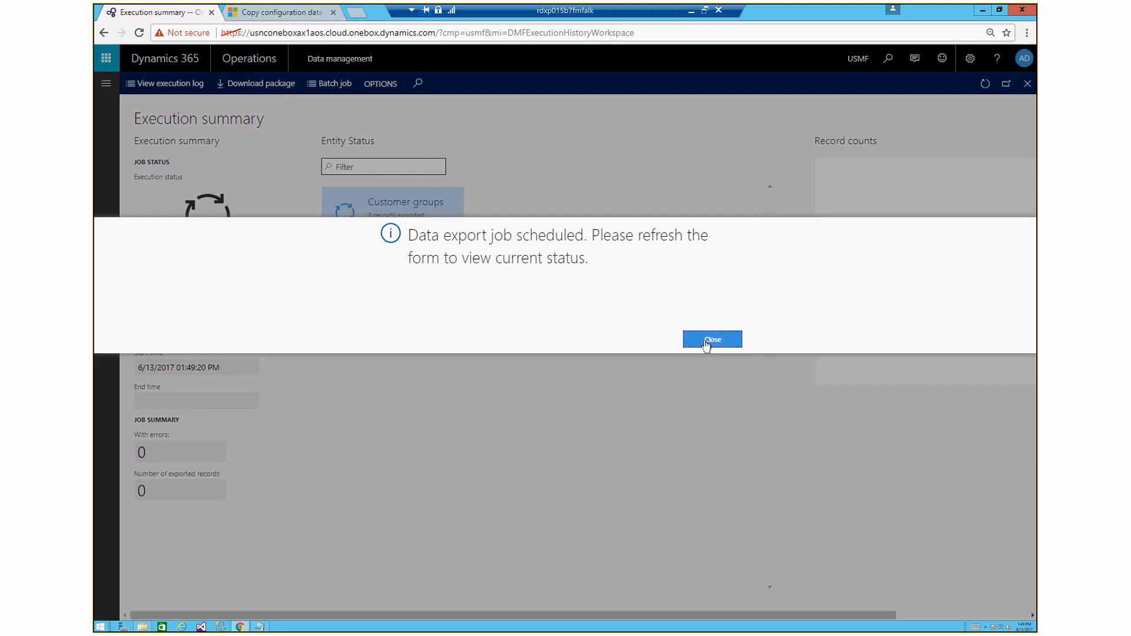
pyautogui.click(707, 343)
pyautogui.click(985, 87)
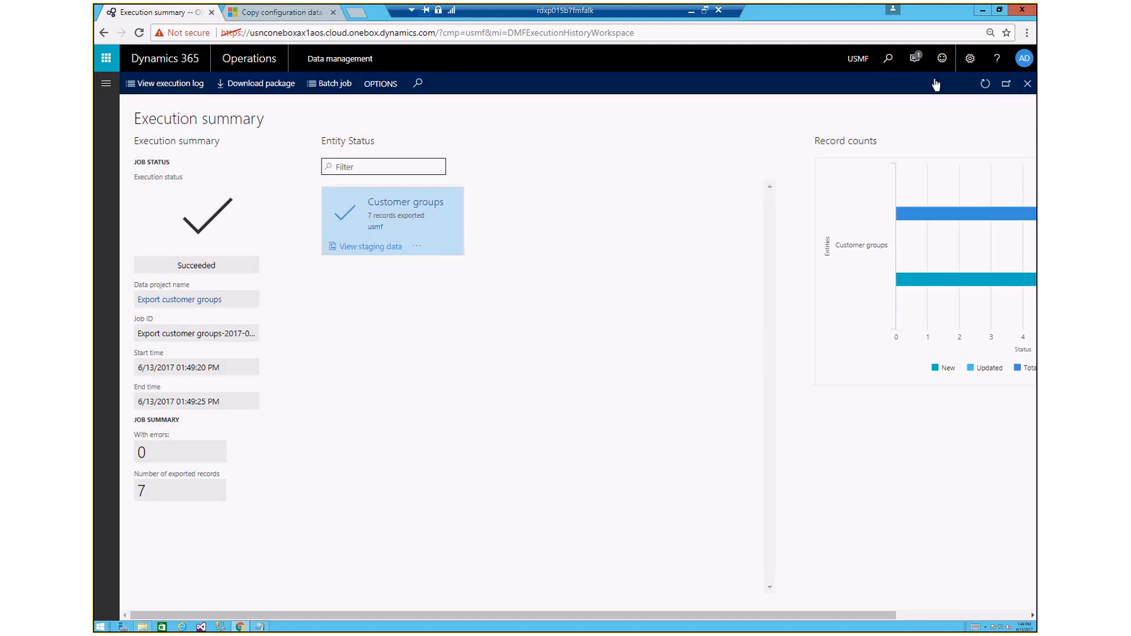
pyautogui.click(1028, 86)
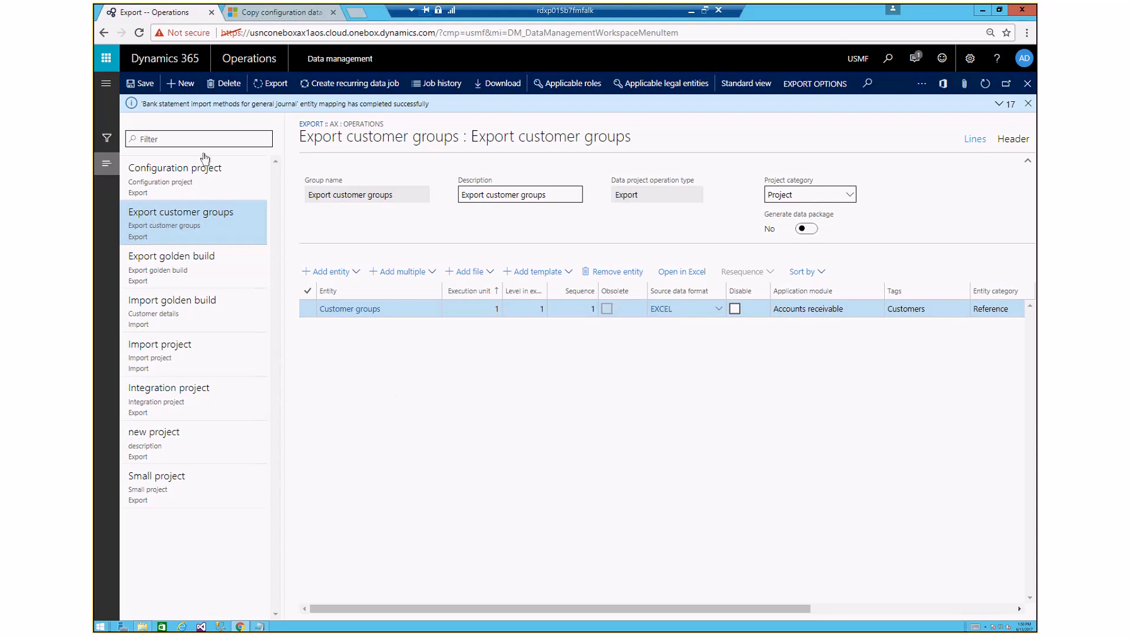
# - Leave the export project and create a new import project with group name "import" and description "import"
pyautogui.click(1029, 106)
pyautogui.click(1028, 84)
pyautogui.click(172, 196)
pyautogui.write('import')
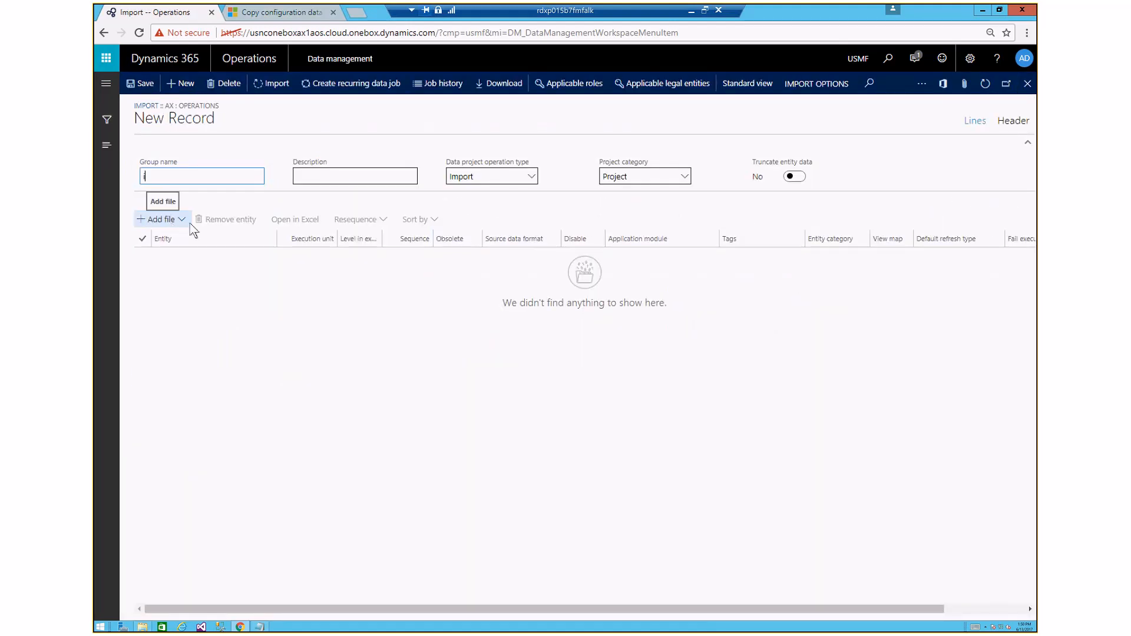
pyautogui.press('Tab')
pyautogui.write('import')
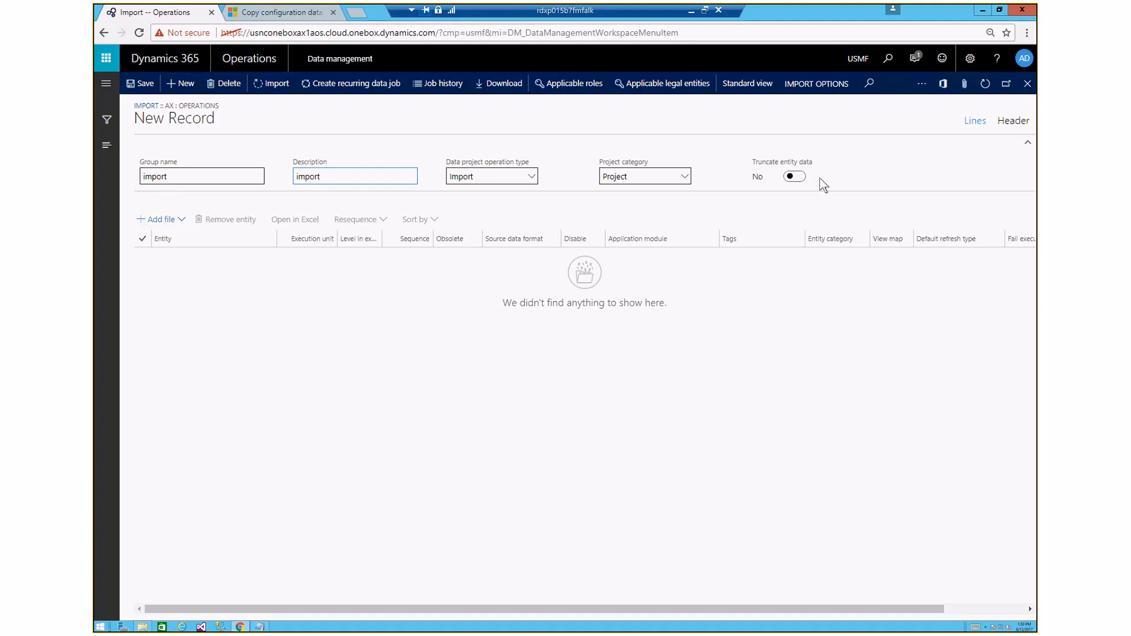
# - Upload CustomerGroups.zip from the RainMain (E:) drive as a data file for the import project and close the file form
pyautogui.click(183, 218)
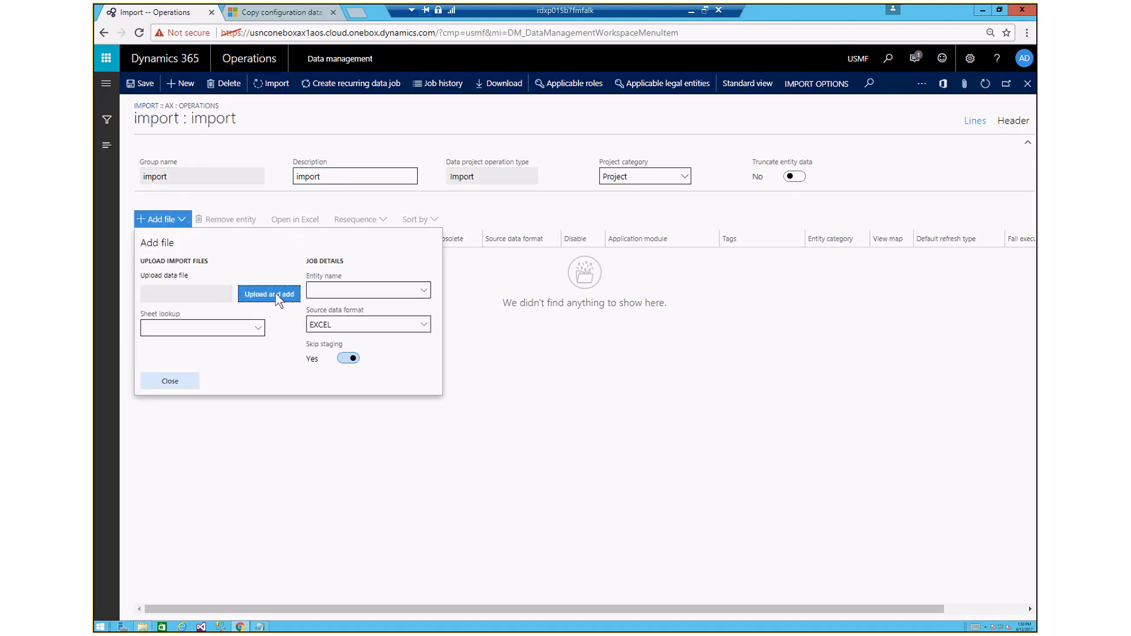
pyautogui.click(275, 294)
pyautogui.click(272, 159)
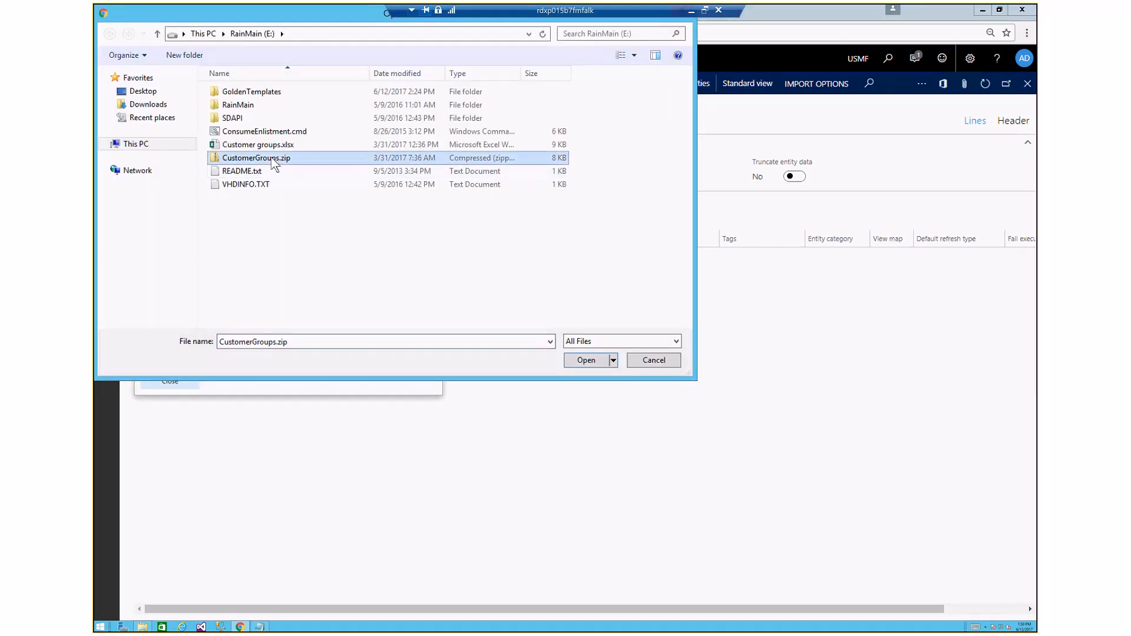
pyautogui.click(588, 360)
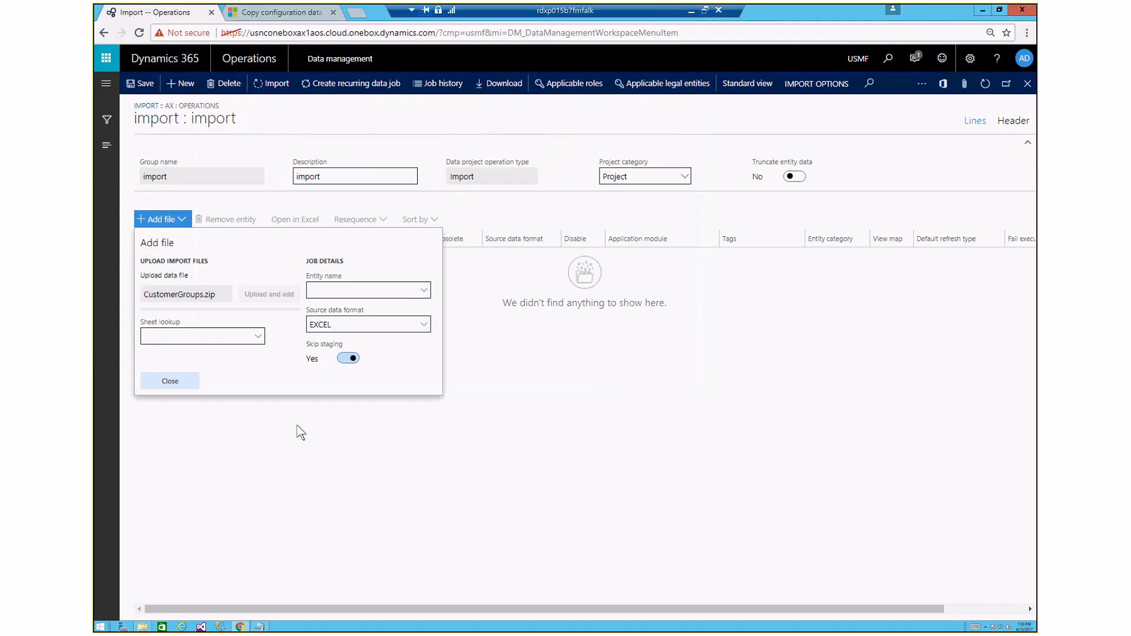
pyautogui.click(170, 382)
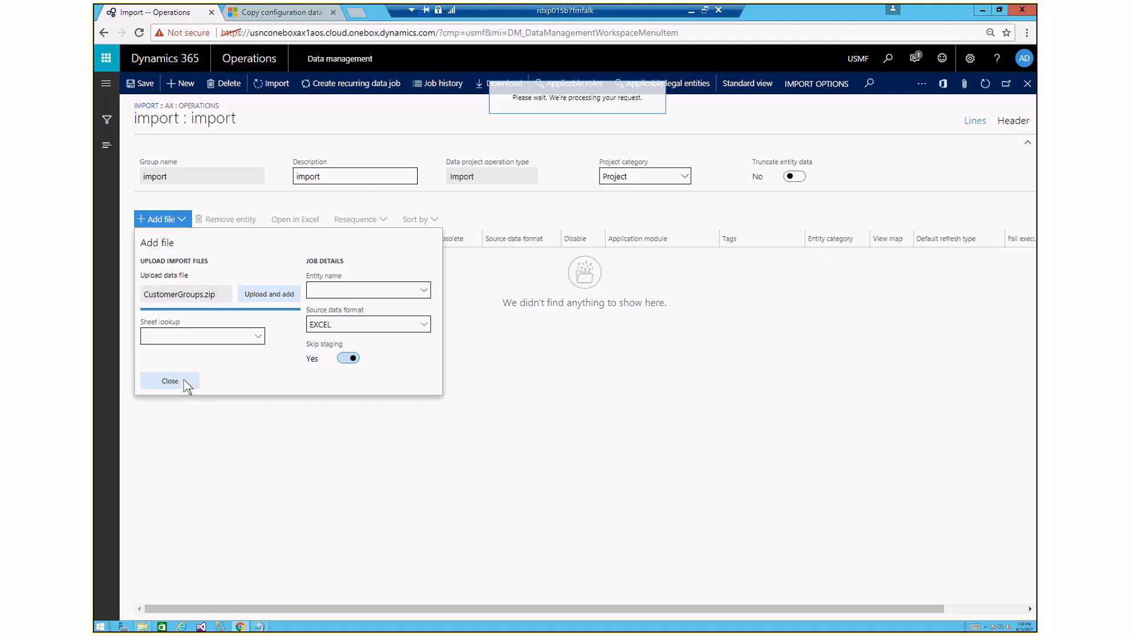
pyautogui.click(185, 381)
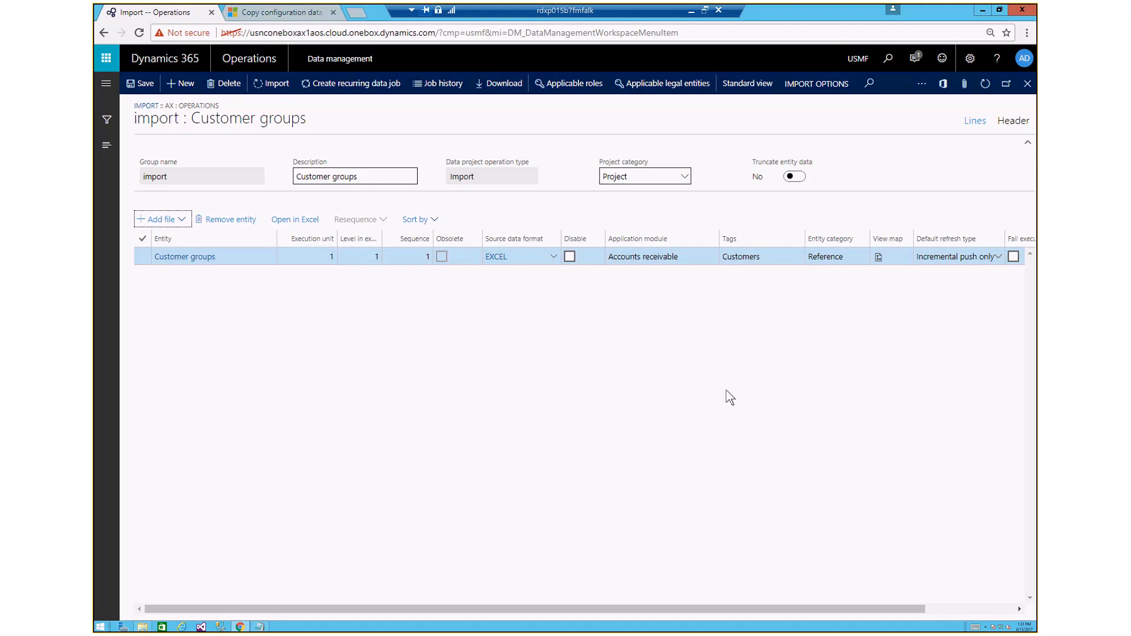
pyautogui.hotkey('alt', 'Tab')
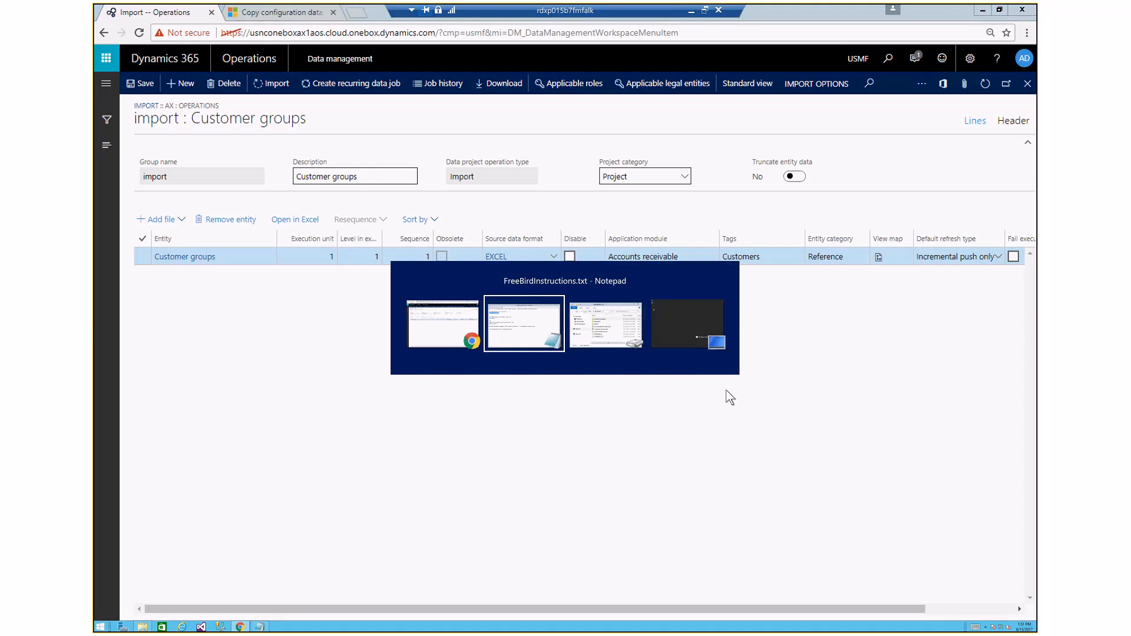
pyautogui.hotkey('alt', 'Tab')
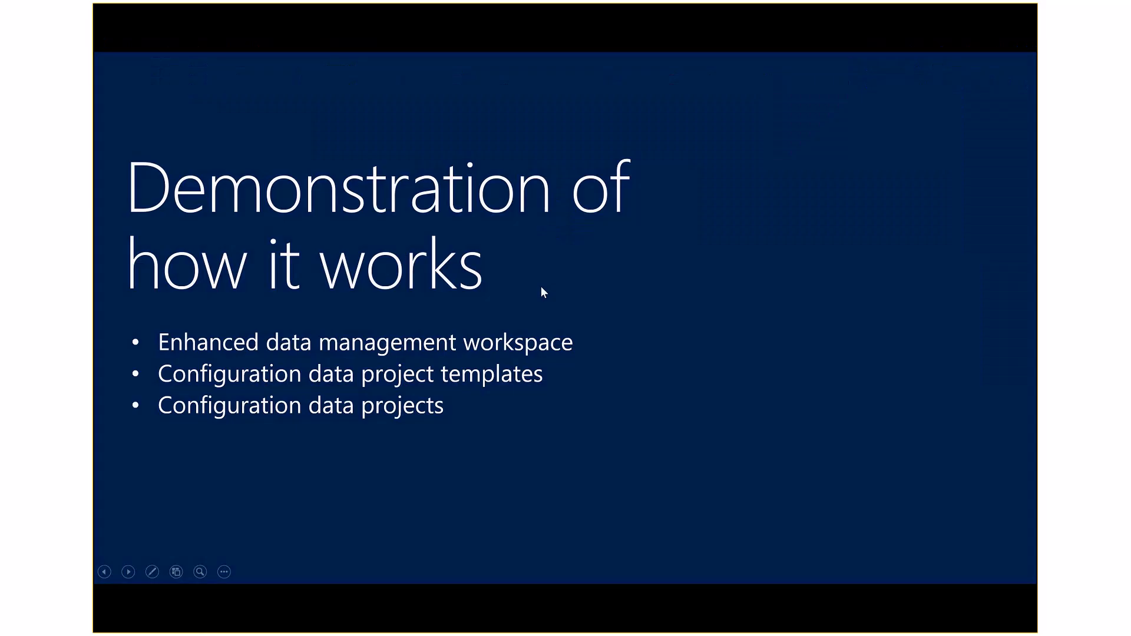
pyautogui.click(539, 308)
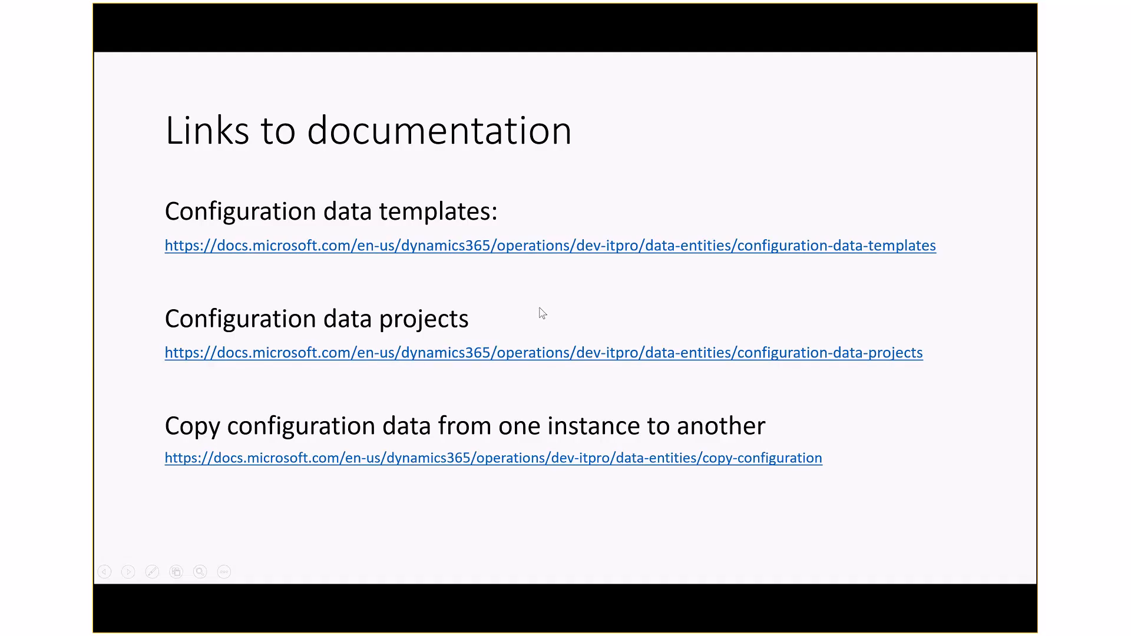
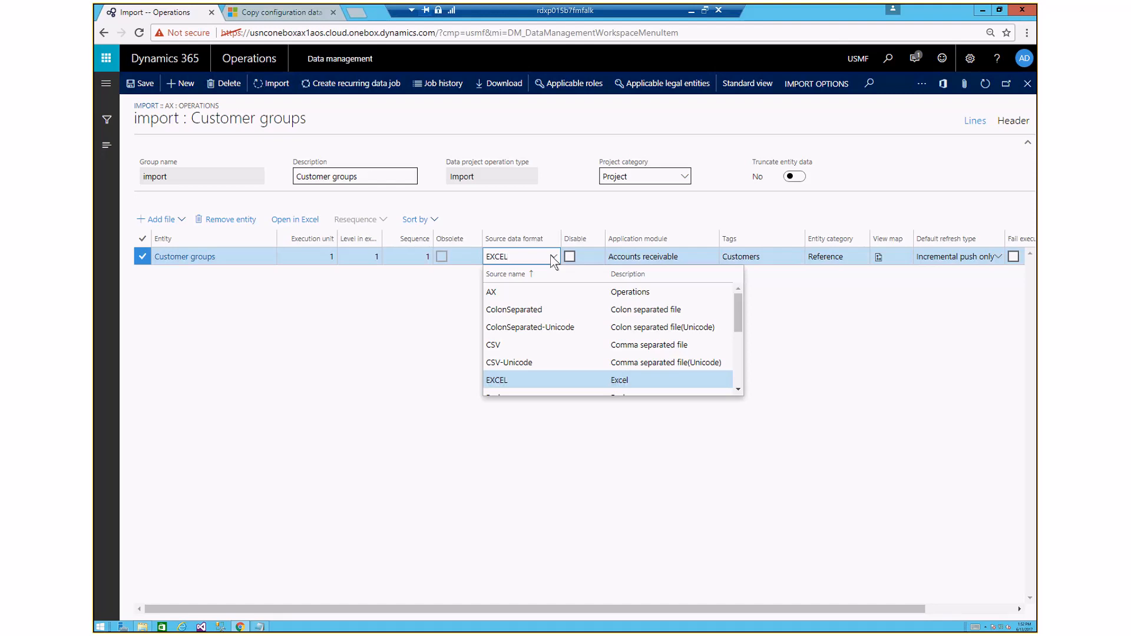
# - Show the list of data projects and browse the source data formats offered for the import project's Customer groups entity
pyautogui.click(109, 147)
pyautogui.click(108, 147)
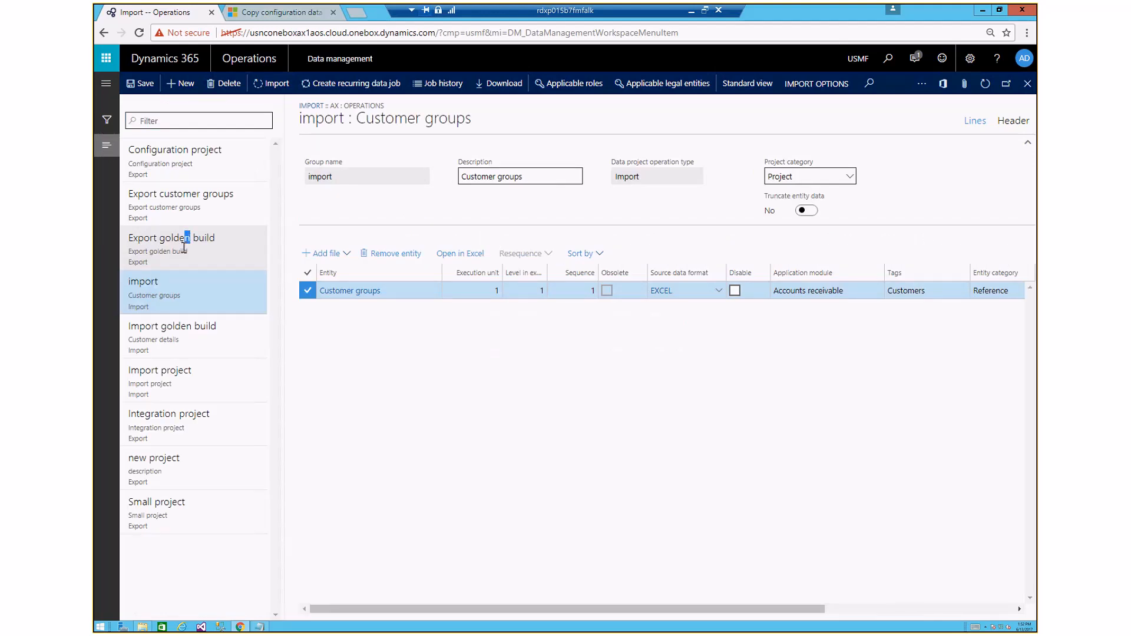
pyautogui.click(717, 293)
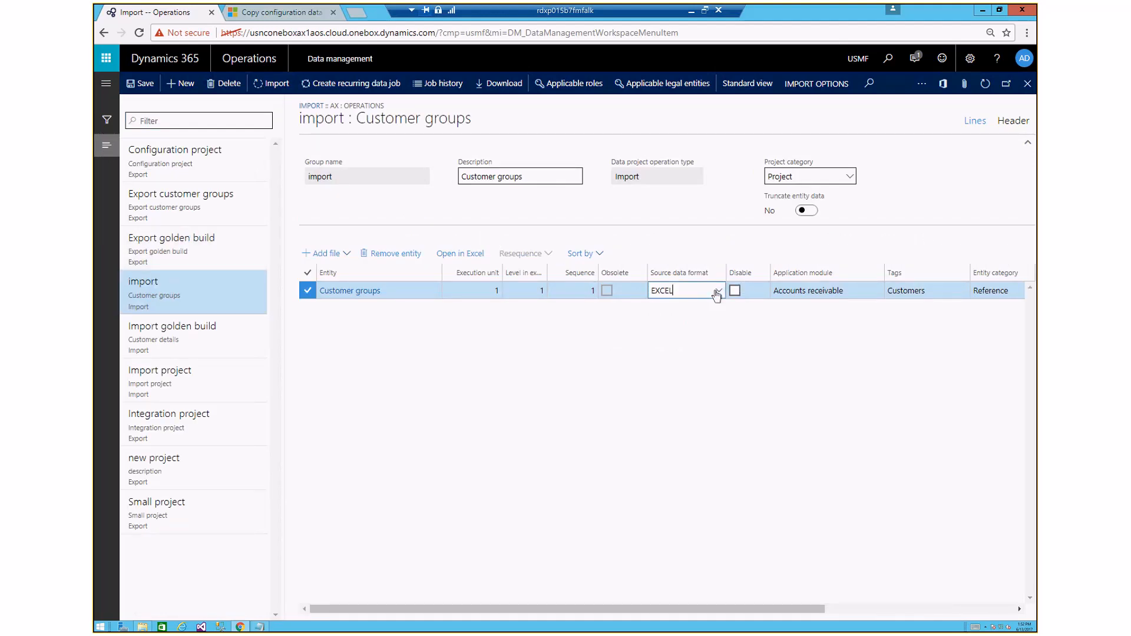
pyautogui.scroll(-2, 725, 366)
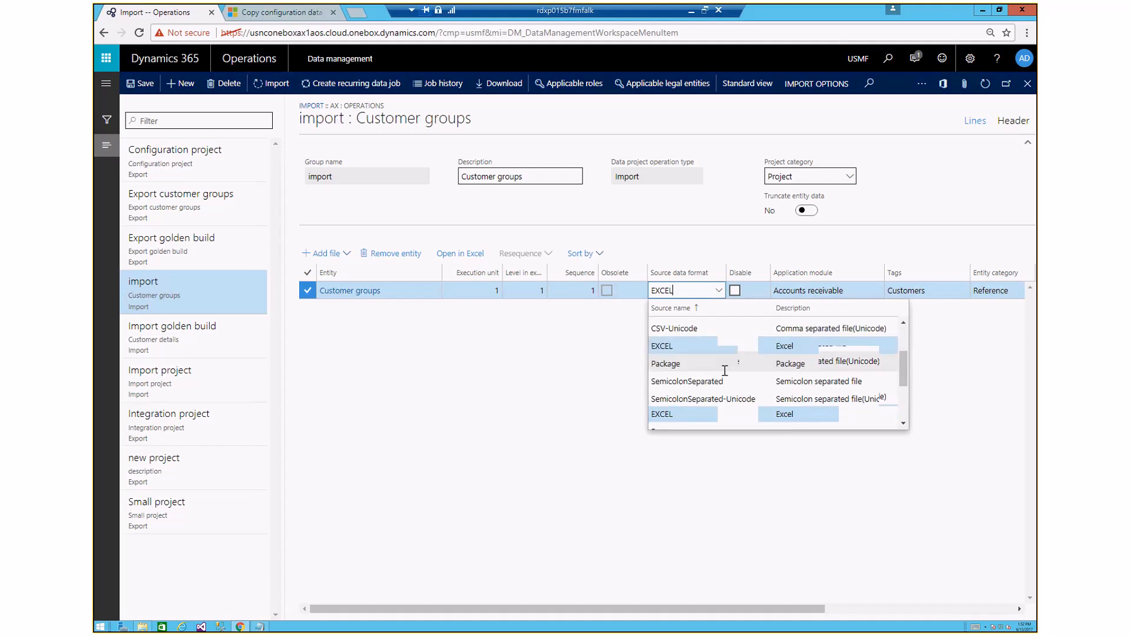